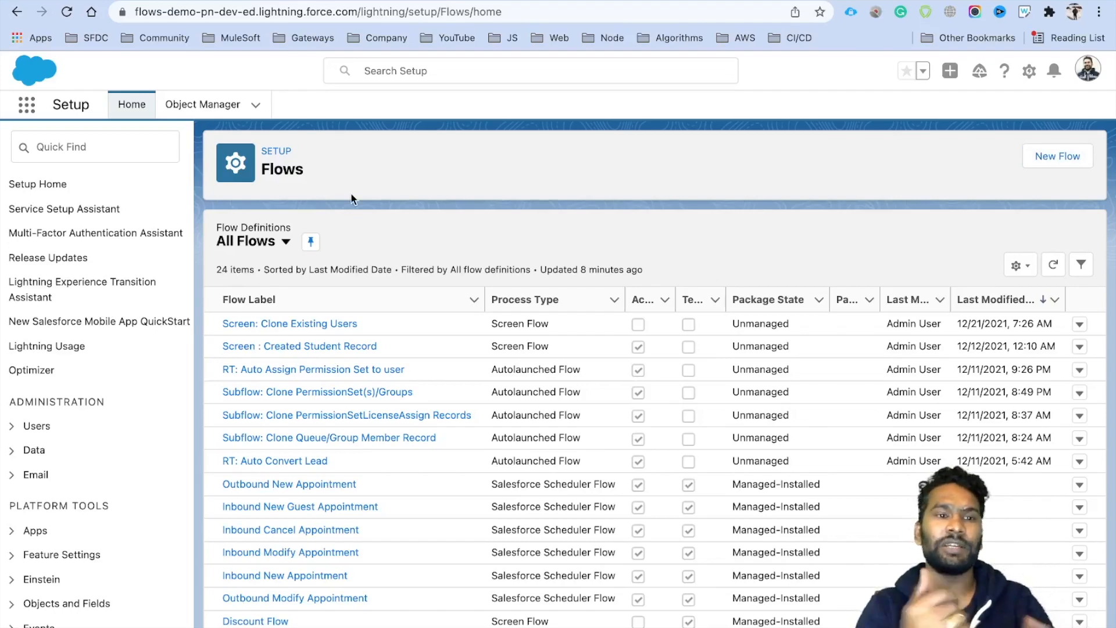
Step: Search the Setup navigation for "flows"
click(117, 149)
text(flow)
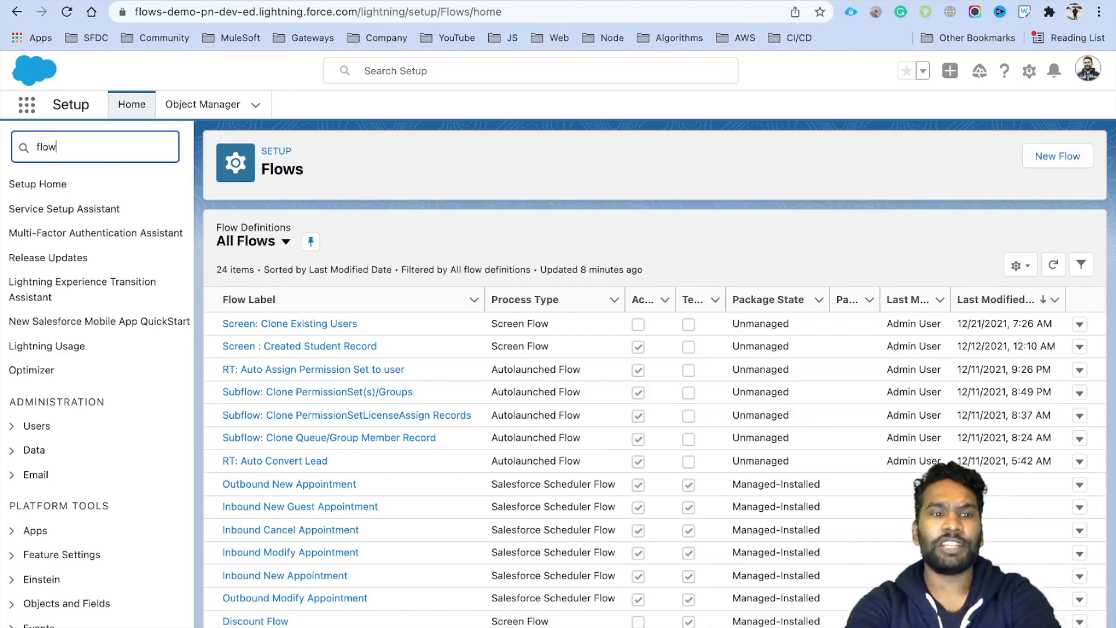
text(s)
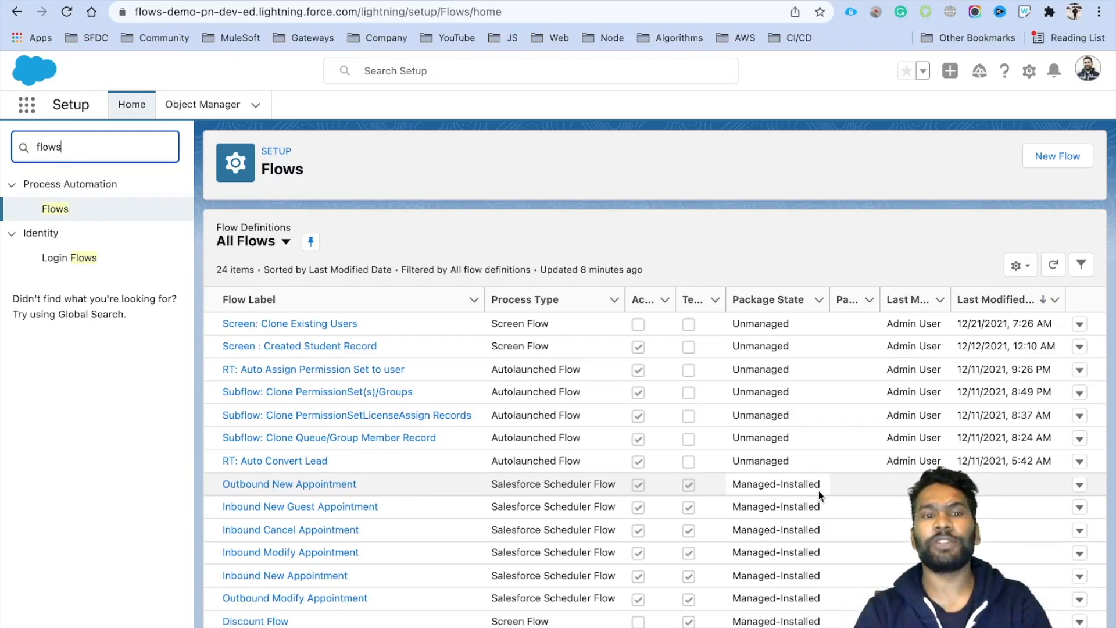
Step: Create a new Record-Triggered Flow and choose Auto-Layout for building it
click(1063, 165)
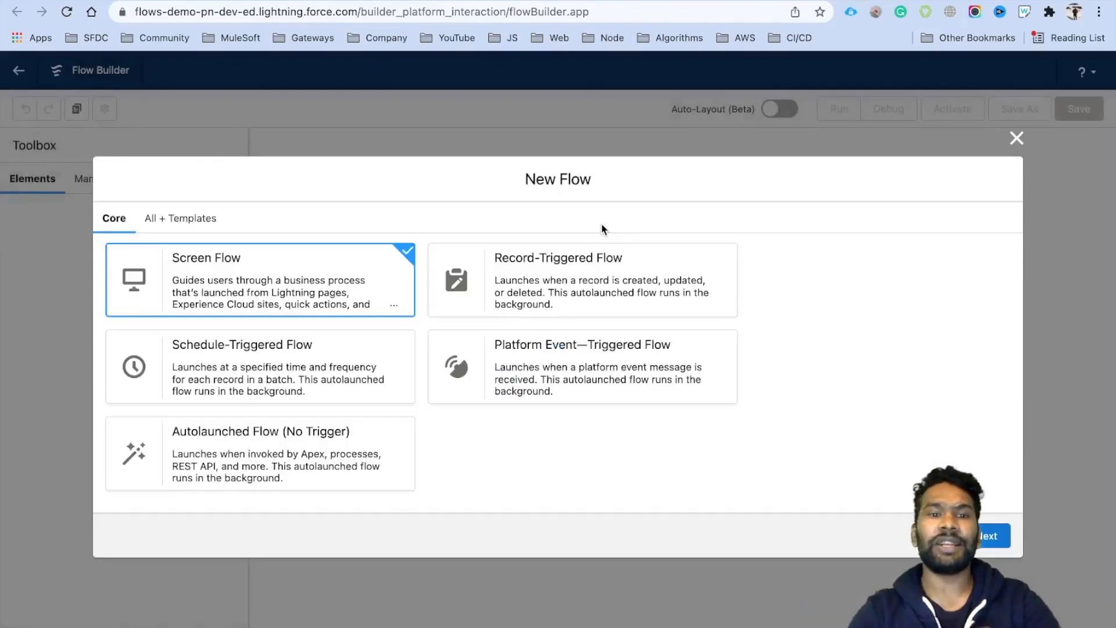
click(556, 285)
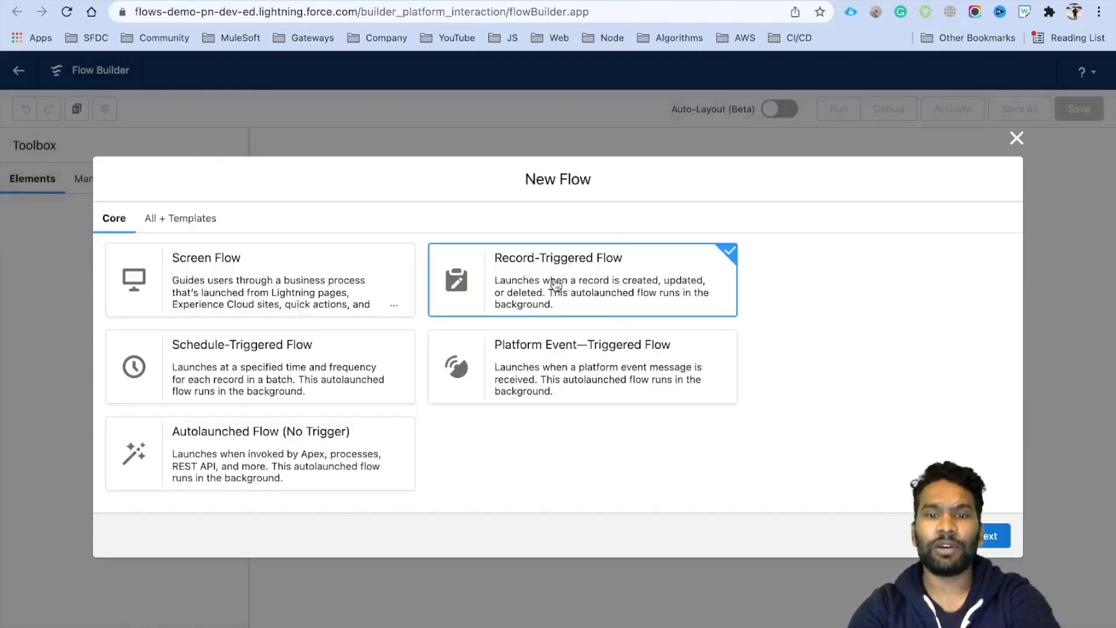
click(981, 545)
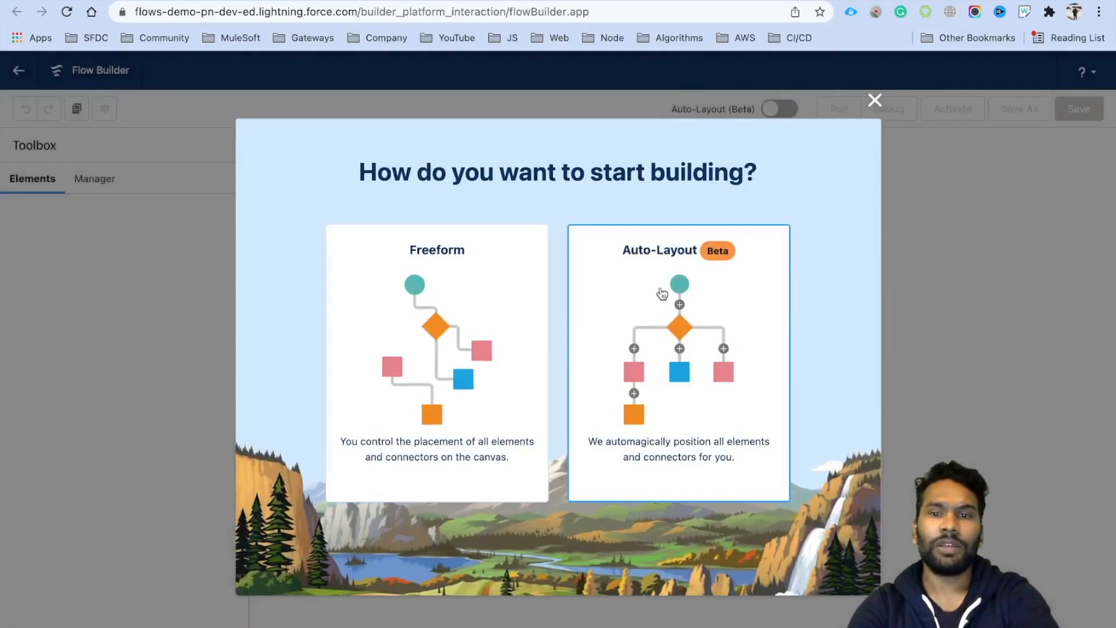
click(661, 292)
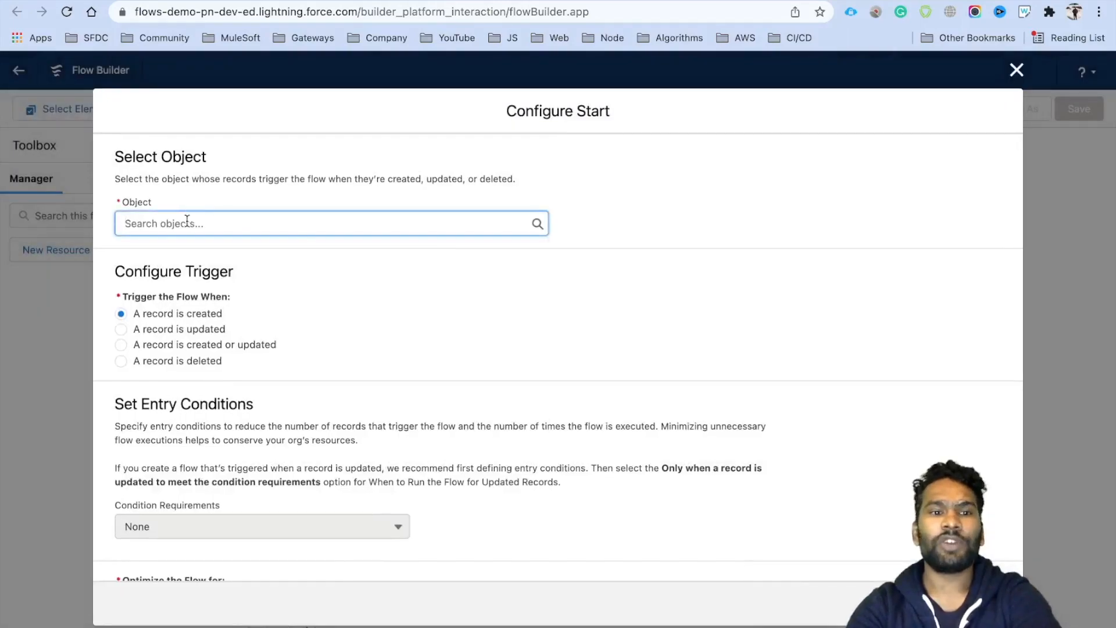
Step: Set Lead as the triggering object and have the flow run when a record is created or updated
click(187, 224)
text(Lead)
click(196, 256)
scroll(195, 256, down, 3)
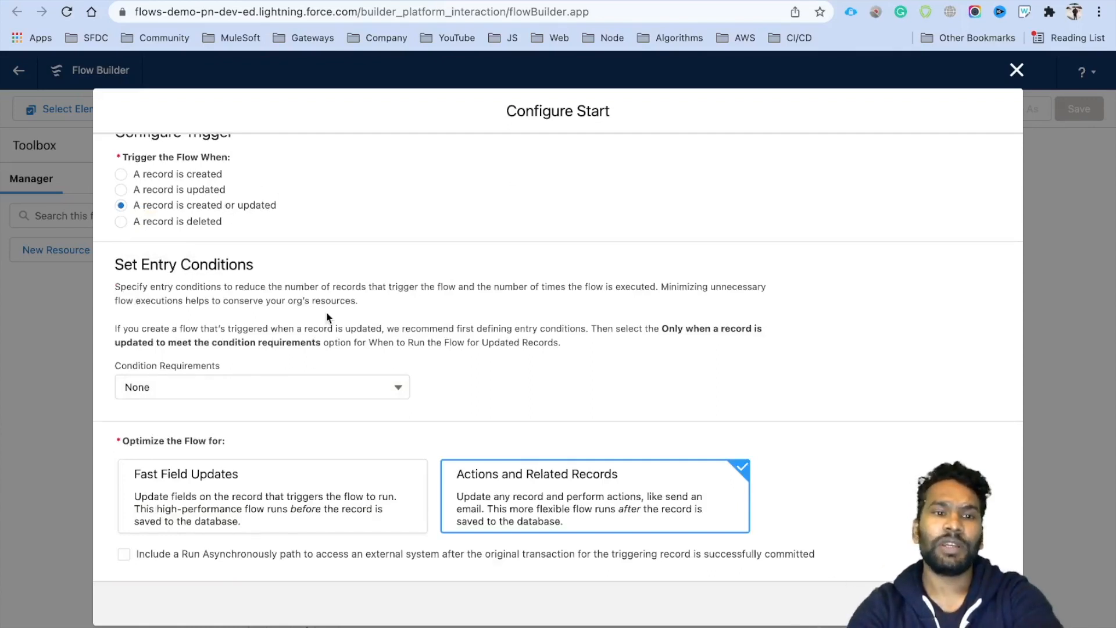
Step: Set the entry condition requirements to All Conditions Are Met (AND)
click(221, 387)
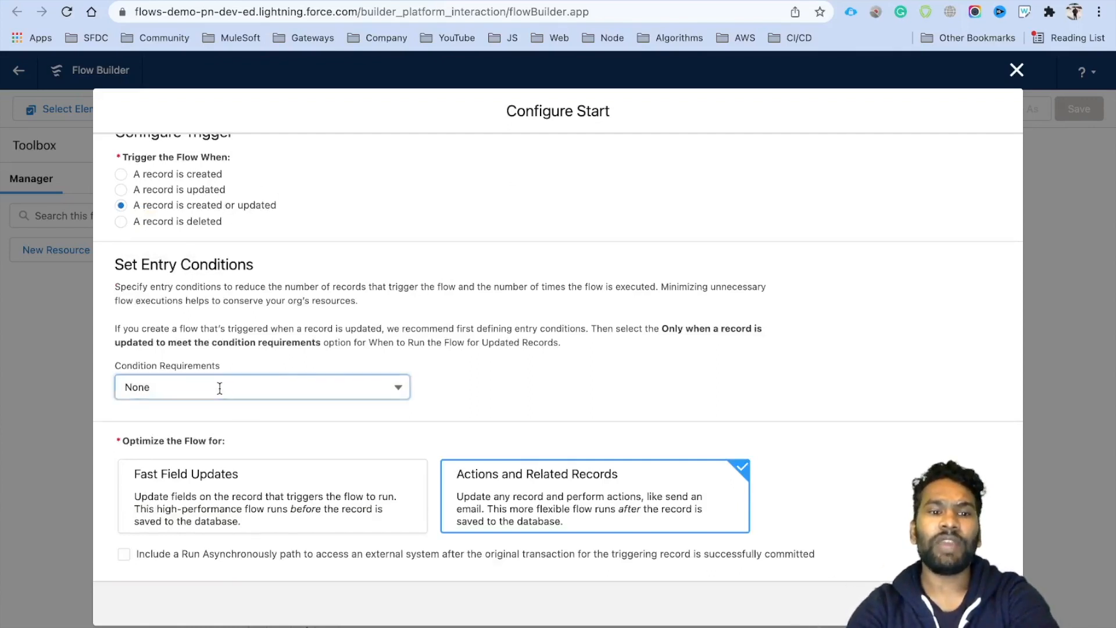
click(249, 442)
scroll(349, 343, down, 3)
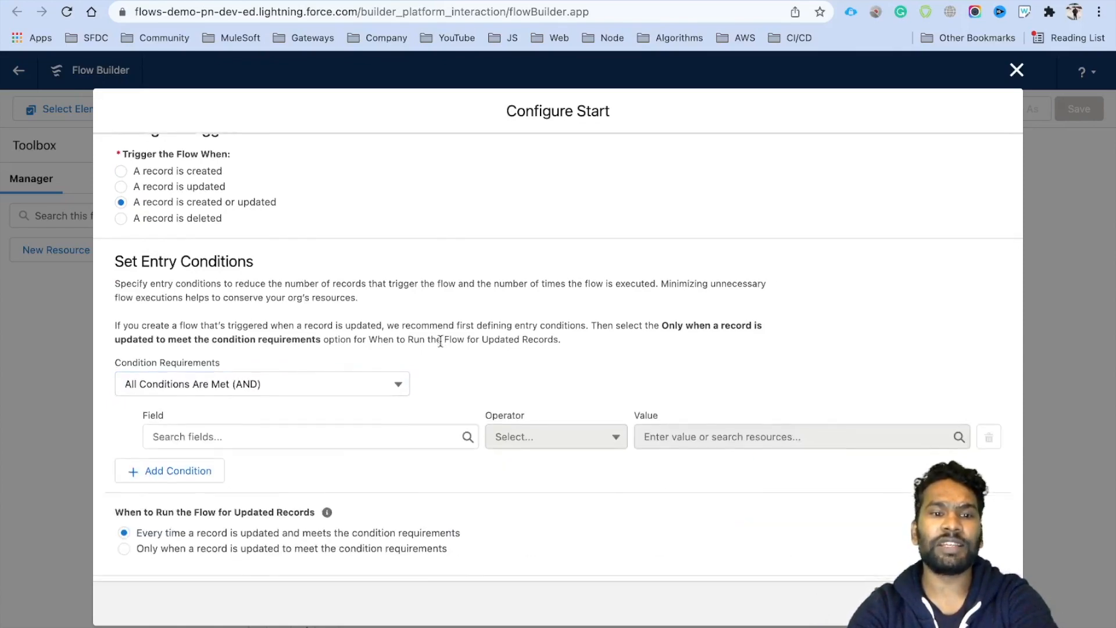
click(296, 332)
text(Lead St)
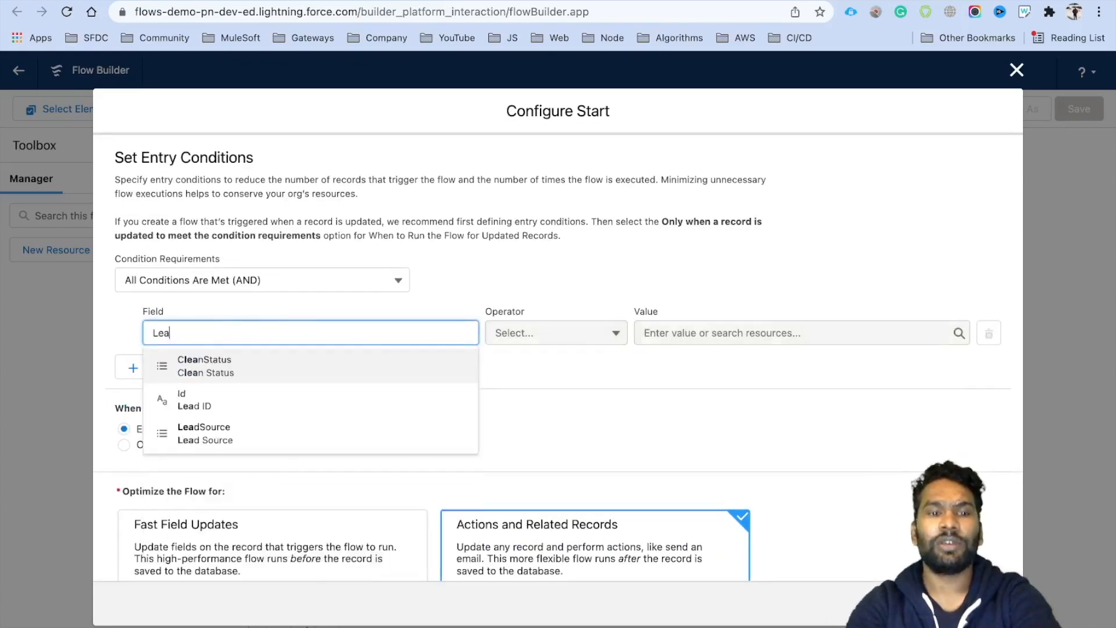
key(BackSpace)
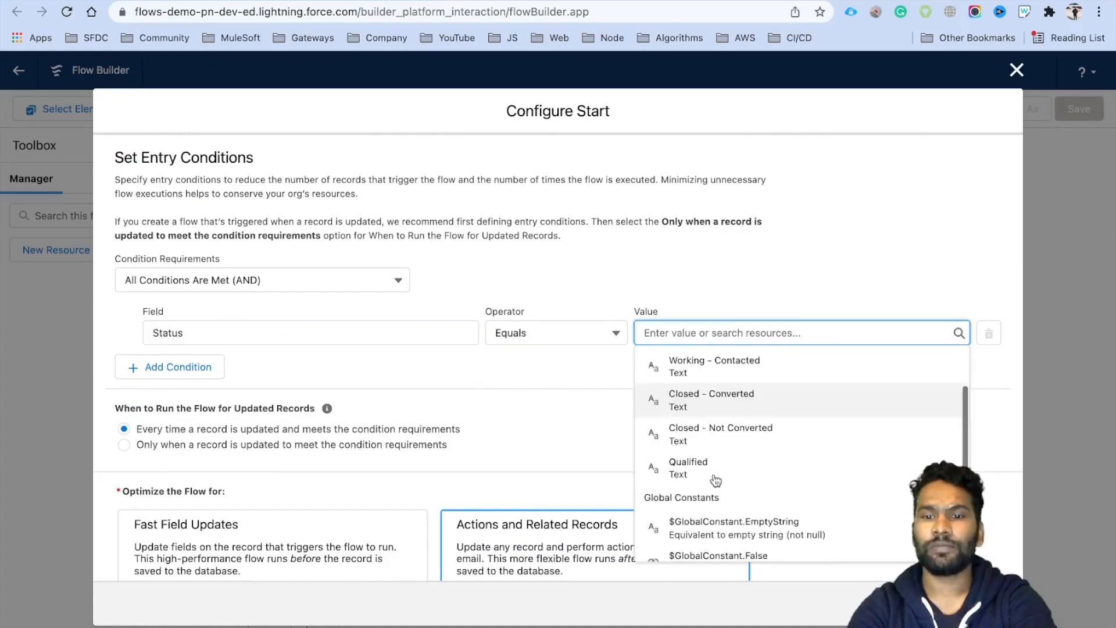
scroll(716, 481, up, 2)
Step: Define the entry condition as LeadSource Equals Partner Referral
click(191, 333)
double_click(192, 333)
text(Lead Si)
key(BackSpace)
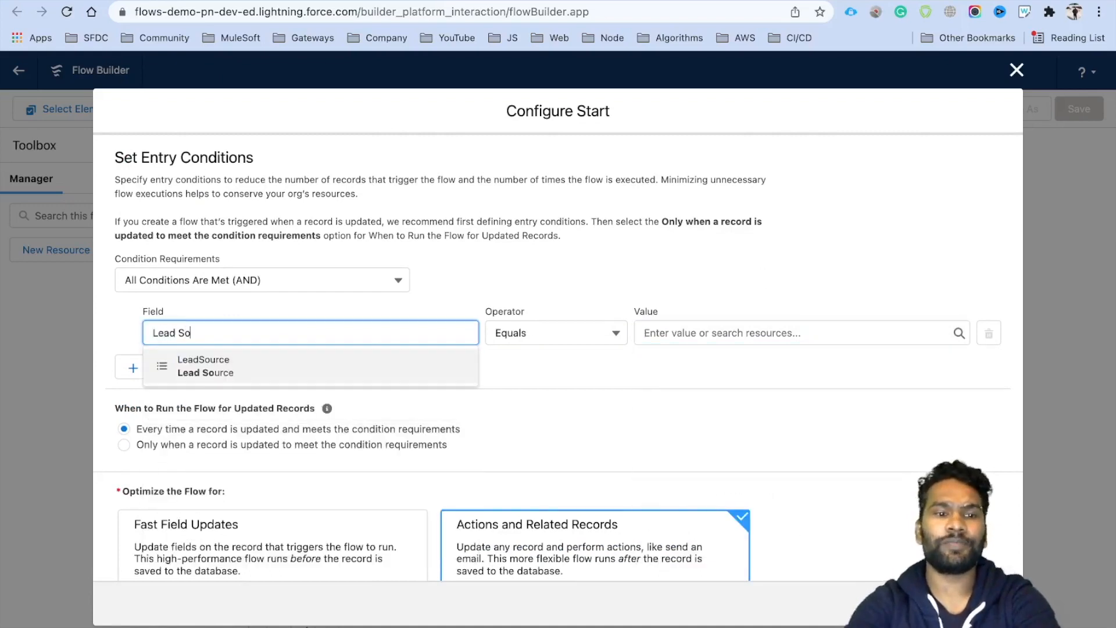
click(200, 372)
click(741, 342)
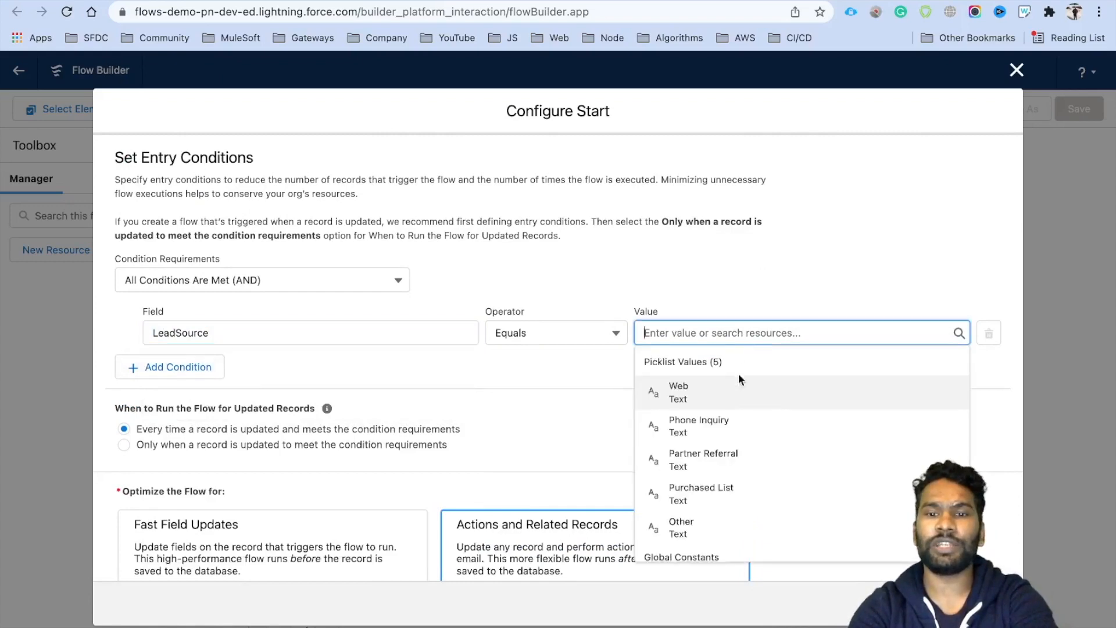
click(728, 456)
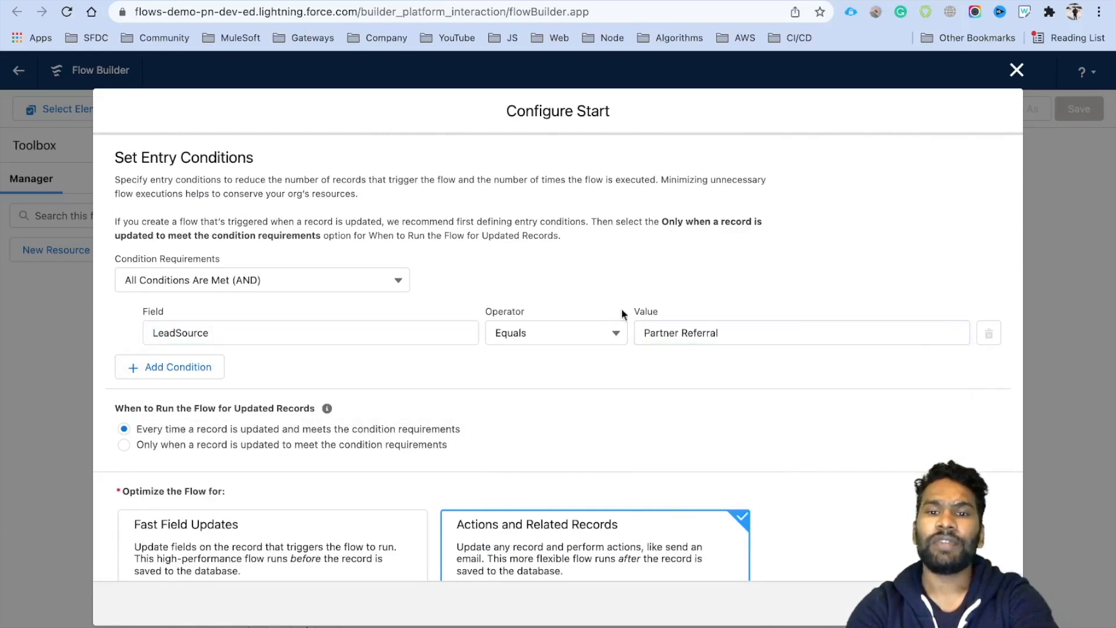
Step: Optimize the flow for Fast Field Updates and finish the start configuration
scroll(644, 407, down, 2)
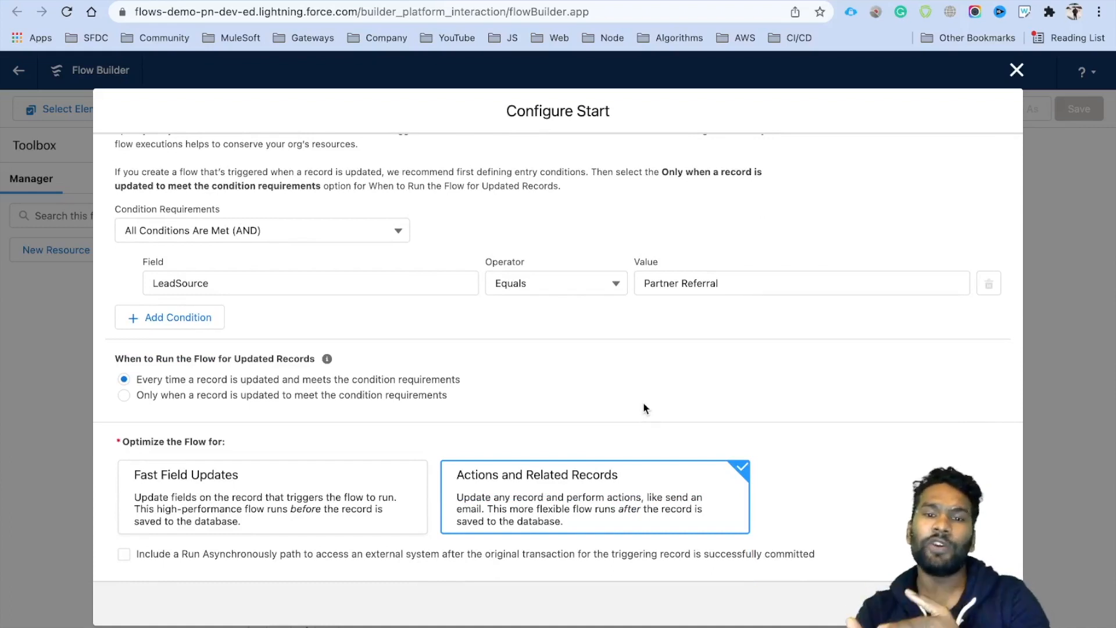
click(218, 499)
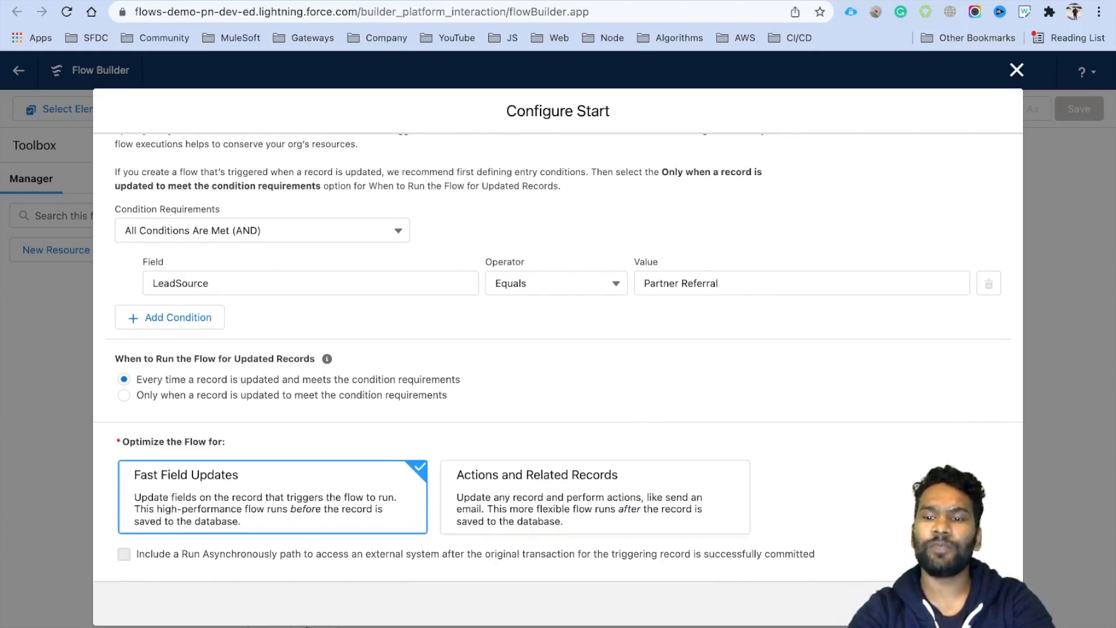
click(989, 604)
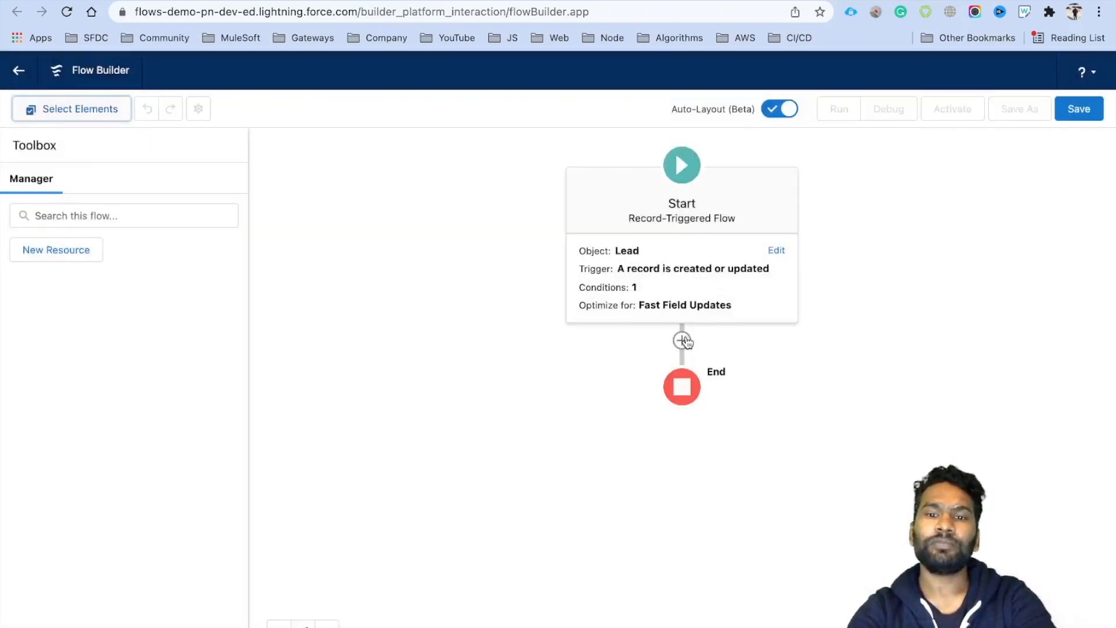
Step: Add a Decision labelled "Check if Lead Source Changed to Partner Referral" after Start, with an outcome labelled "Changed to Partner Referral?"
click(684, 342)
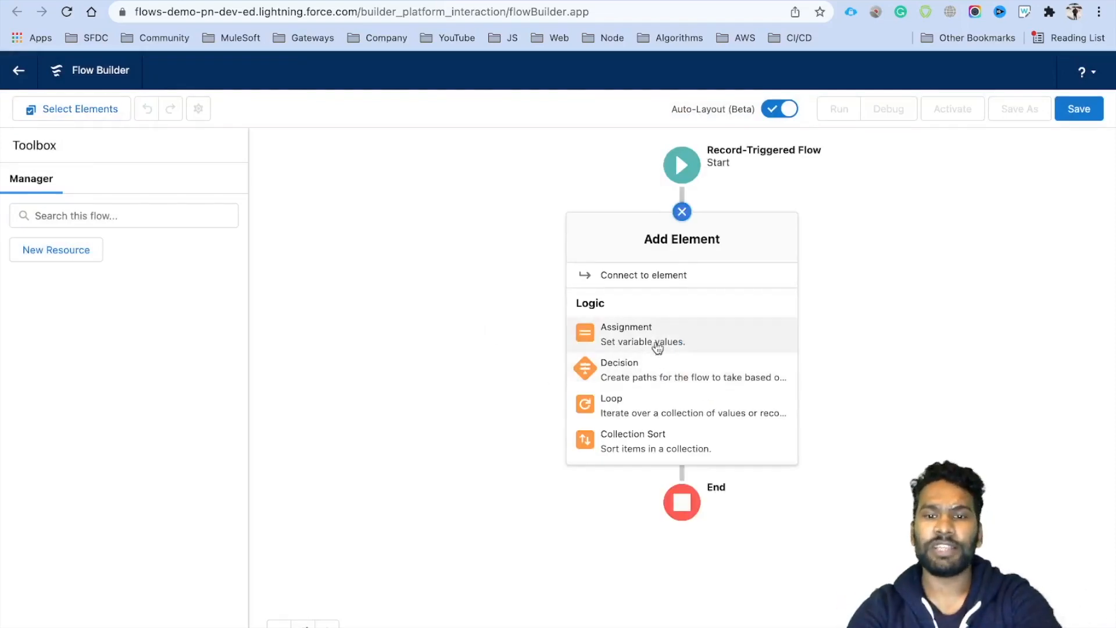
click(642, 371)
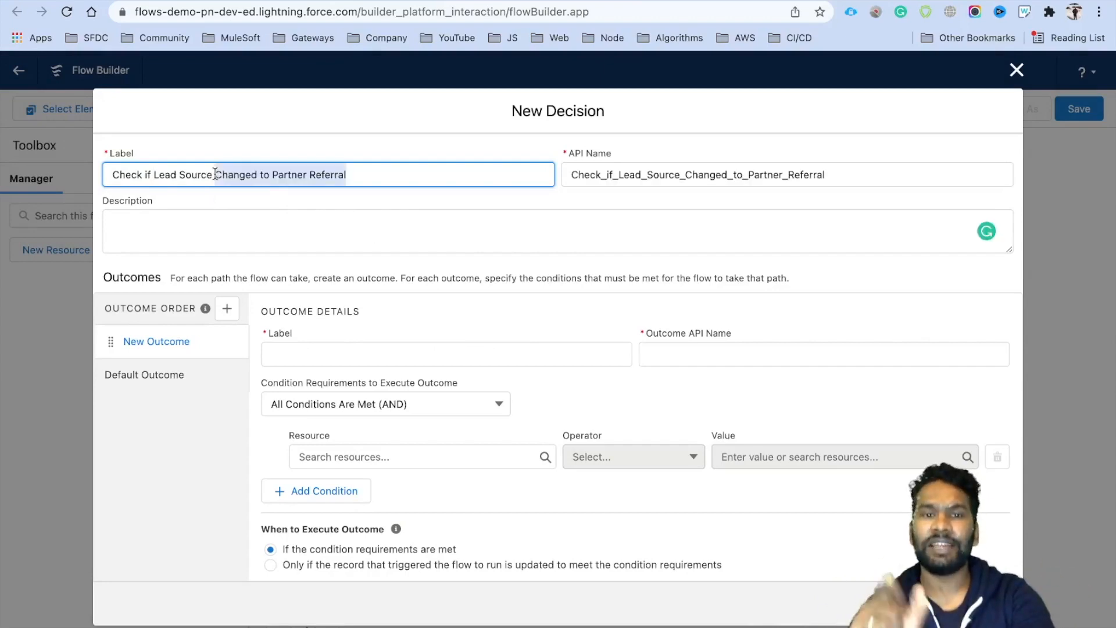
click(362, 356)
text(Changed to Partner Referral)
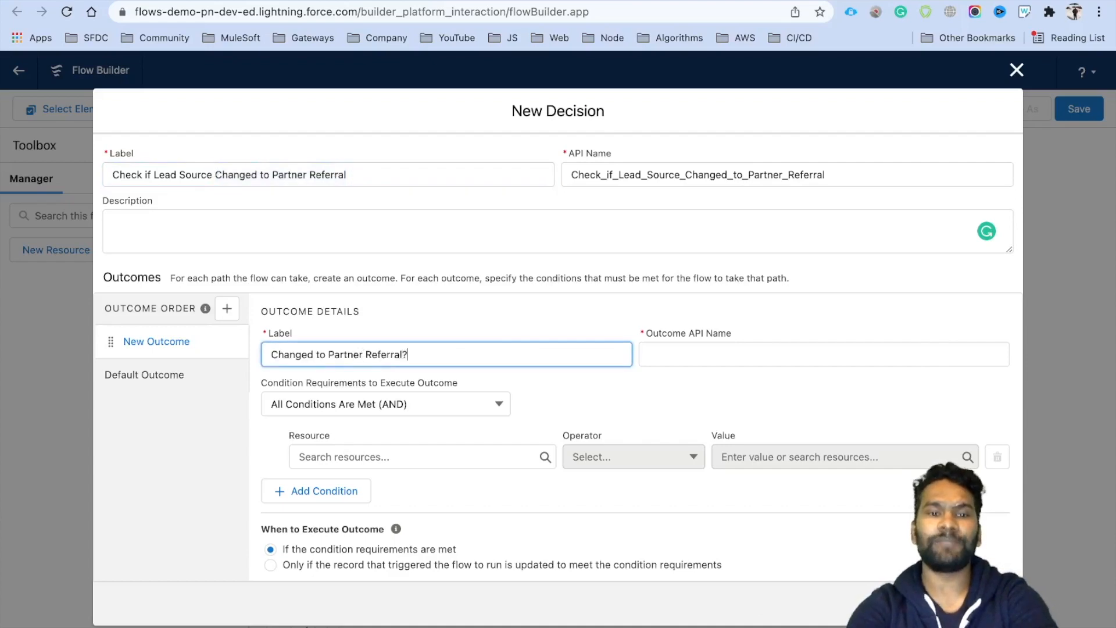
text(?)
drag(264, 313, 378, 319)
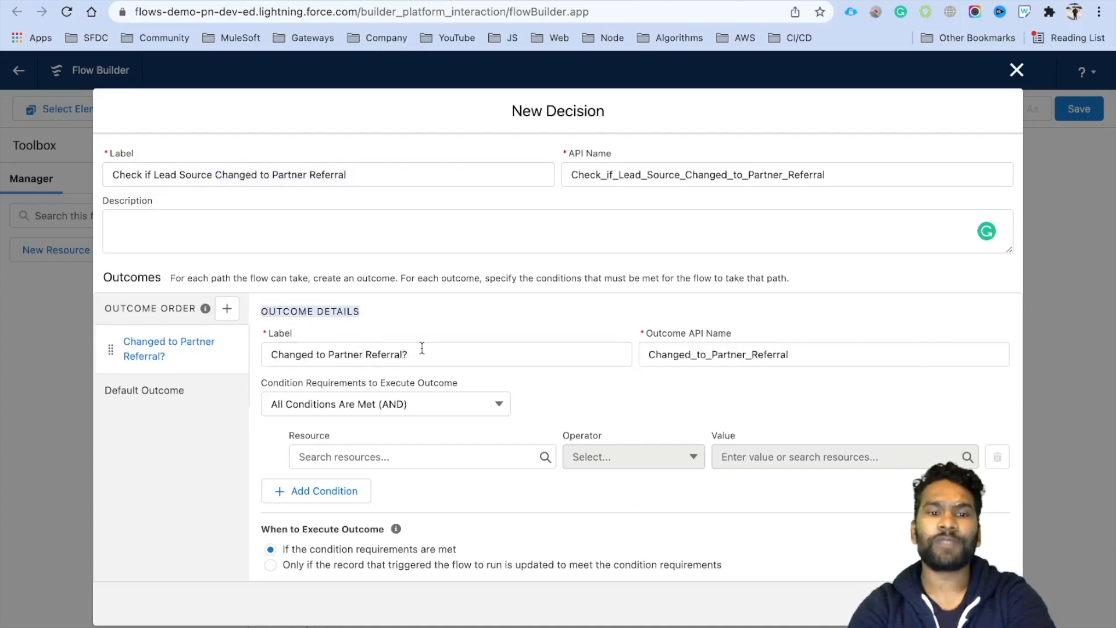
Step: Set the outcome's first condition to $Record > Lead Source Equals Partner Referral
click(392, 452)
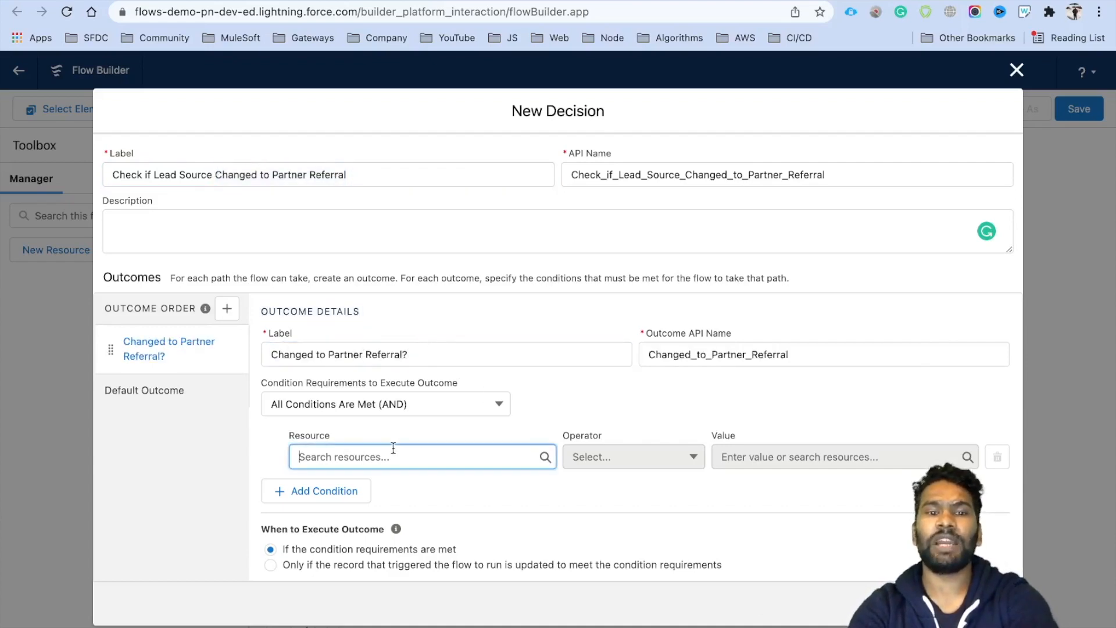
text(Rec)
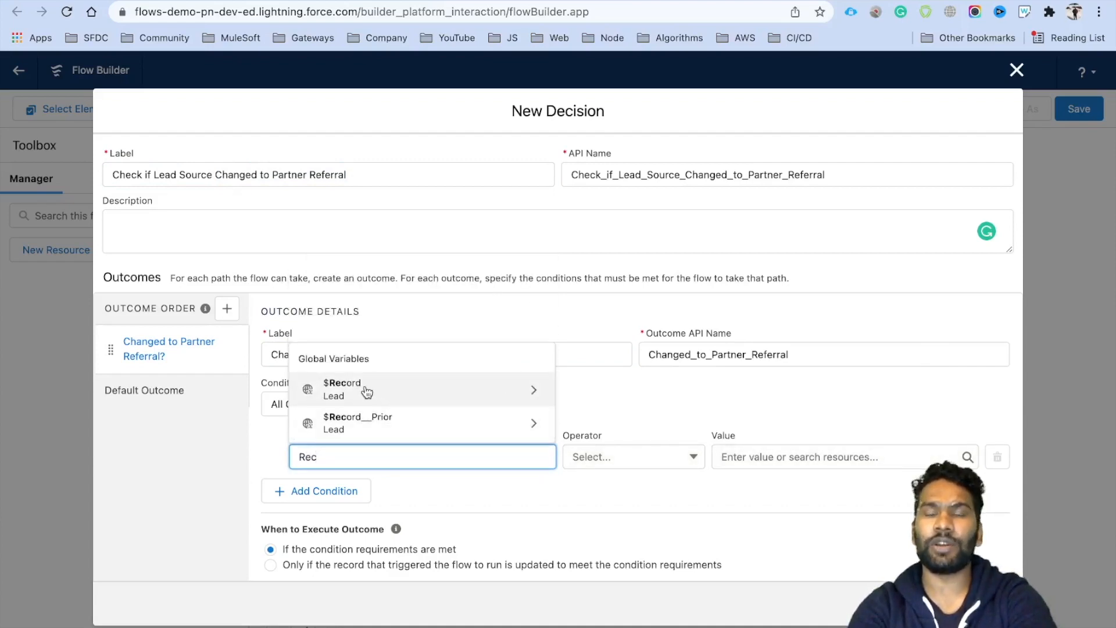
click(367, 393)
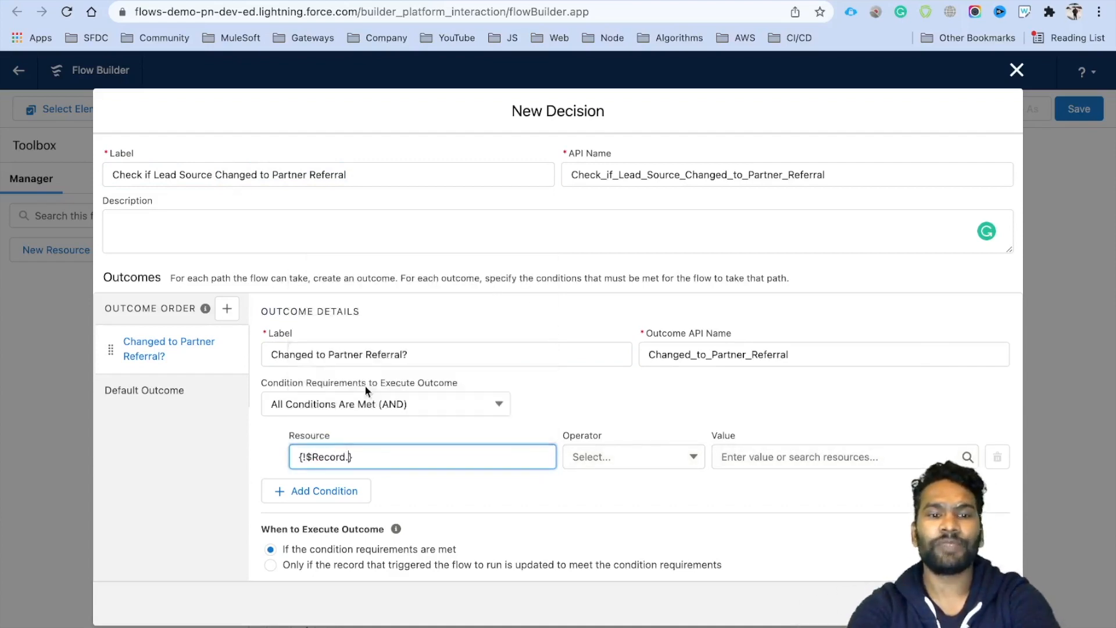
text(Lead)
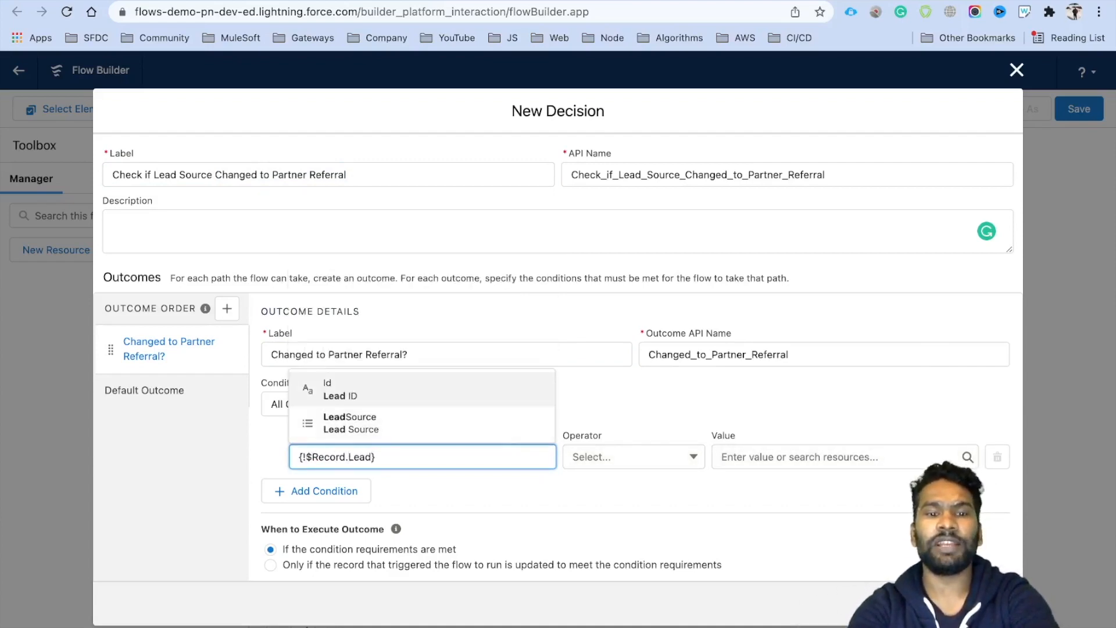
click(381, 427)
click(741, 451)
text(Pa)
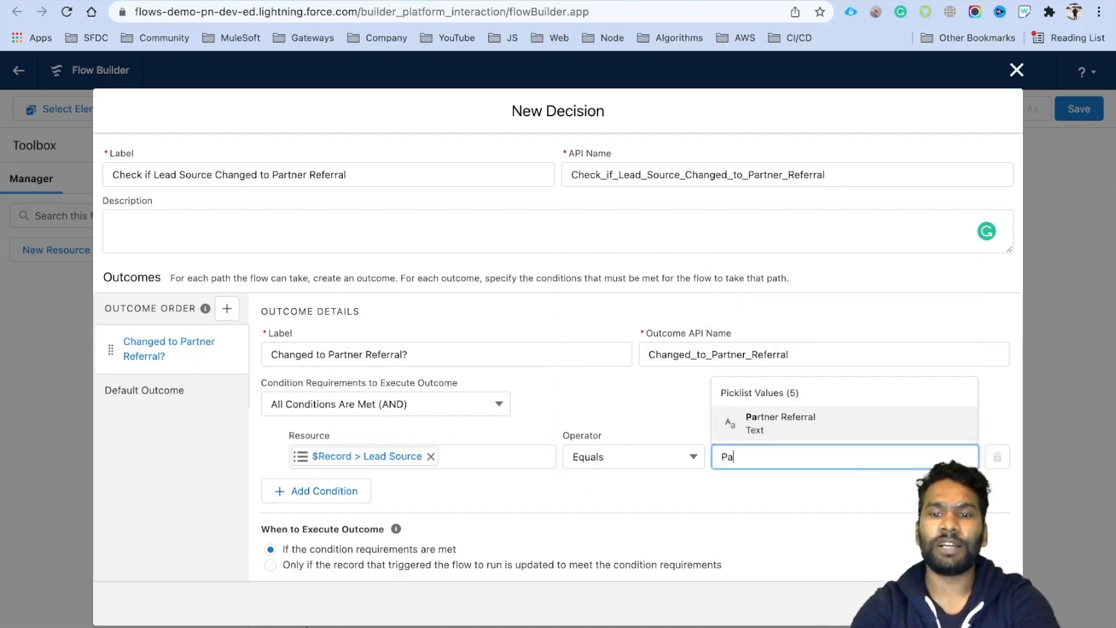
click(768, 417)
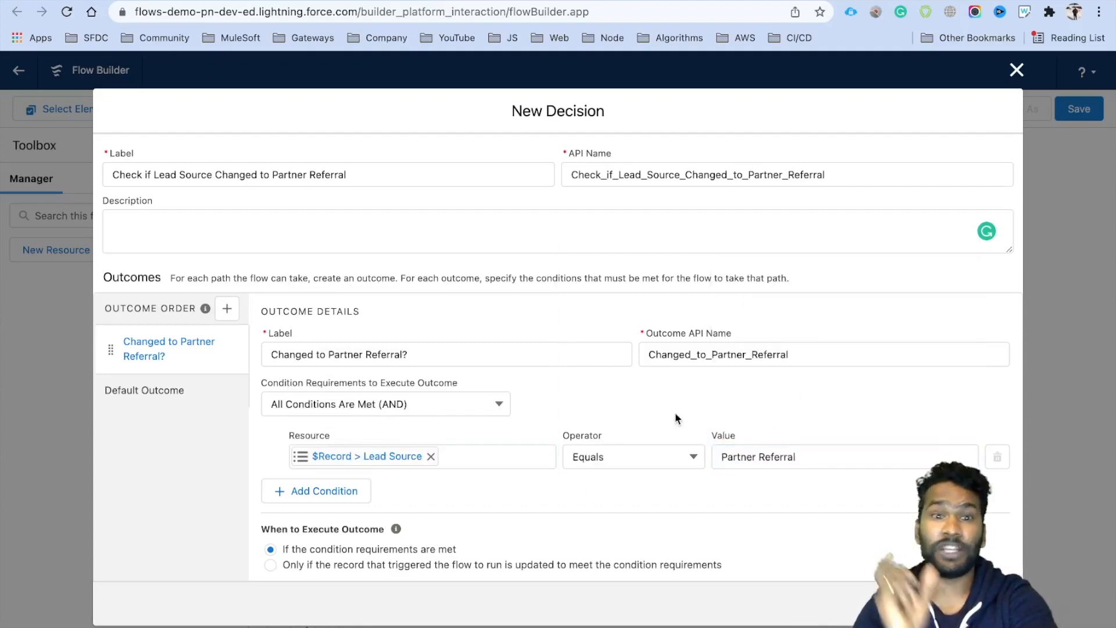
Step: Add a second outcome condition on $Record > Lead Source with the Does Not Equal operator
scroll(463, 437, down, 1)
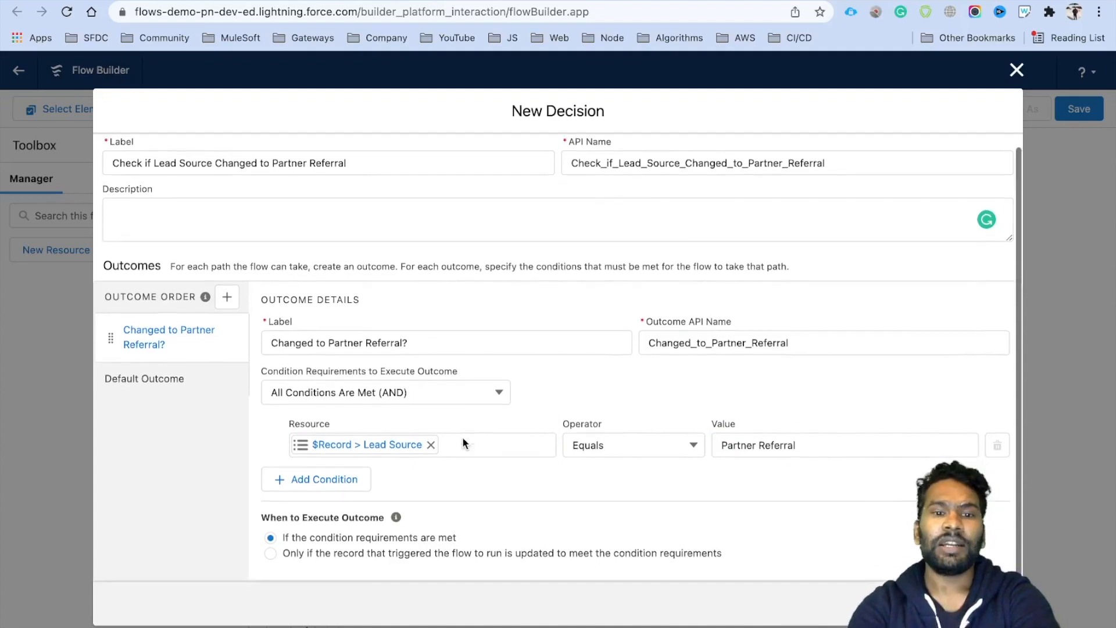
click(348, 480)
click(353, 493)
text(Rec)
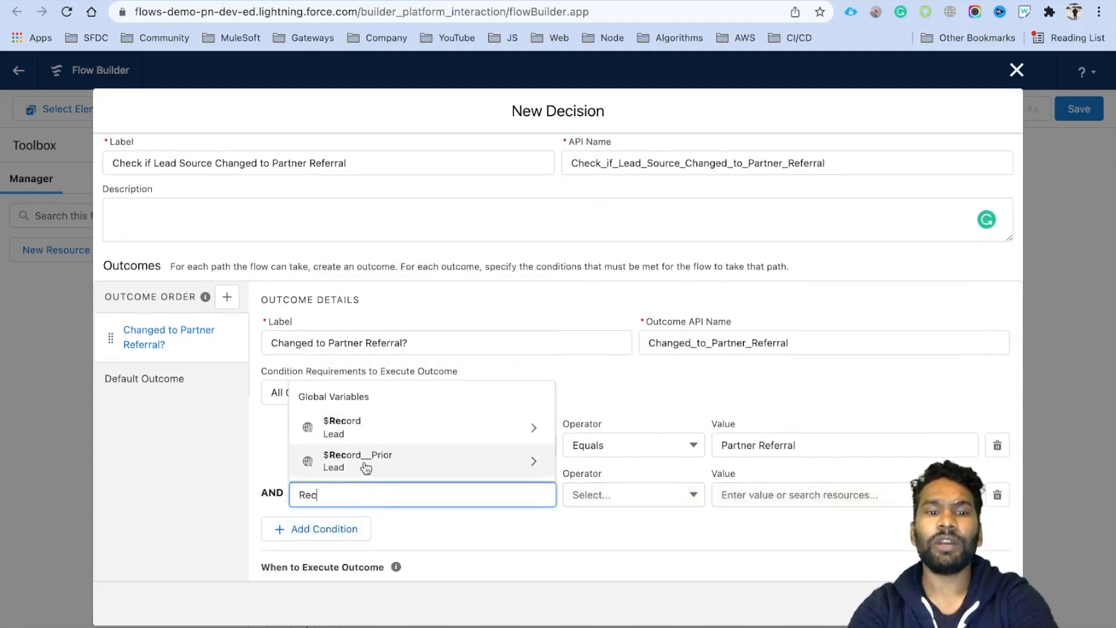
click(367, 437)
text(Lead)
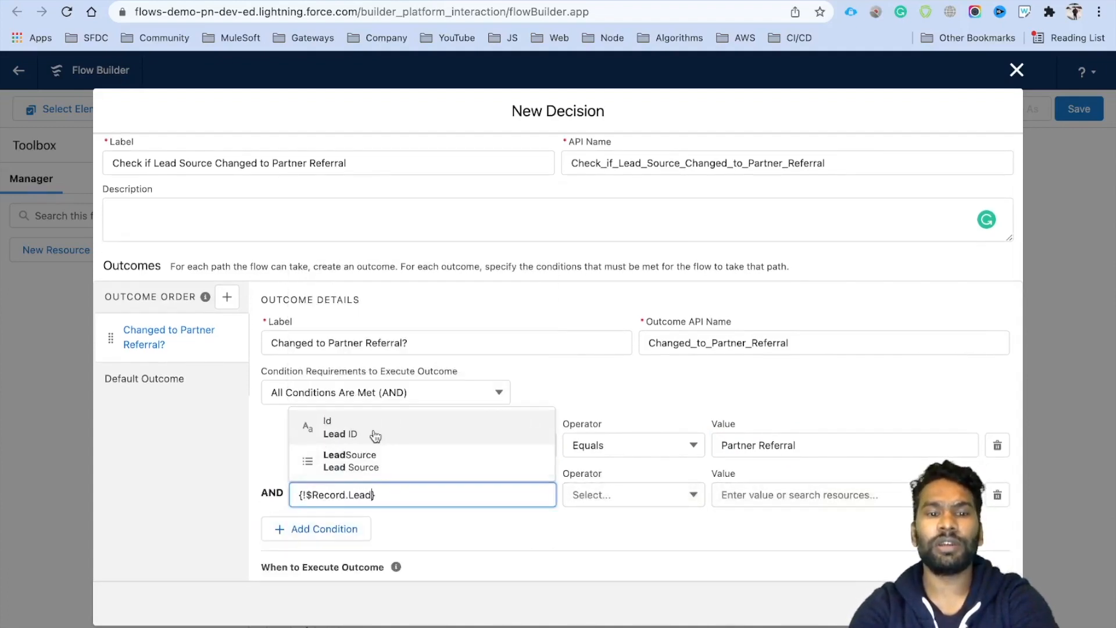
click(391, 461)
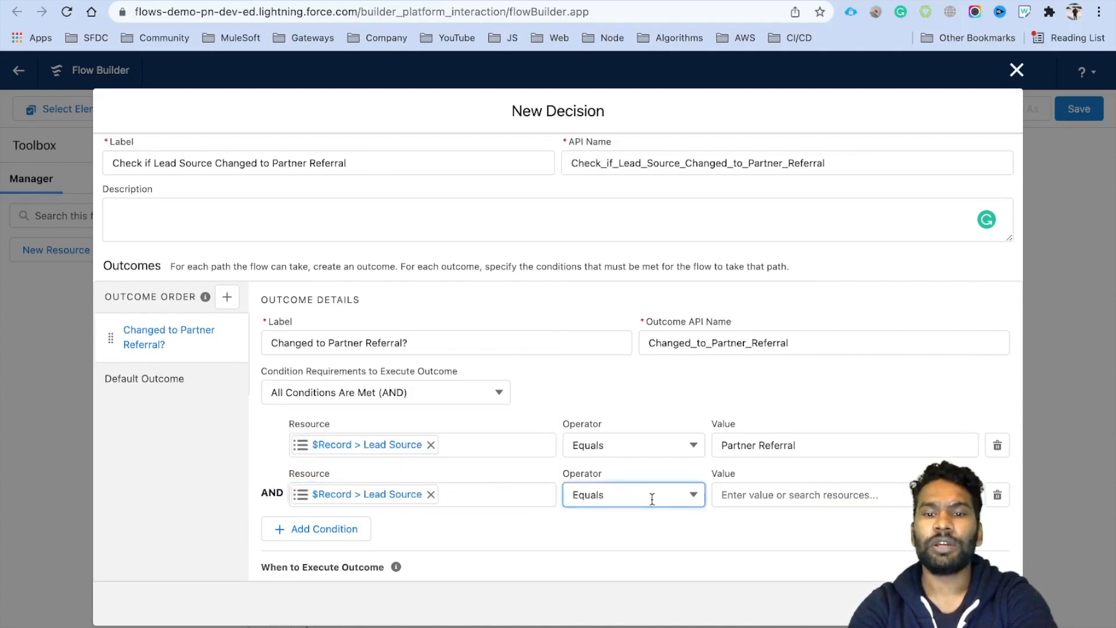
click(652, 495)
click(642, 310)
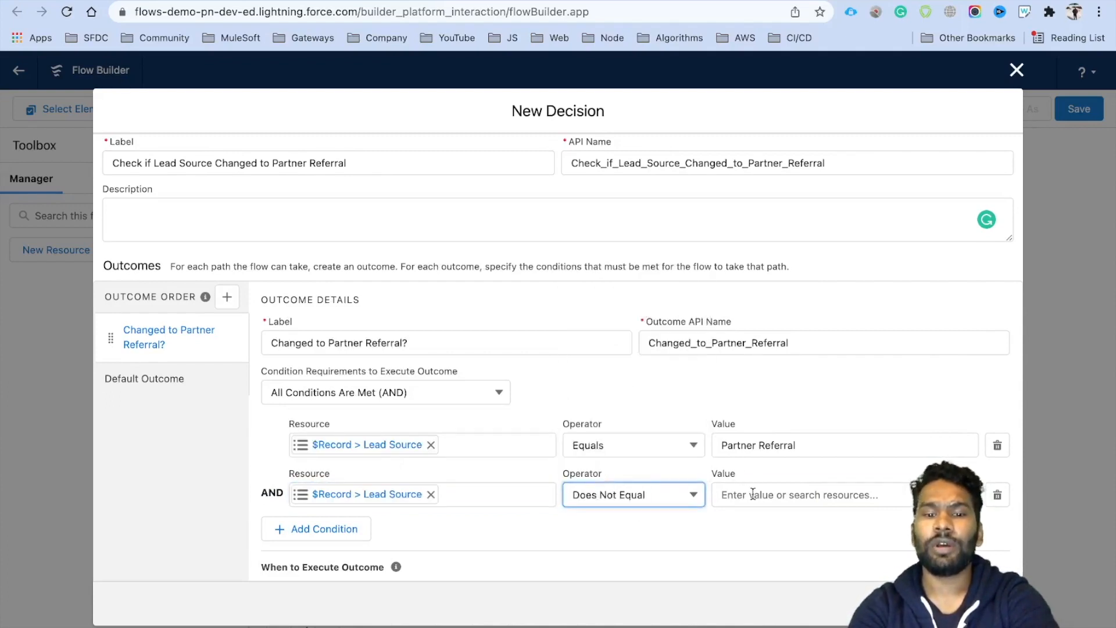
Step: Compare the second condition against $Record__Prior > Lead Source and finish the decision element
click(753, 495)
text(Rec)
click(777, 465)
text(.Lead)
click(791, 466)
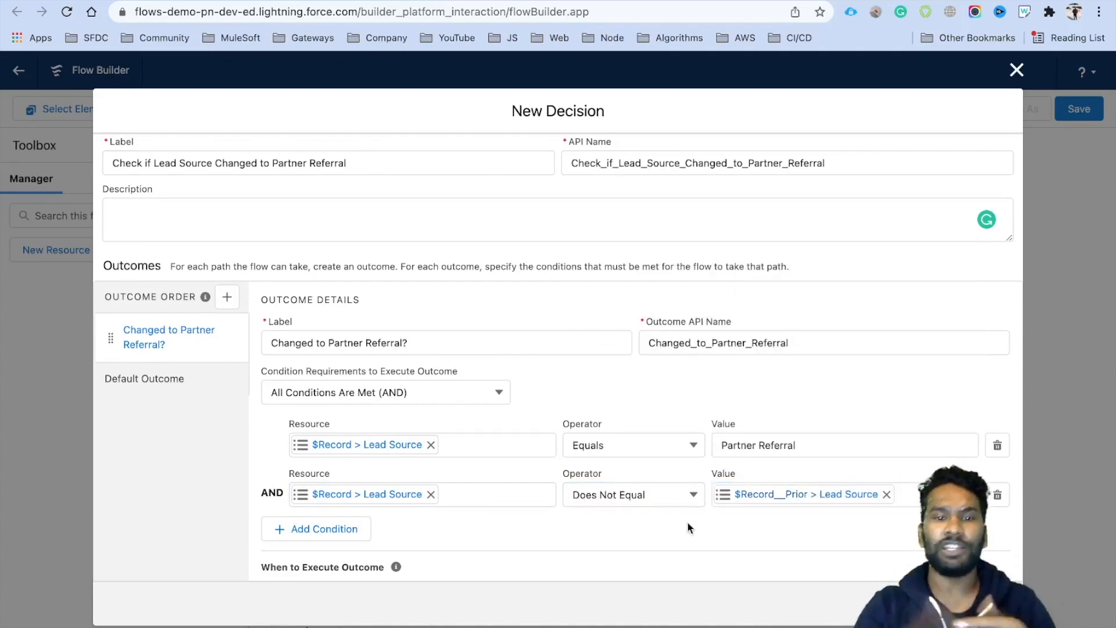
scroll(518, 438, down, 2)
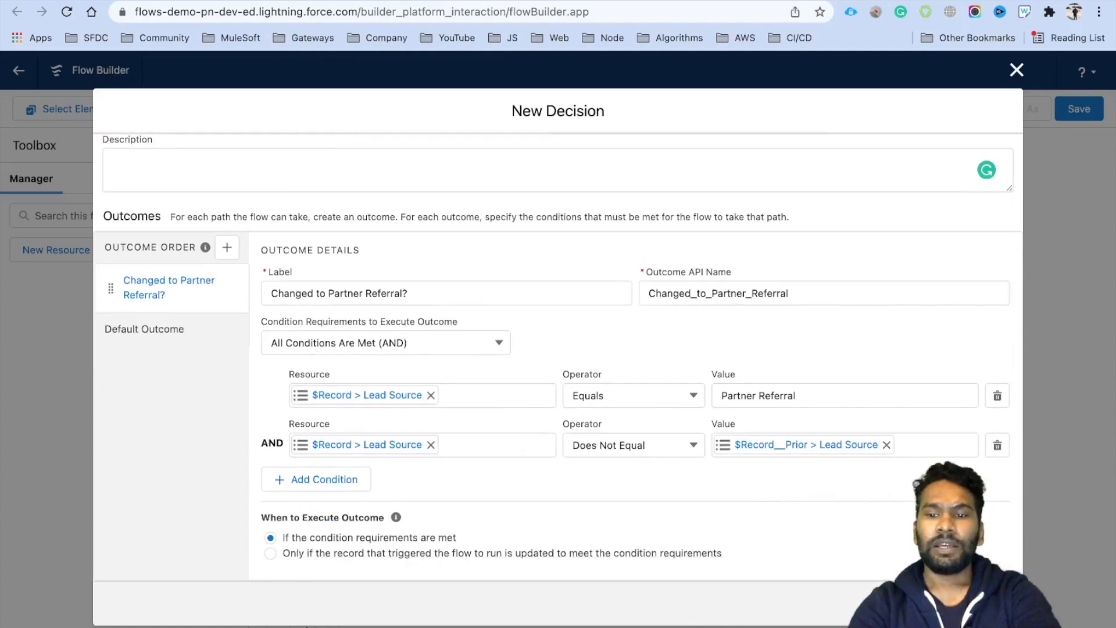
click(991, 603)
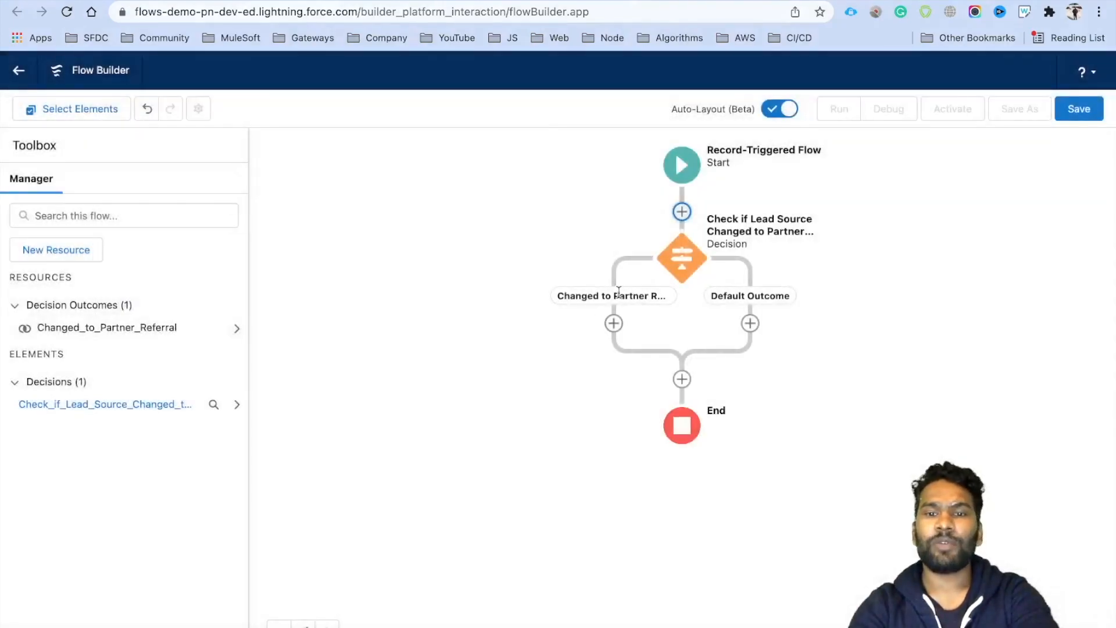
Step: Add an Assignment labelled "Populate Lead Status and Rating" on the Changed to Partner Referral path
click(614, 323)
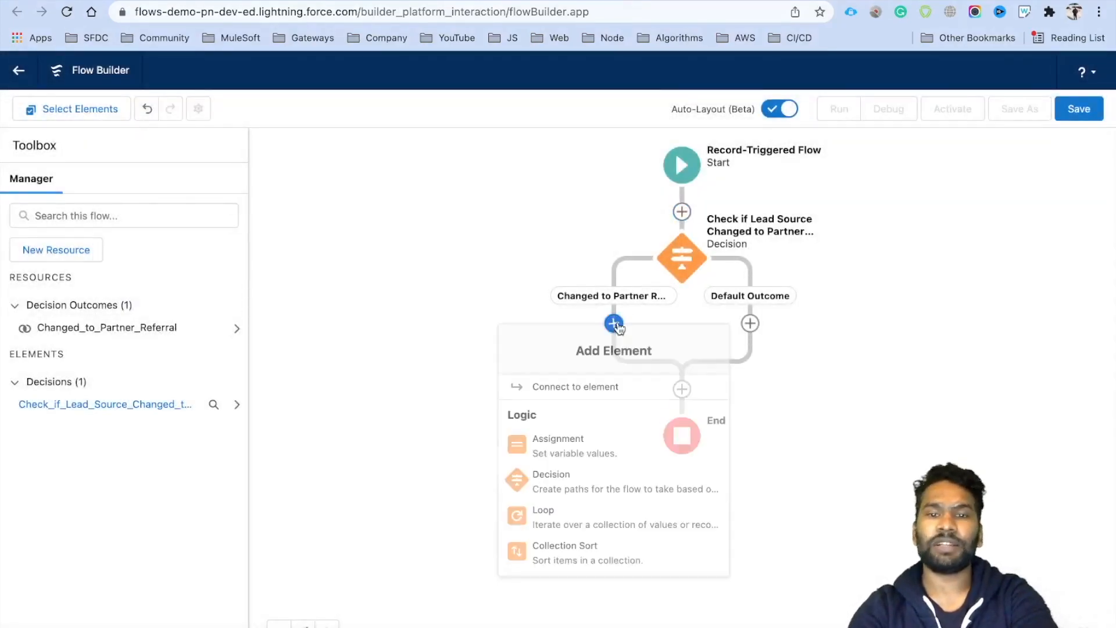
click(572, 456)
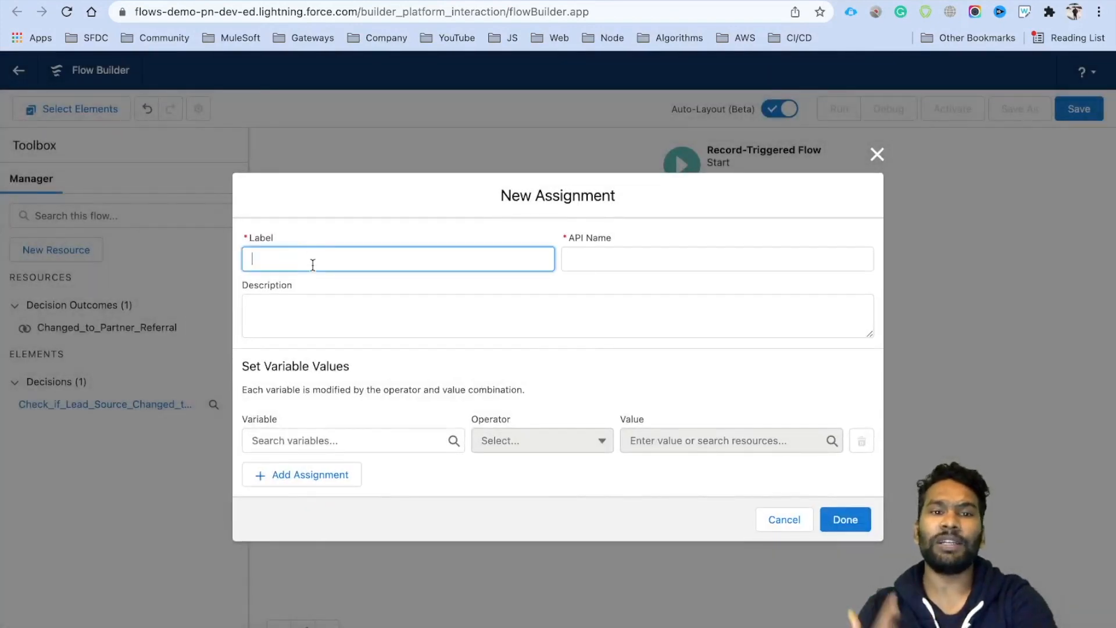
text(Populate Lead Status and Rating)
click(343, 316)
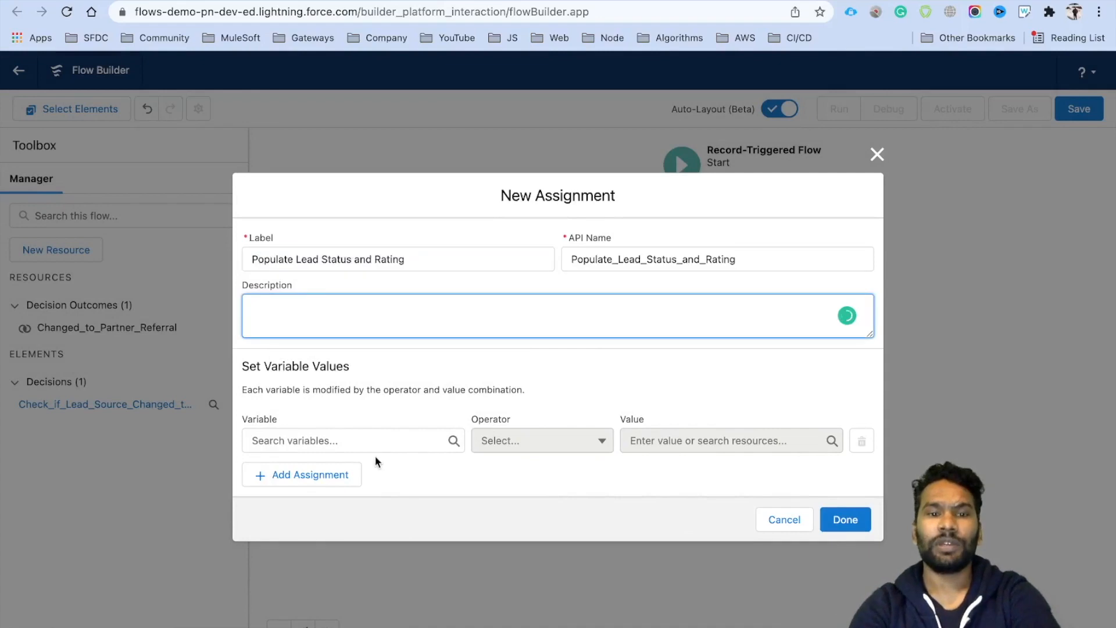
Step: Assign $Record > Status the value Working - Contacted using the Equals operator
click(379, 443)
text(Rec)
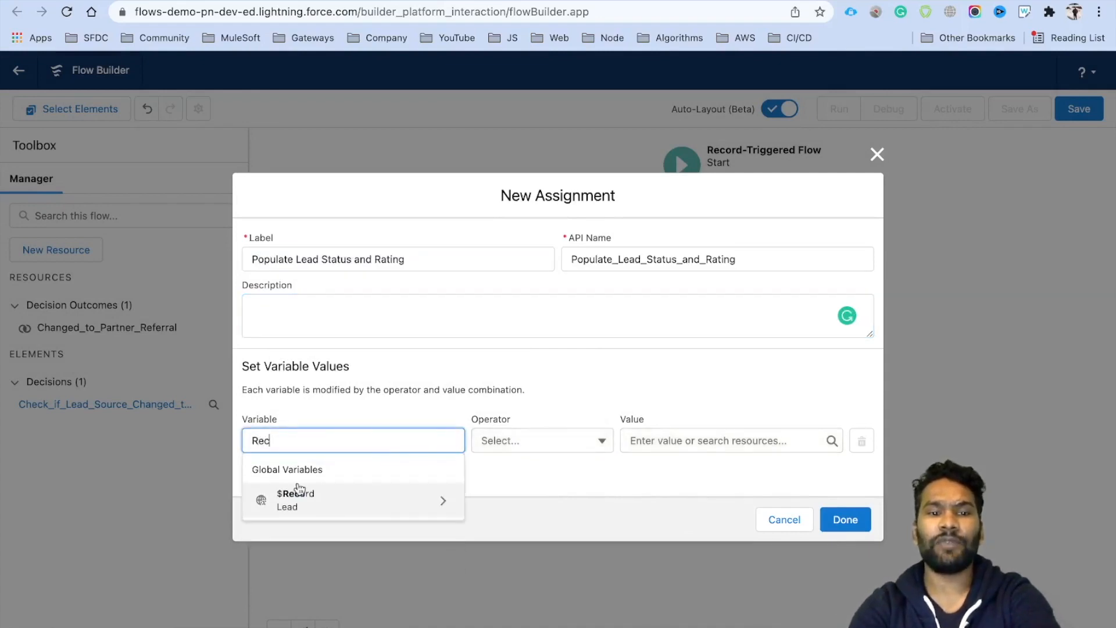
click(317, 508)
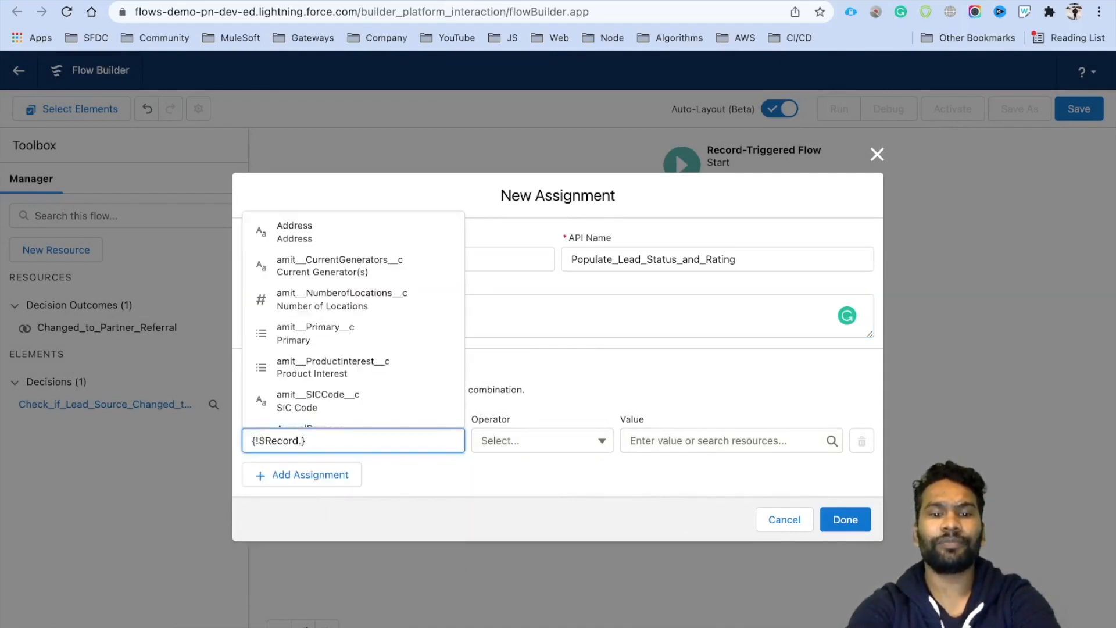
text(Stat)
click(312, 411)
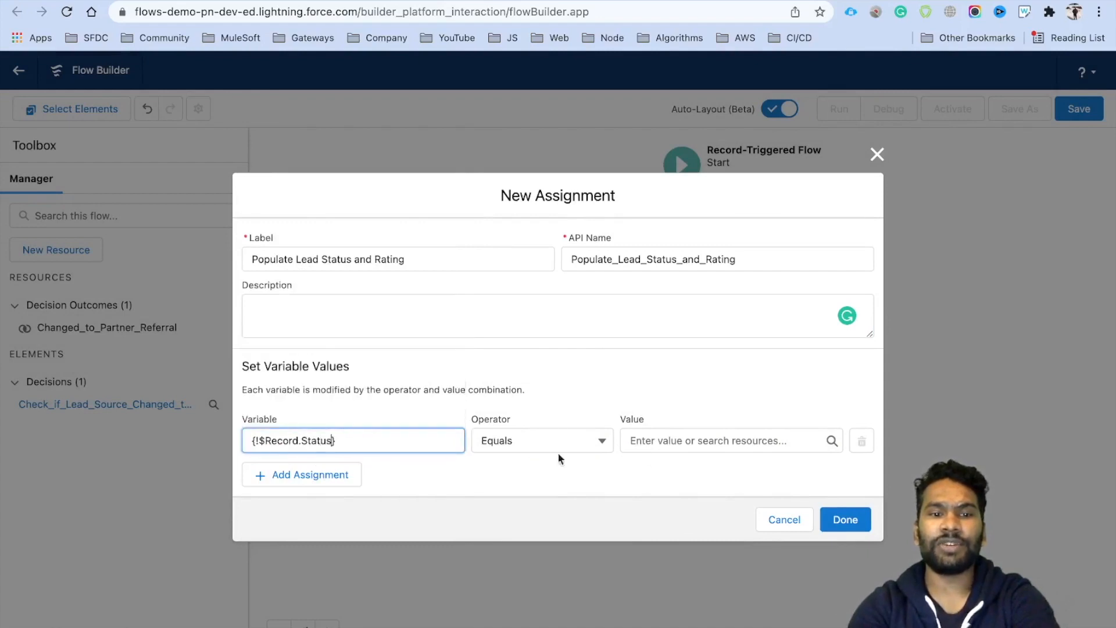
click(685, 442)
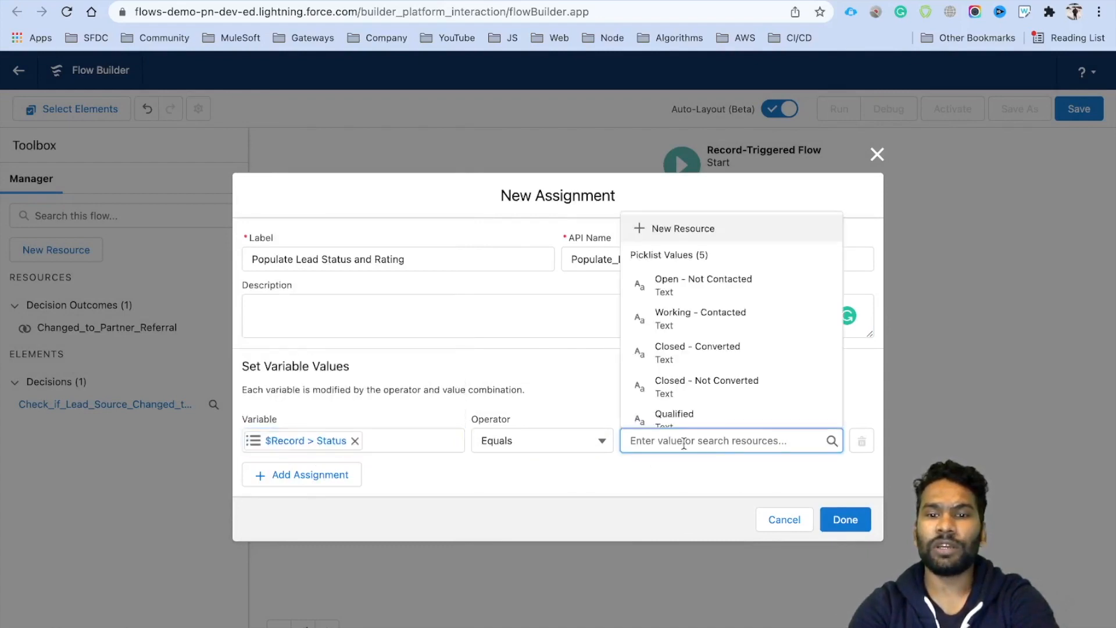
click(714, 324)
Step: Add a second assignment setting $Record > Rating Equals Hot and finish the assignment element
click(309, 475)
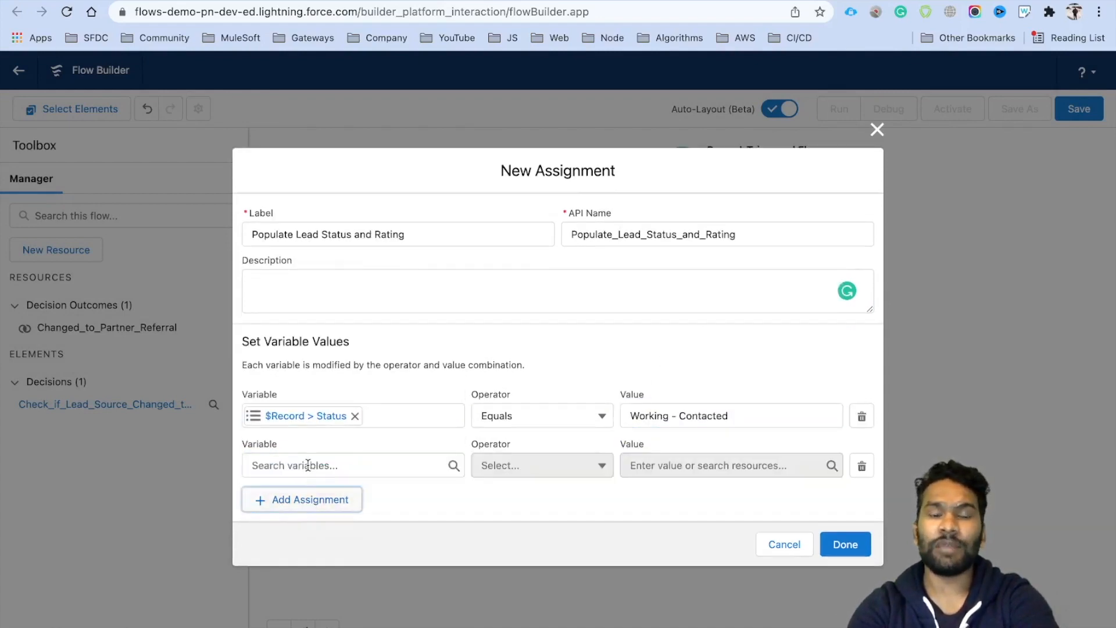
click(308, 465)
text(Rec)
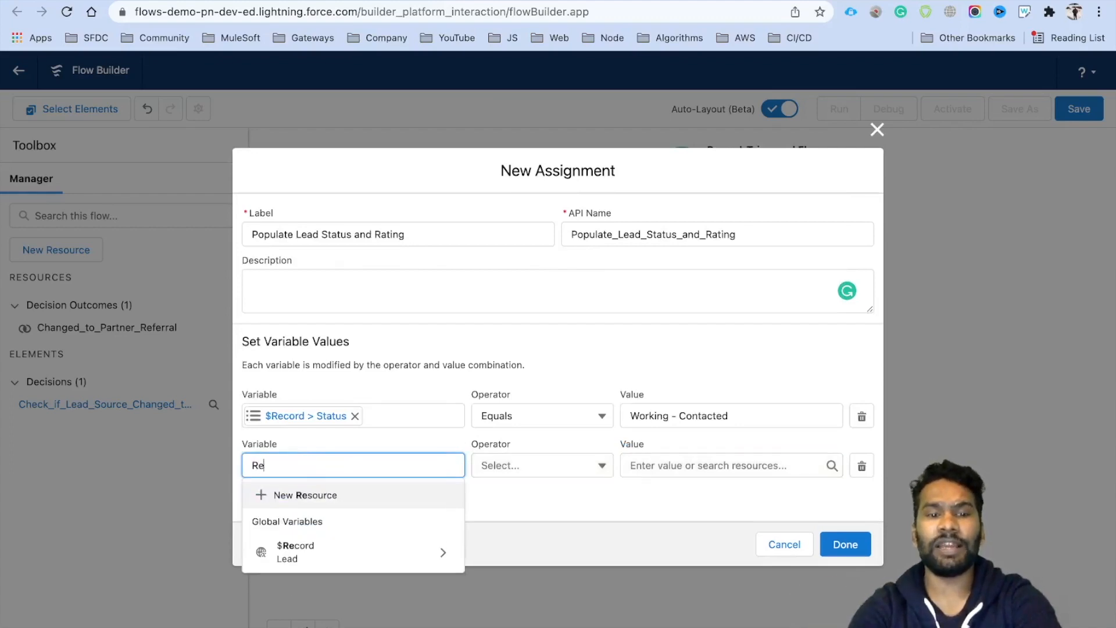
click(316, 530)
text(.Ra)
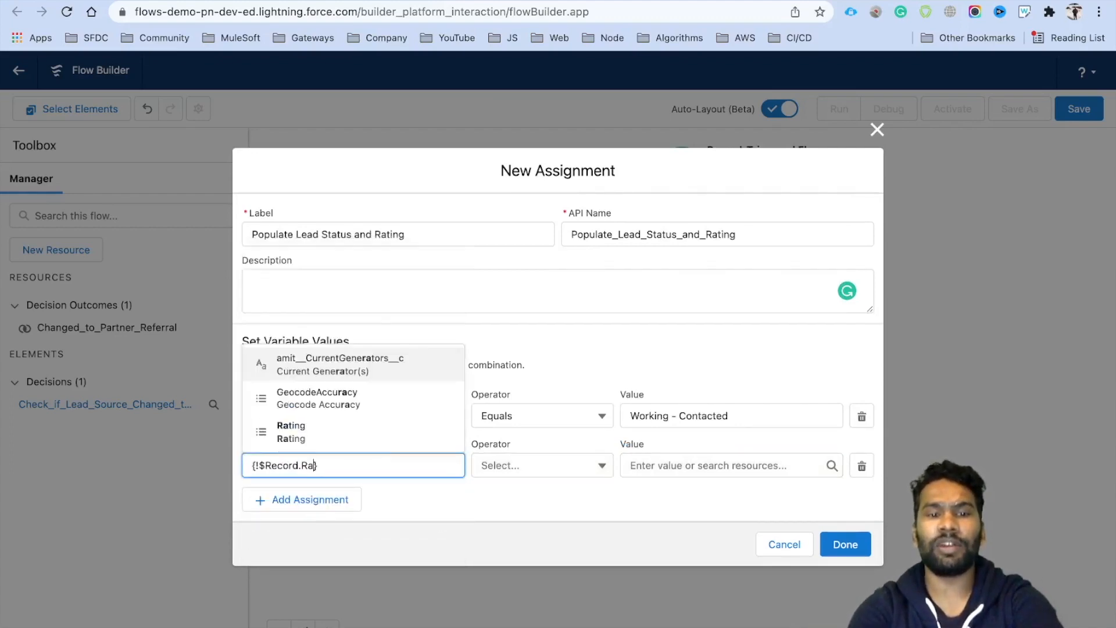
click(320, 439)
click(639, 465)
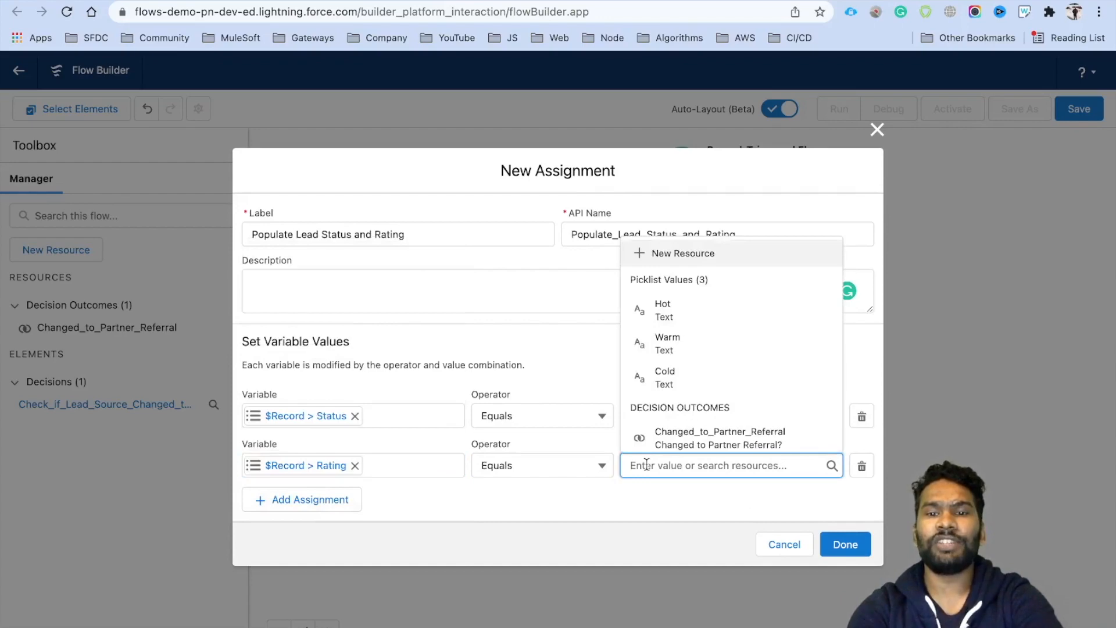
click(673, 303)
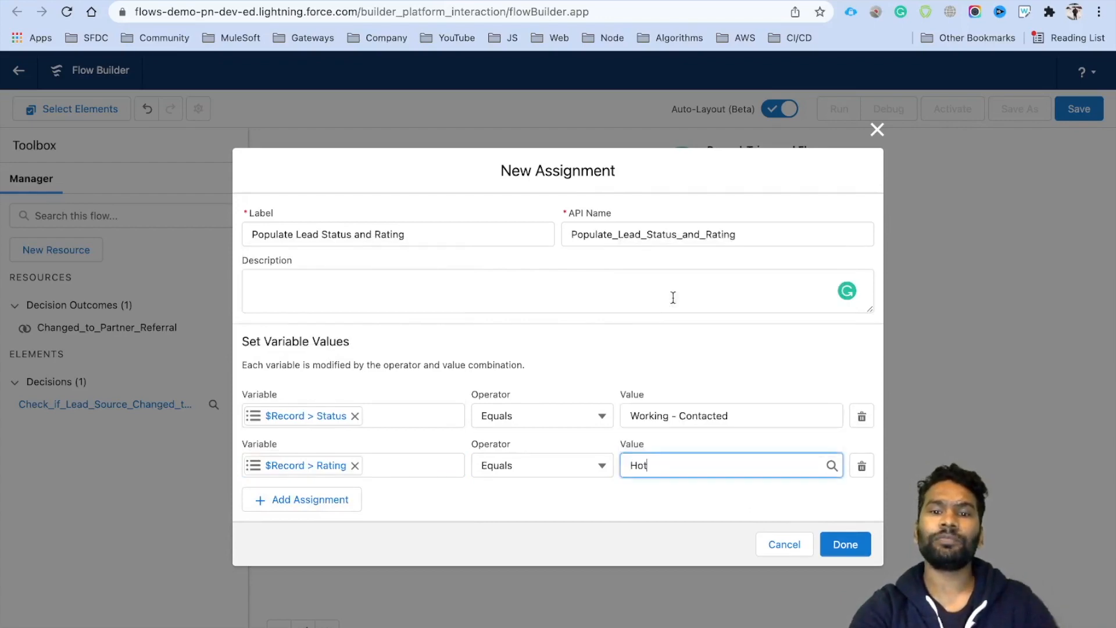
click(838, 551)
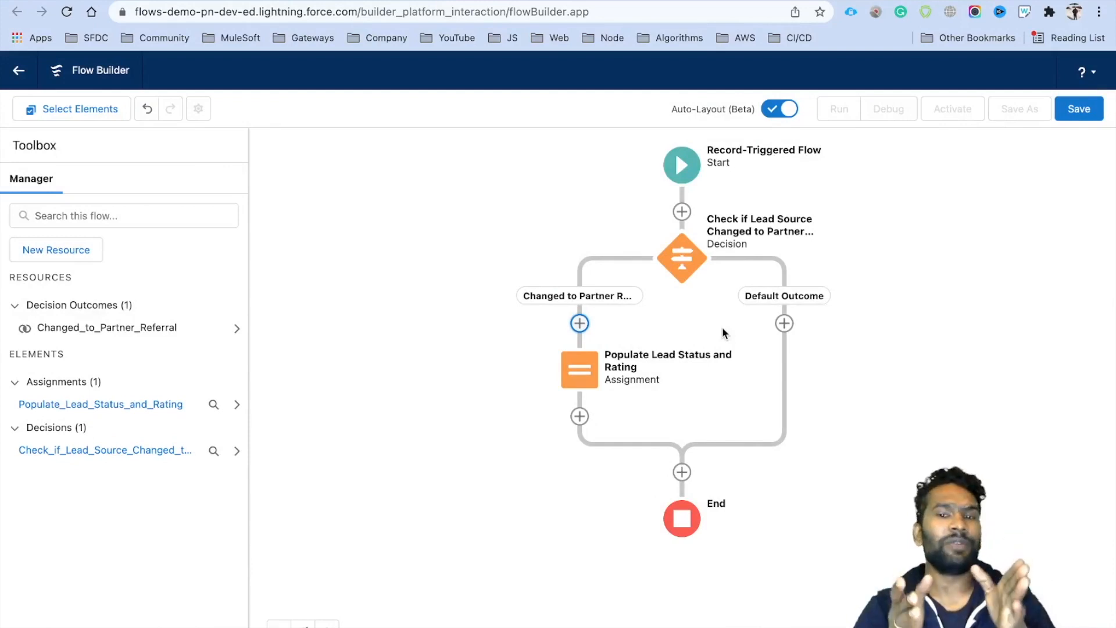
Step: Save the flow with the label "Update Lead Rating and Status"
click(1085, 116)
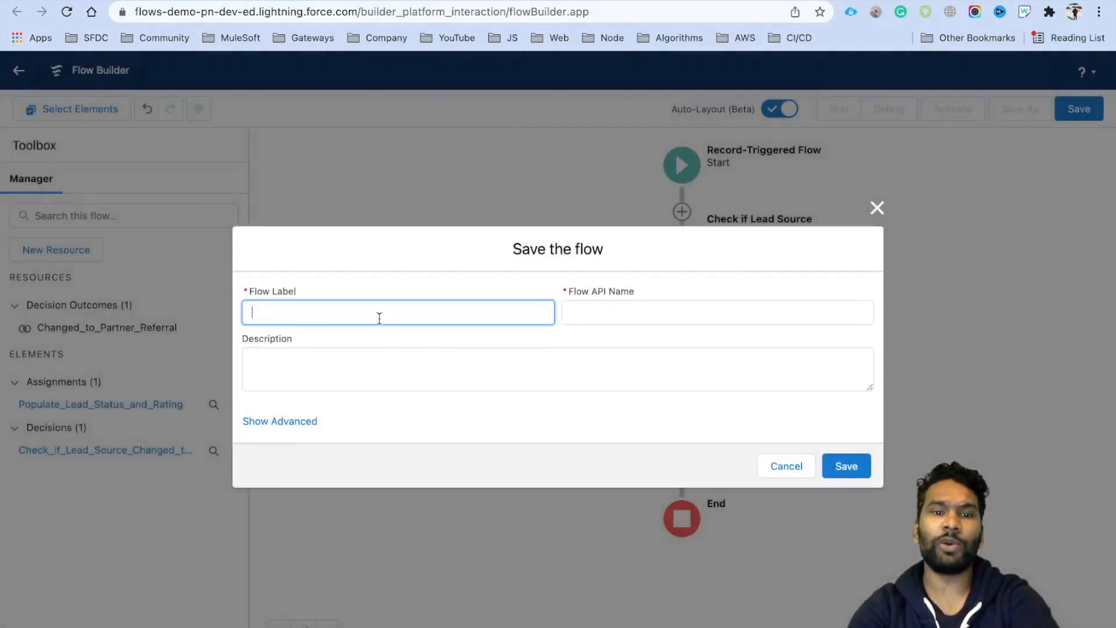
text(Update )
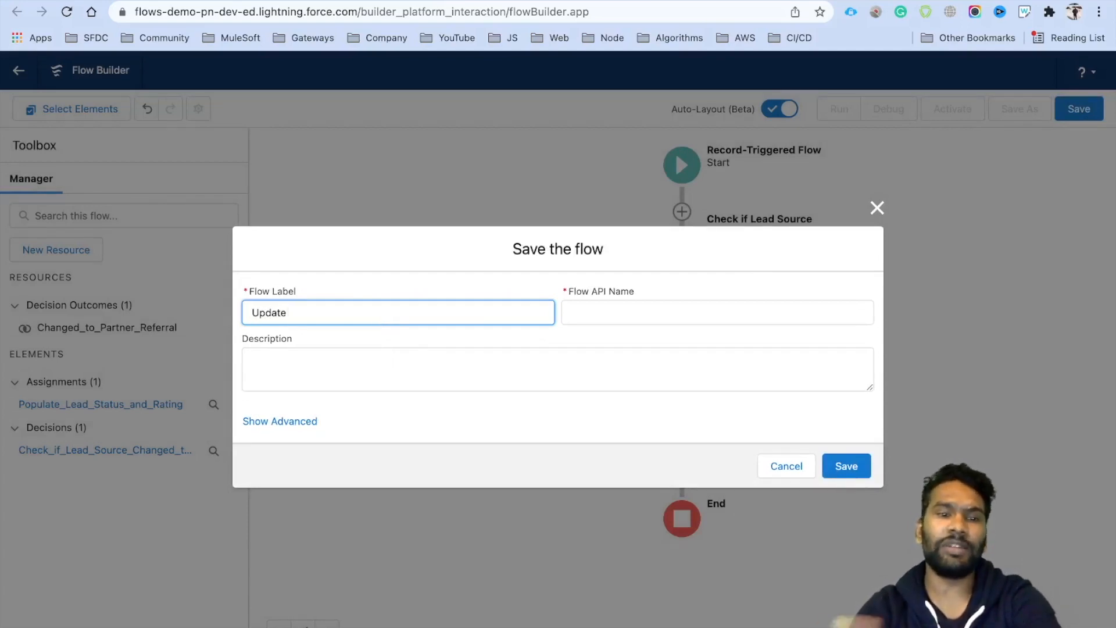
text(Lead)
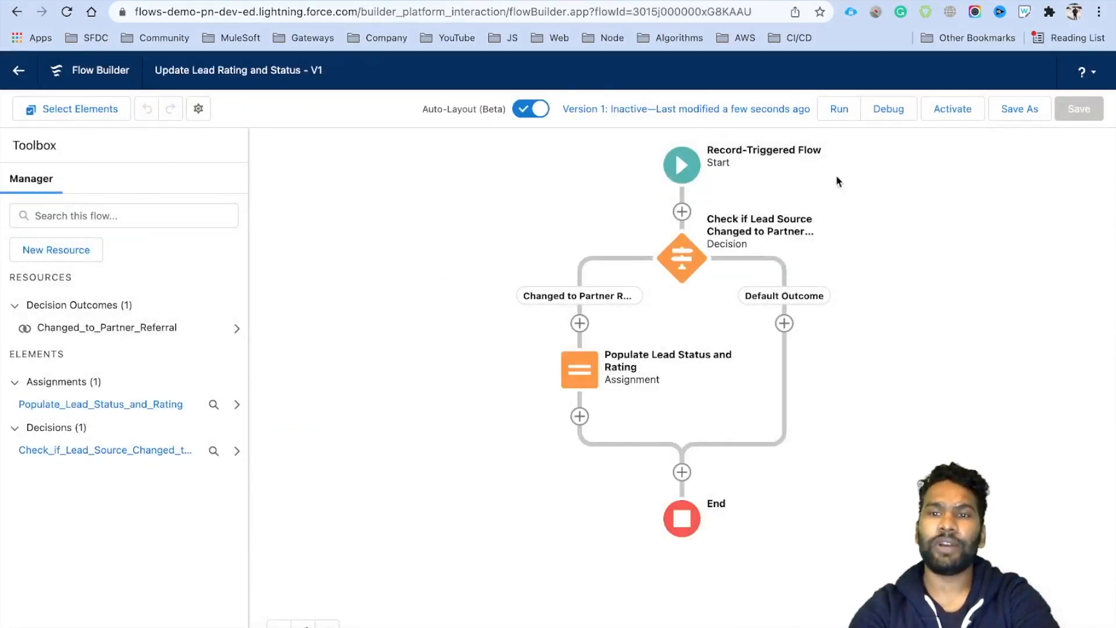
Step: Open the flow's debug options, and in the Sales app open the Metropolitan Health Services lead from the All Open Leads list view
click(889, 112)
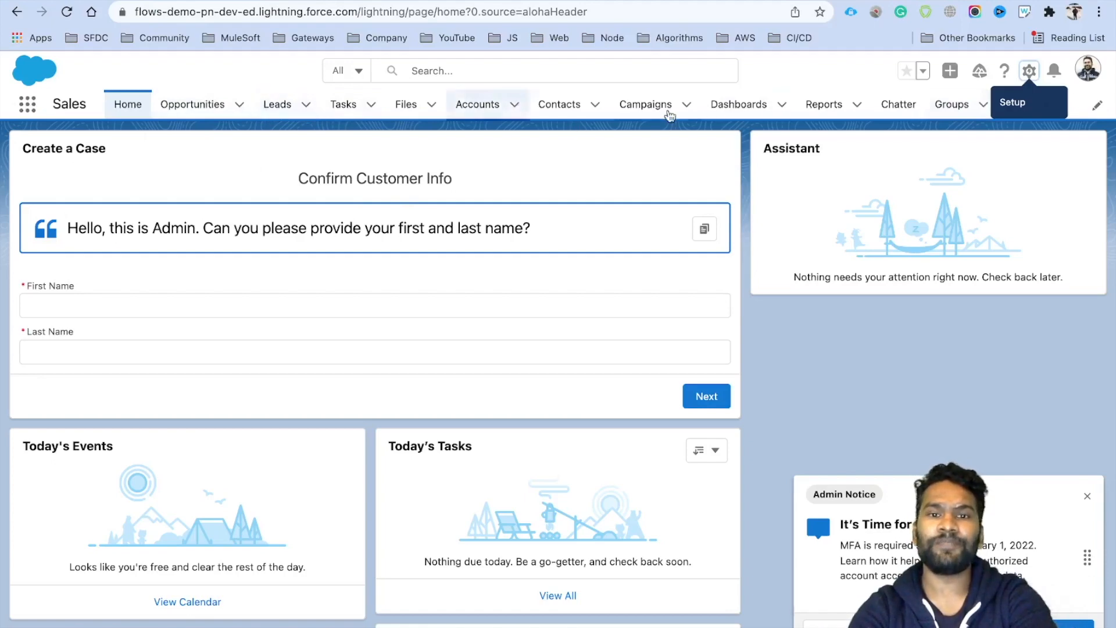
click(1026, 105)
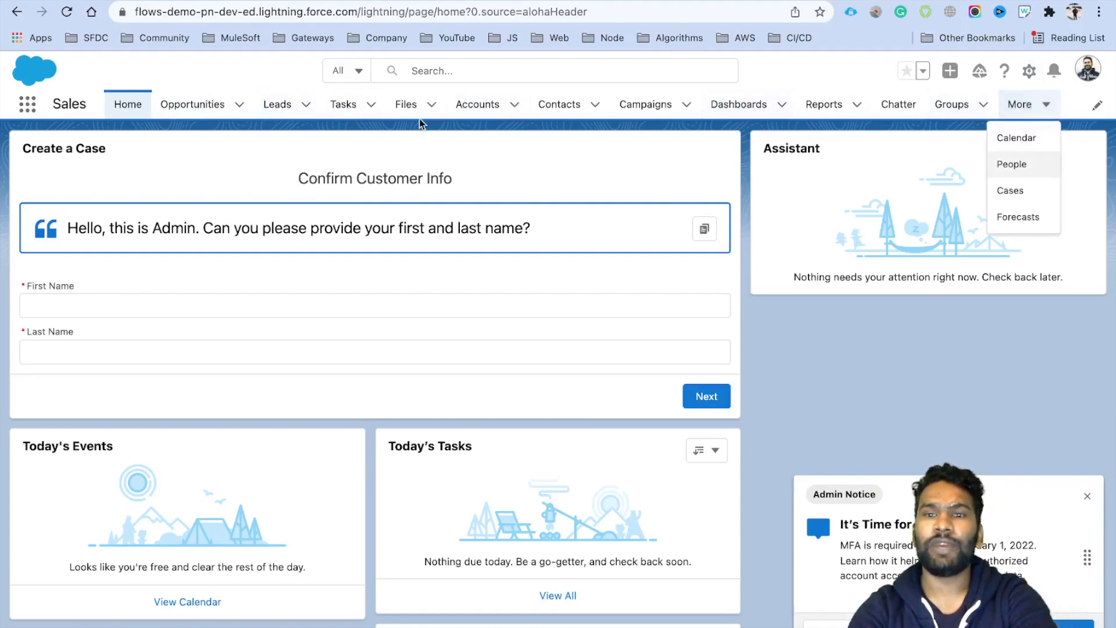
click(277, 105)
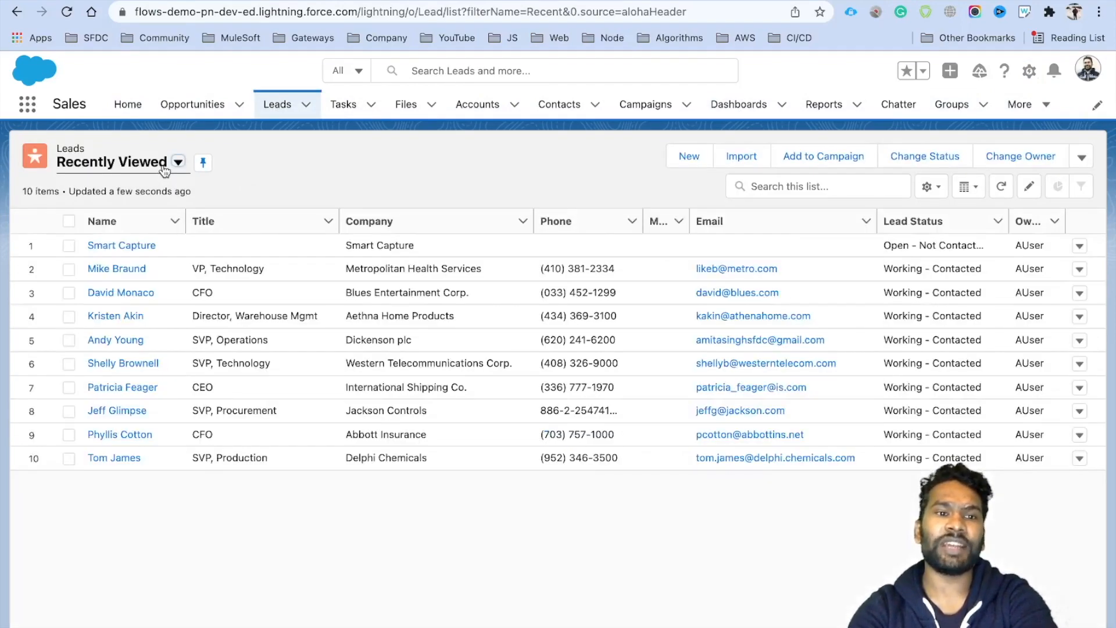
click(164, 170)
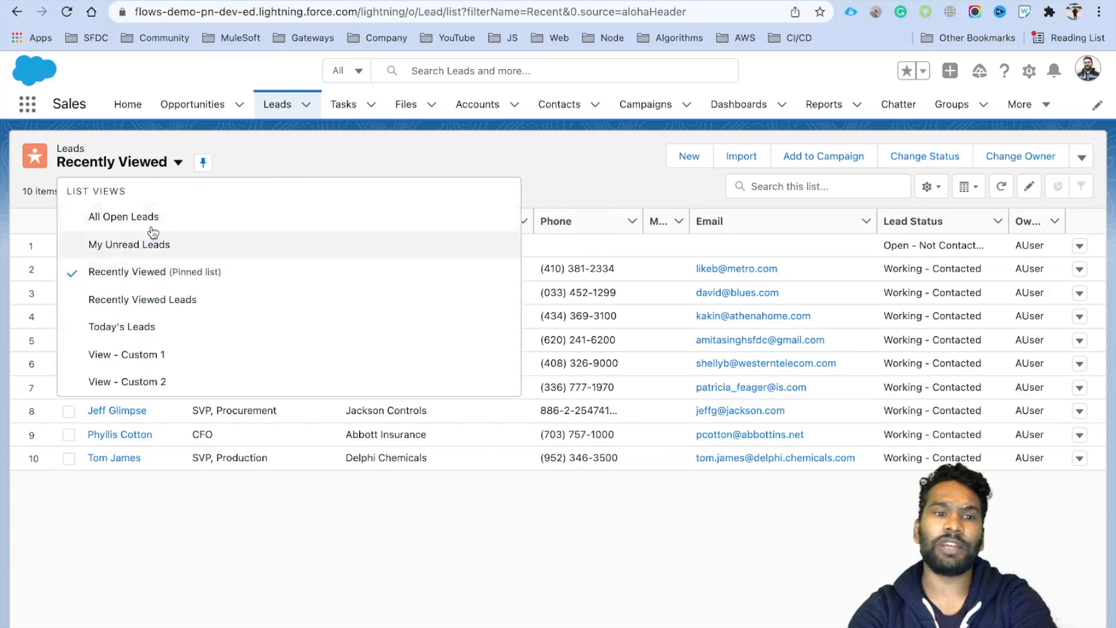
click(149, 220)
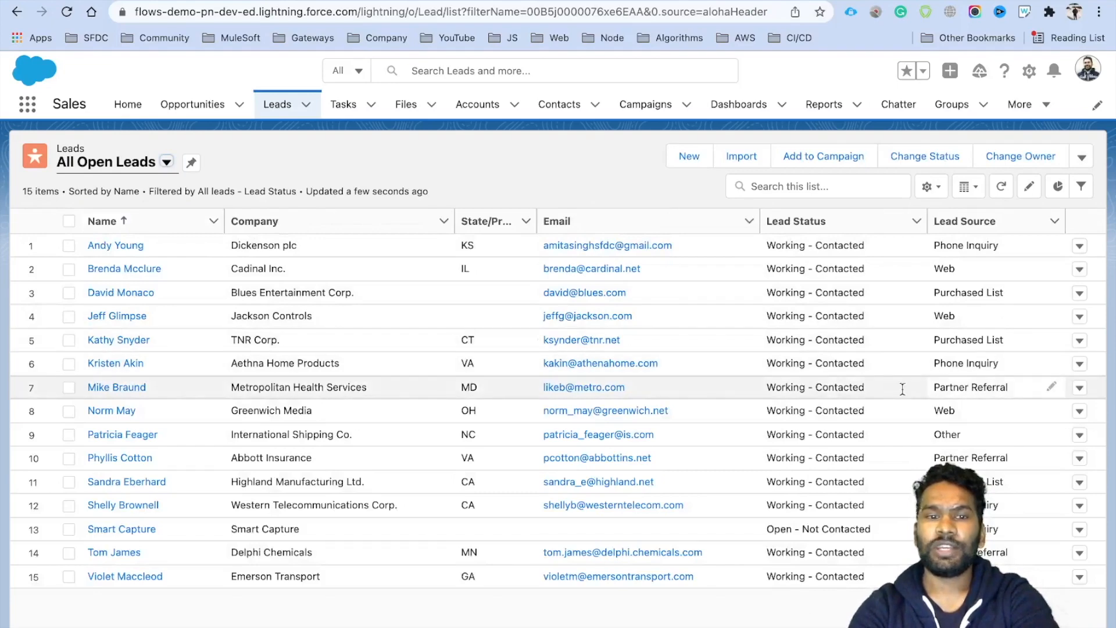
click(144, 391)
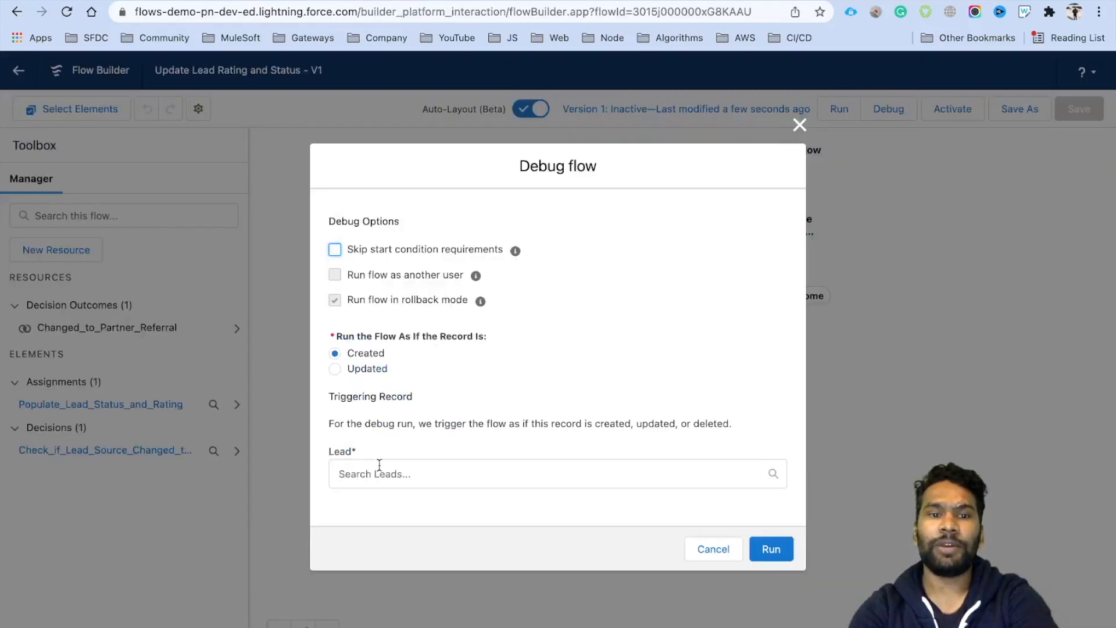
Step: Choose the Metropolitan Health Services lead as the triggering record and run the debug as if the record is created
click(379, 465)
text(Mr Mike Braund)
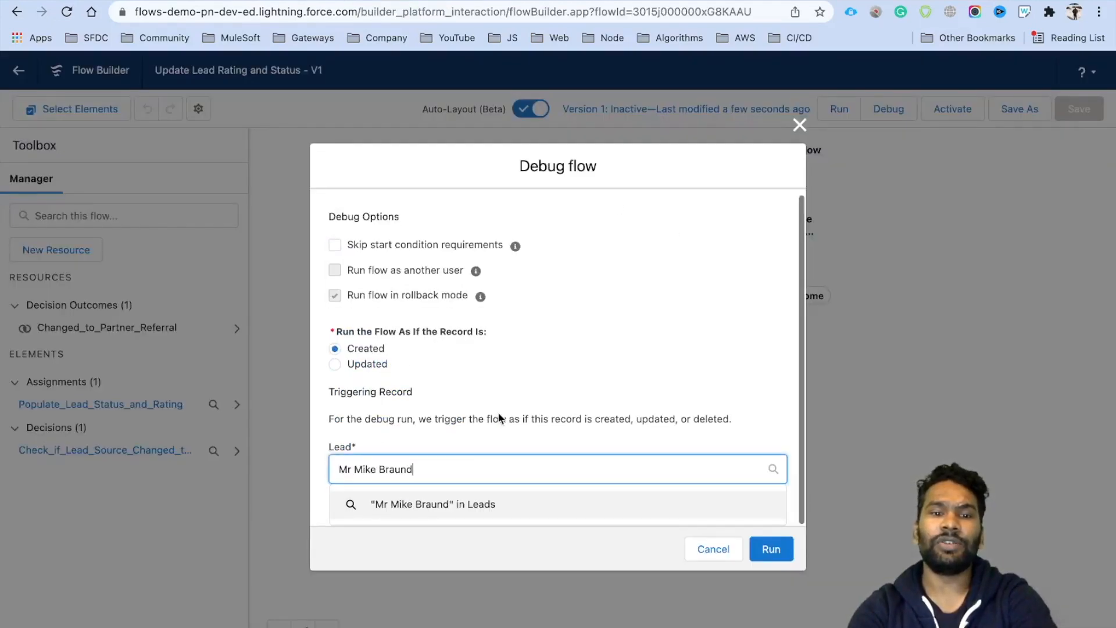
click(430, 504)
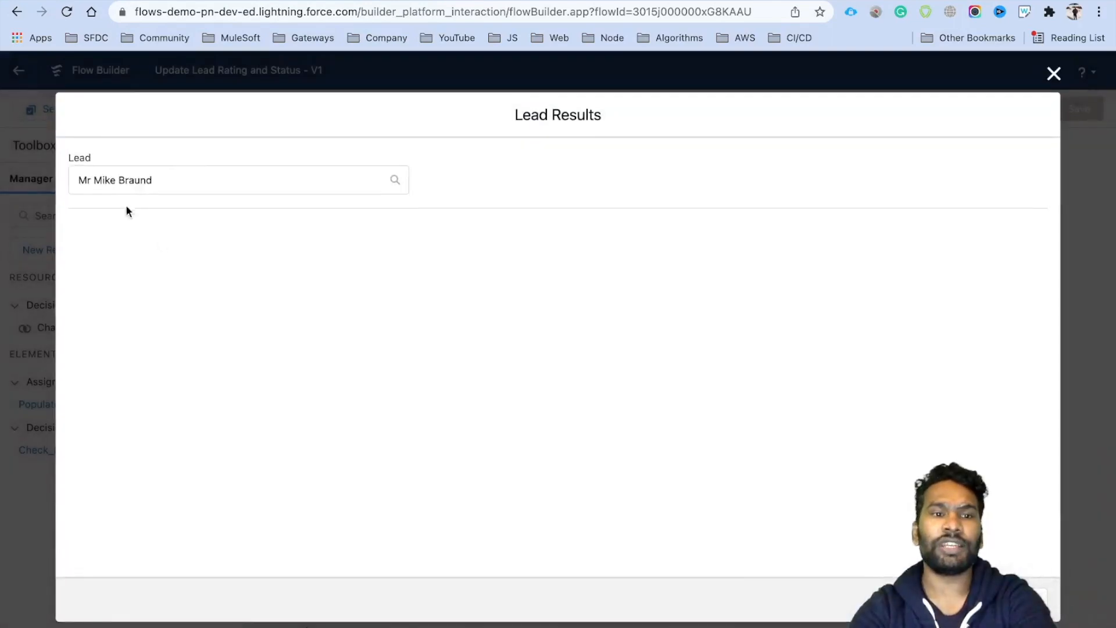
click(92, 175)
key(BackSpace)
key(BackSpace)
key(BackSpace)
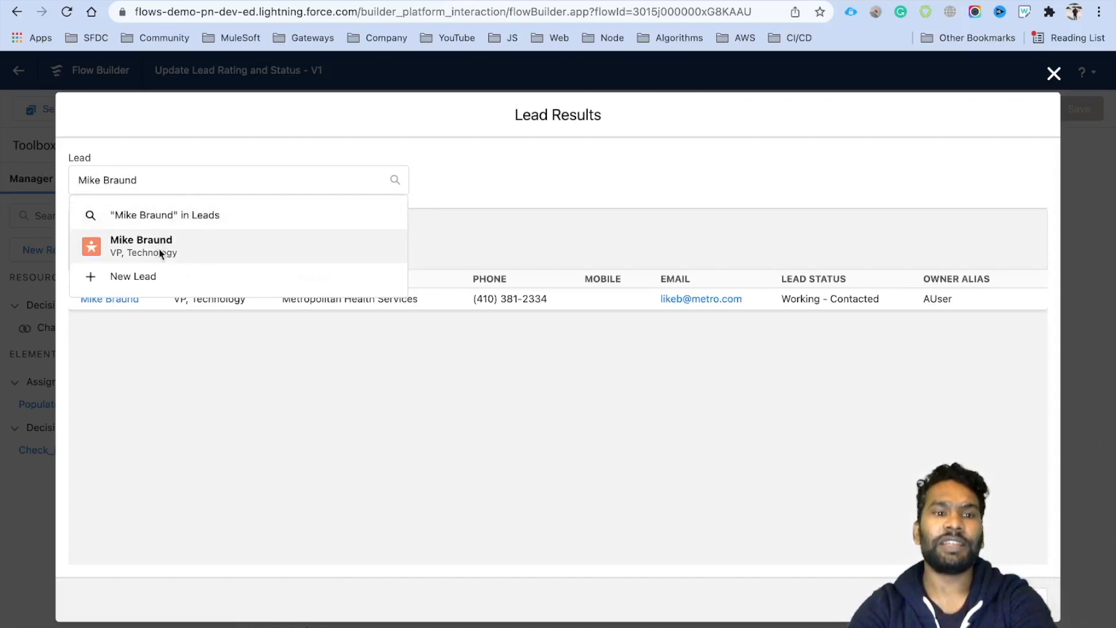
click(161, 253)
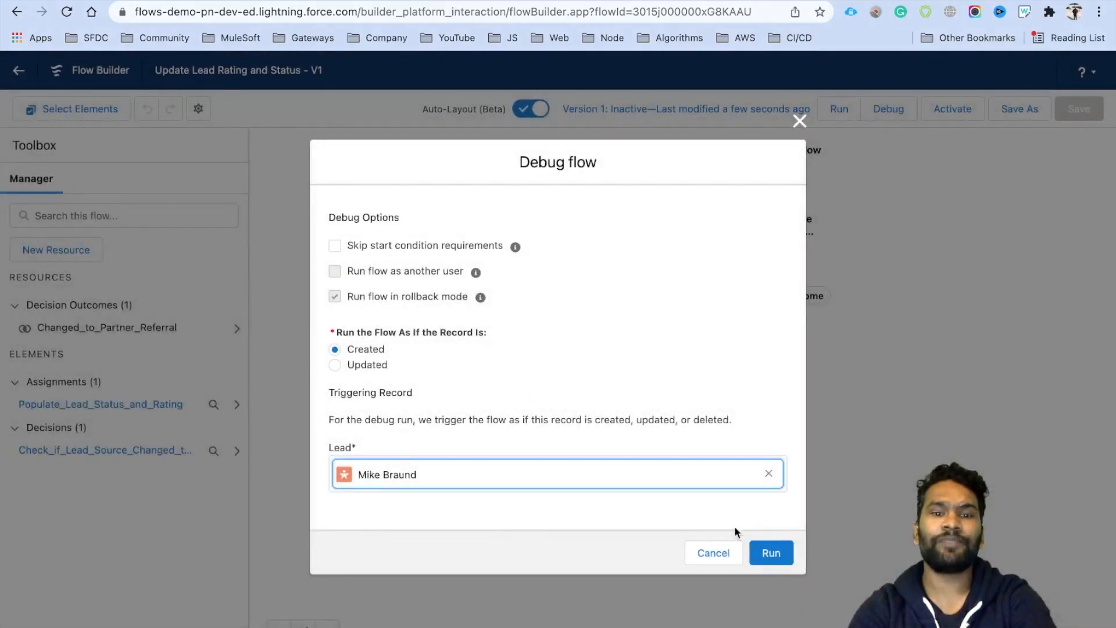
click(772, 553)
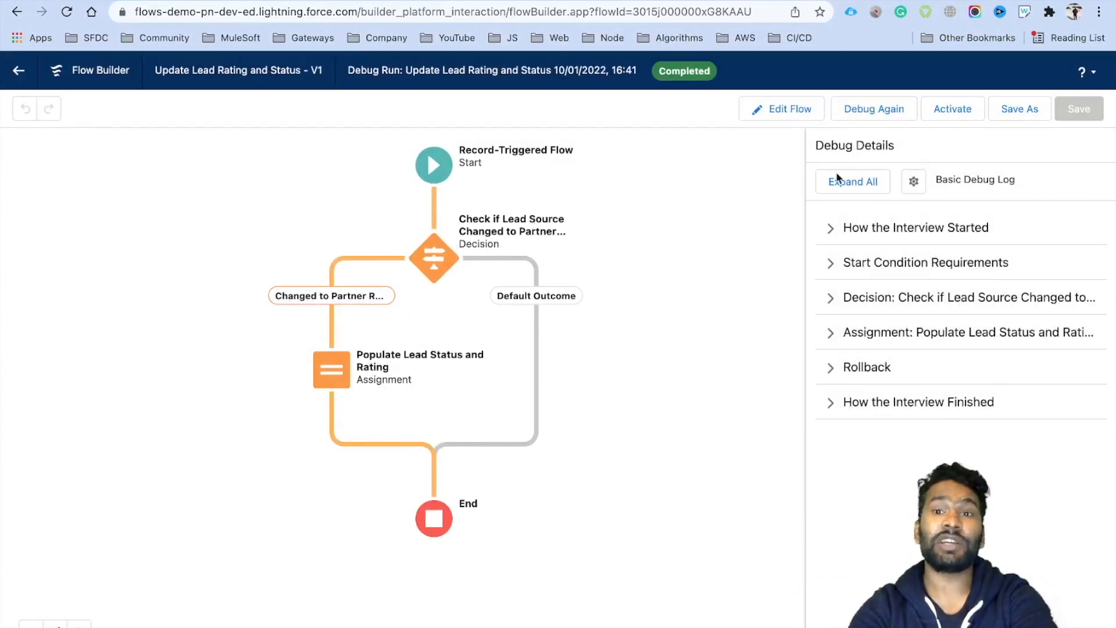
Step: Debug the flow again as if the same lead is updated, keeping its field values, and activate the flow
click(896, 113)
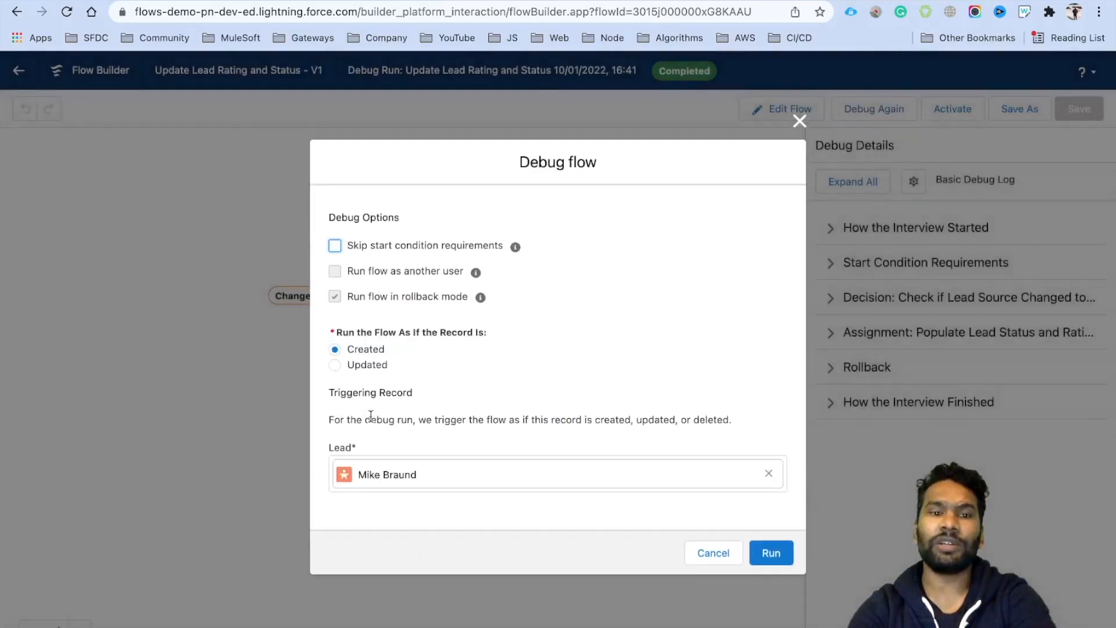
click(335, 365)
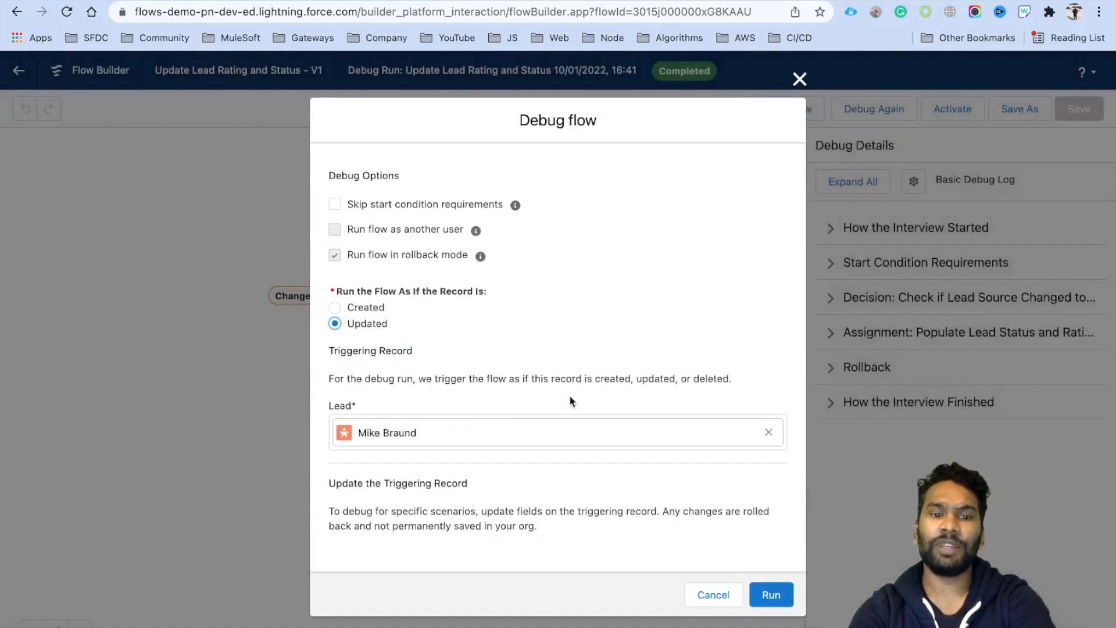
scroll(528, 460, down, 10)
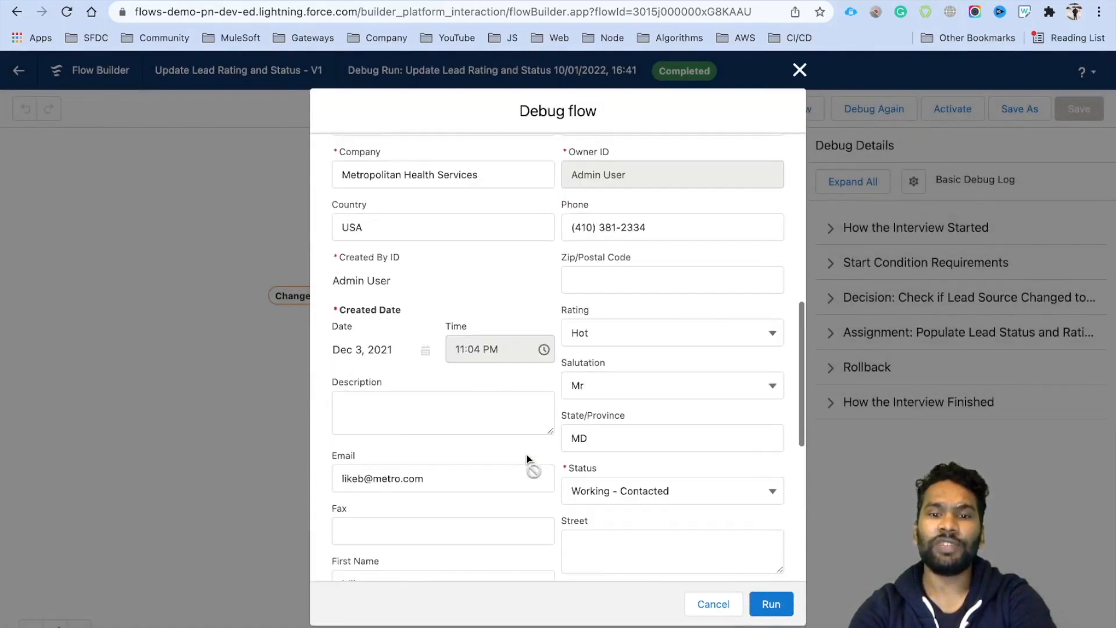
scroll(529, 460, down, 5)
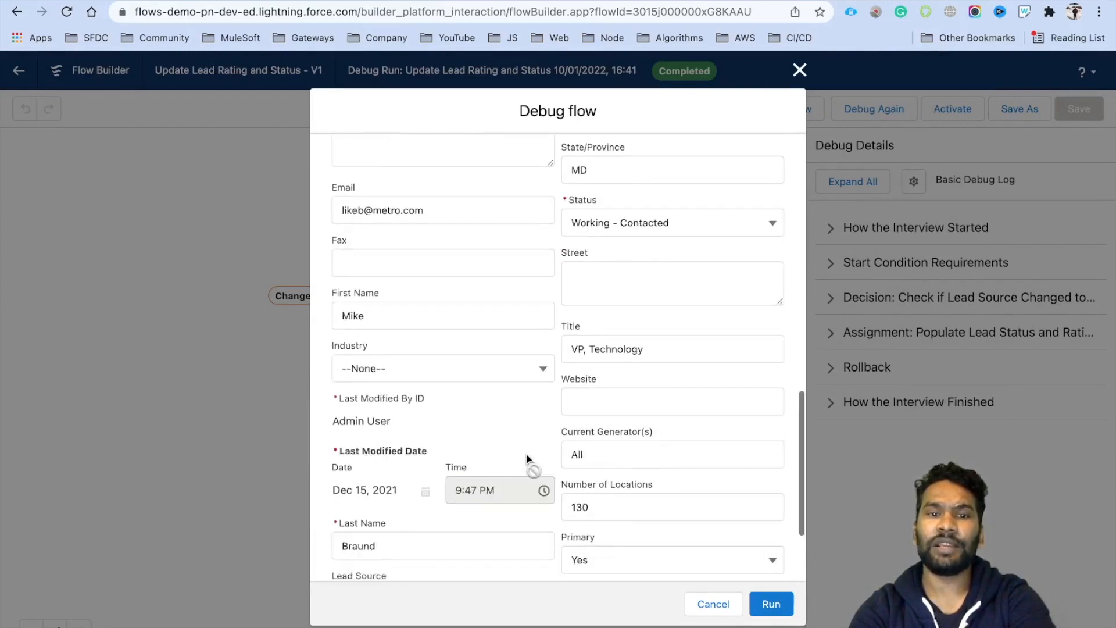
scroll(527, 455, up, 15)
scroll(527, 454, down, 15)
click(753, 605)
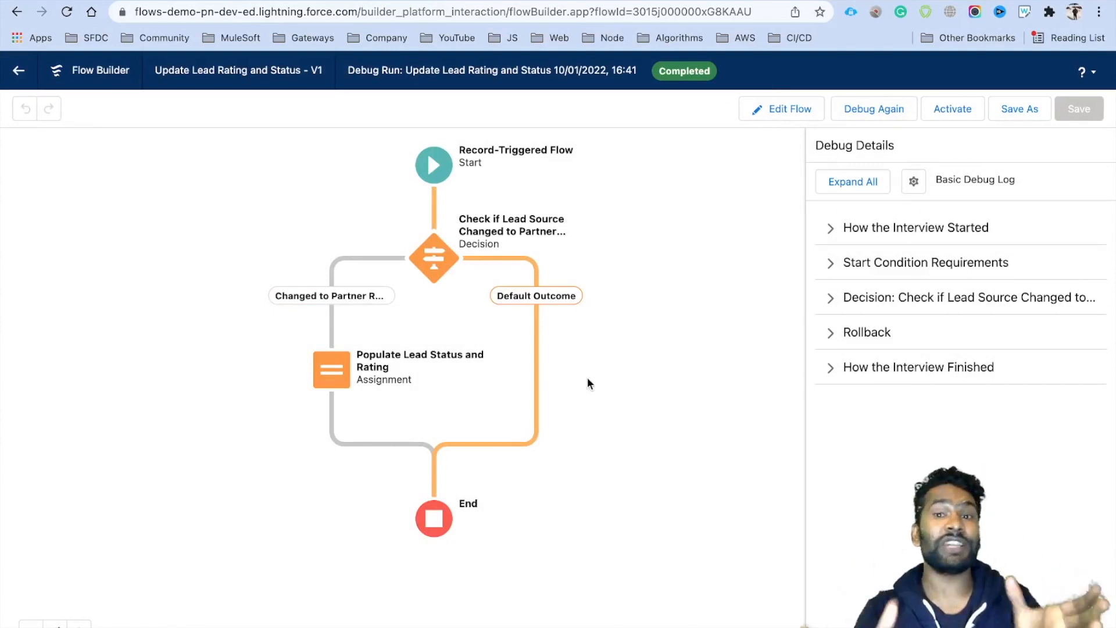
click(948, 113)
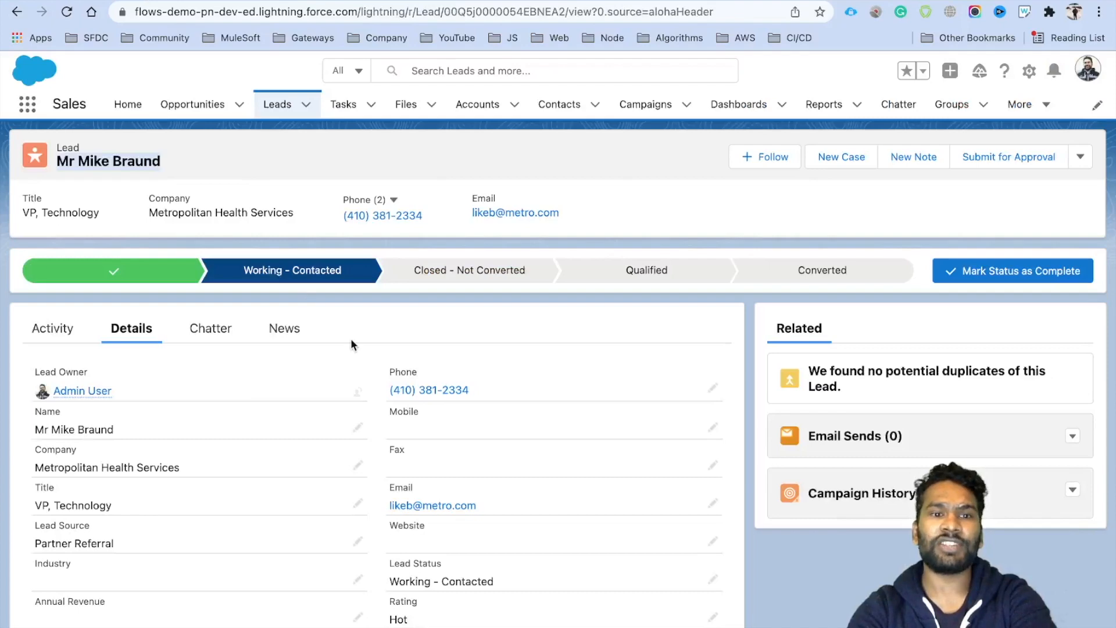
Step: In the Metropolitan Health Services lead record, mark Open - Not Contacted as the current status
scroll(339, 479, down, 1)
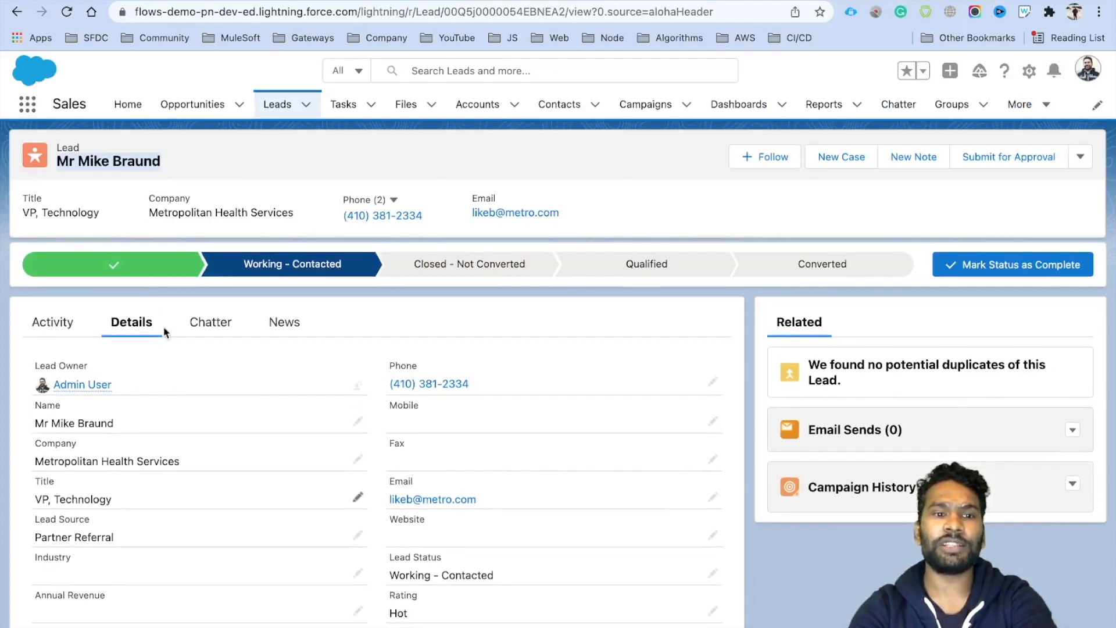
click(132, 276)
click(974, 274)
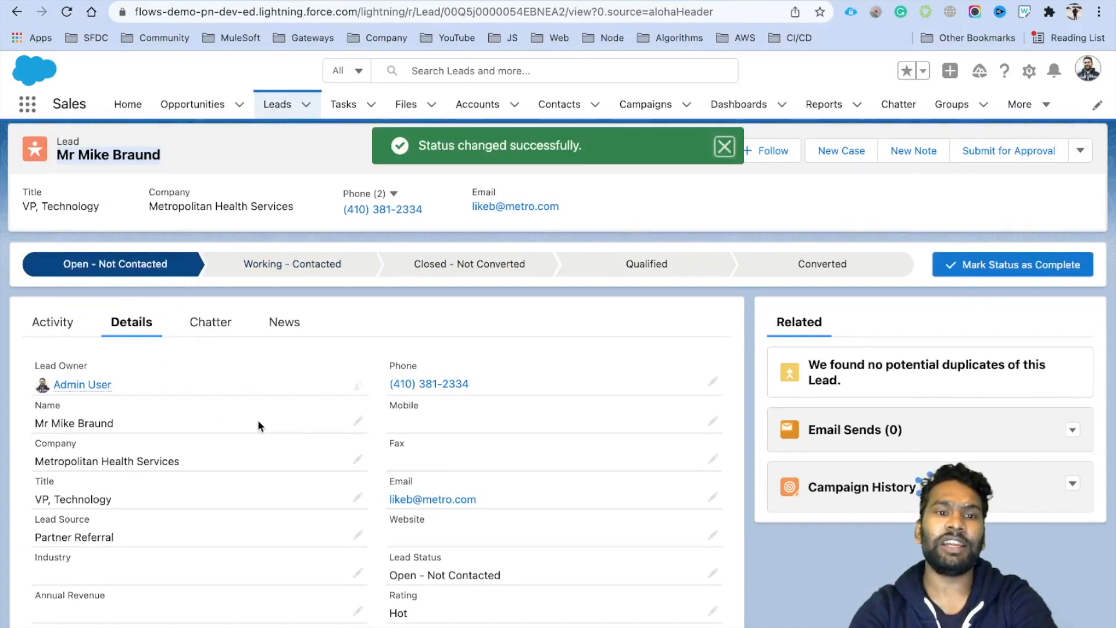
Step: In the Metropolitan Health Services lead, set Lead Source to Web and Rating to Cold, and save the record
scroll(257, 420, down, 7)
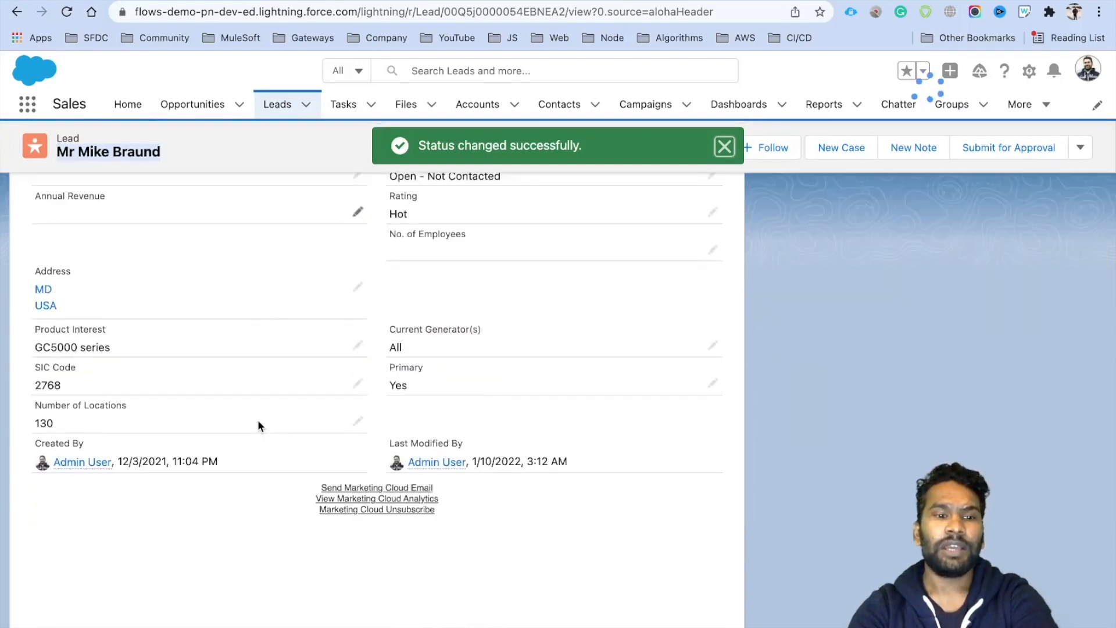
scroll(257, 420, up, 4)
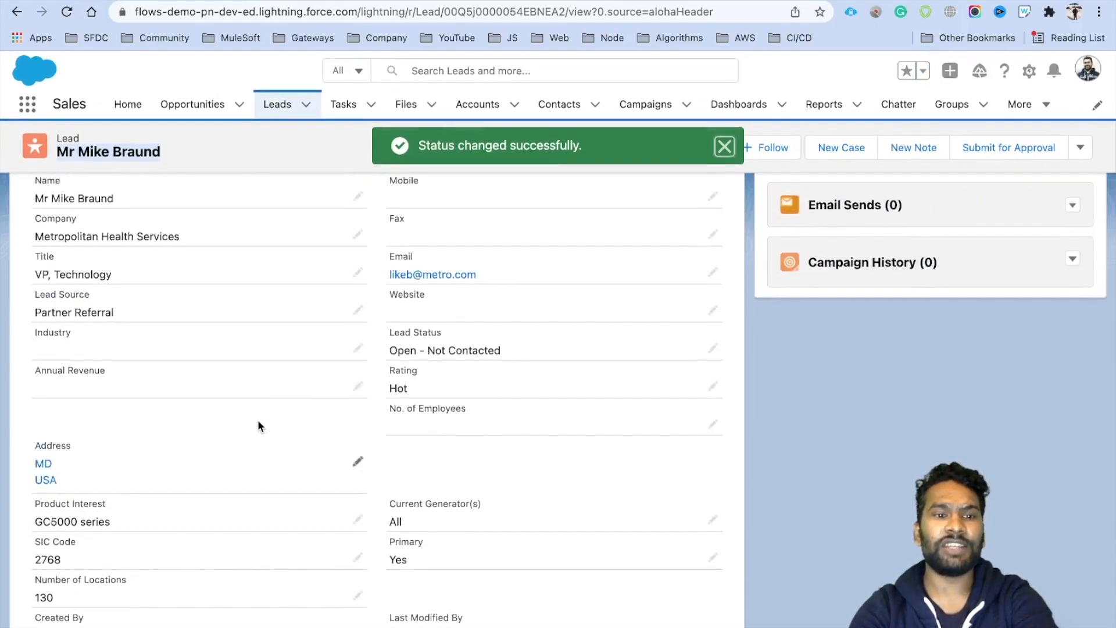
click(358, 311)
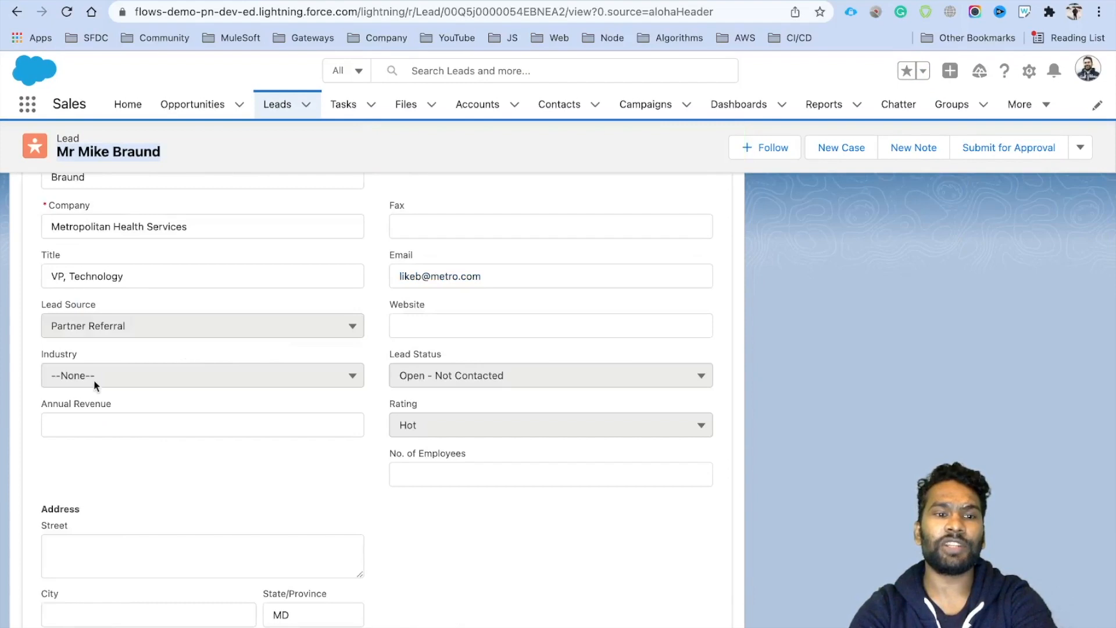
click(137, 325)
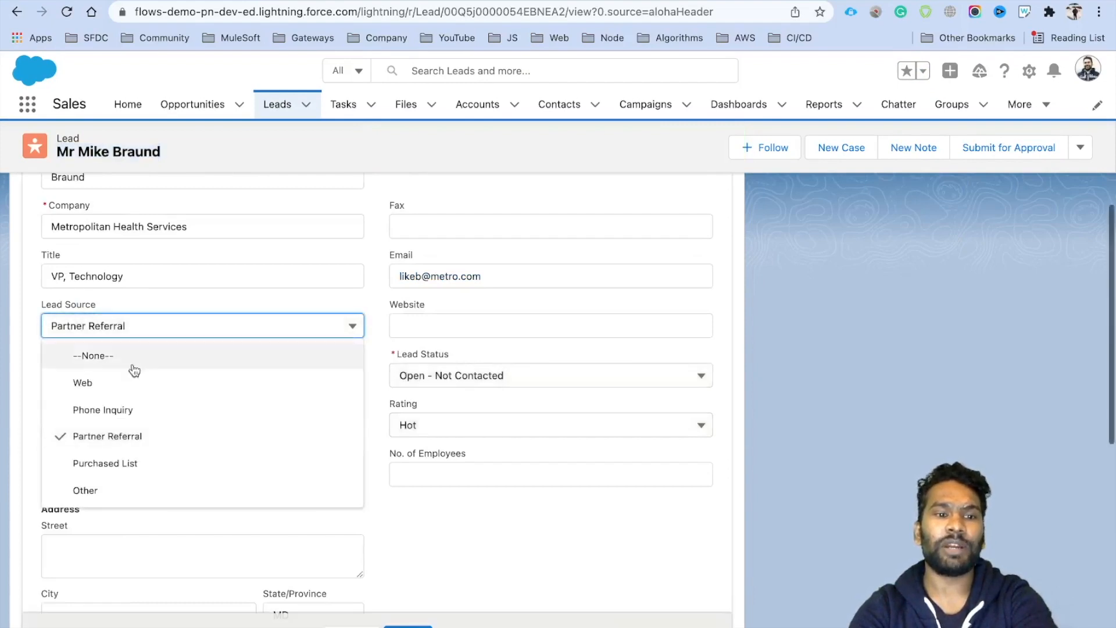
click(121, 392)
click(444, 426)
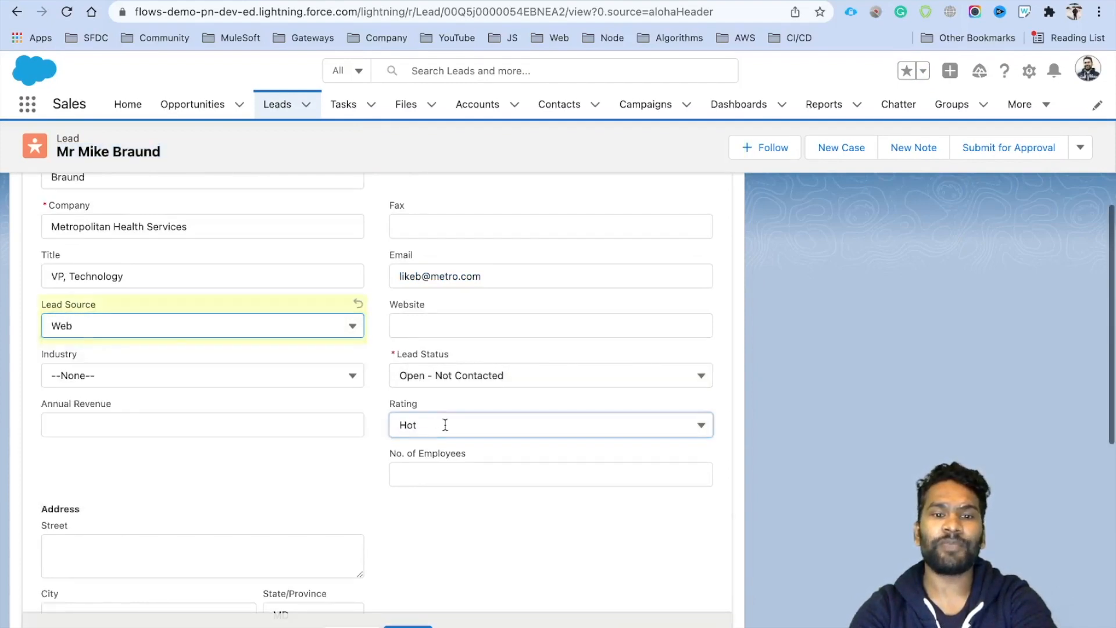
click(455, 535)
click(407, 625)
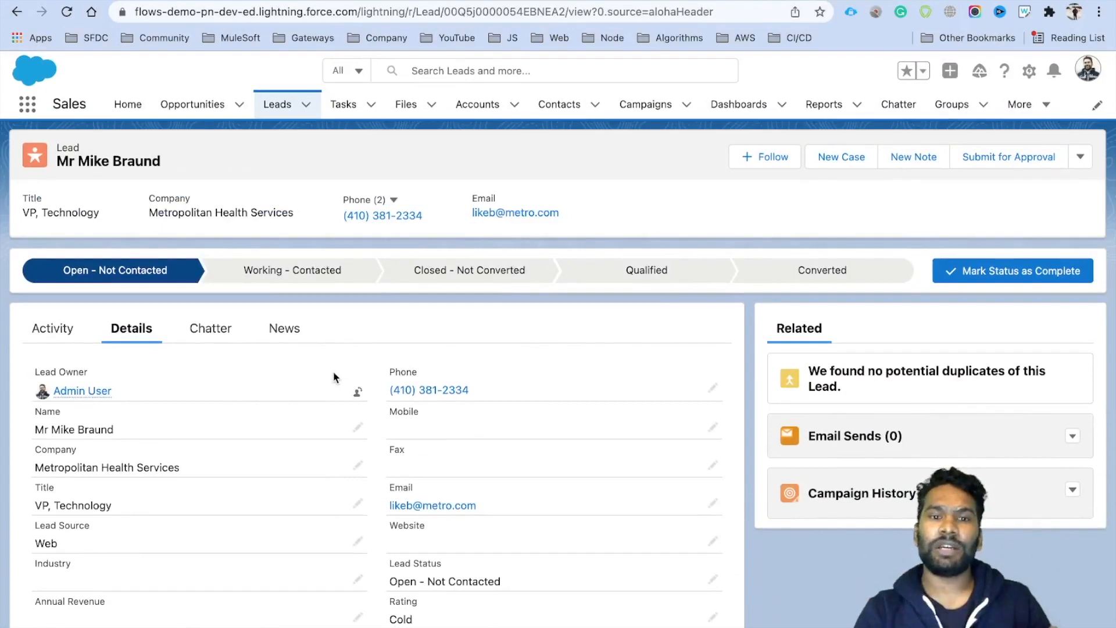
Step: Change the same lead's Lead Source to Partner Referral and save it to test the flow on update
scroll(327, 382, down, 3)
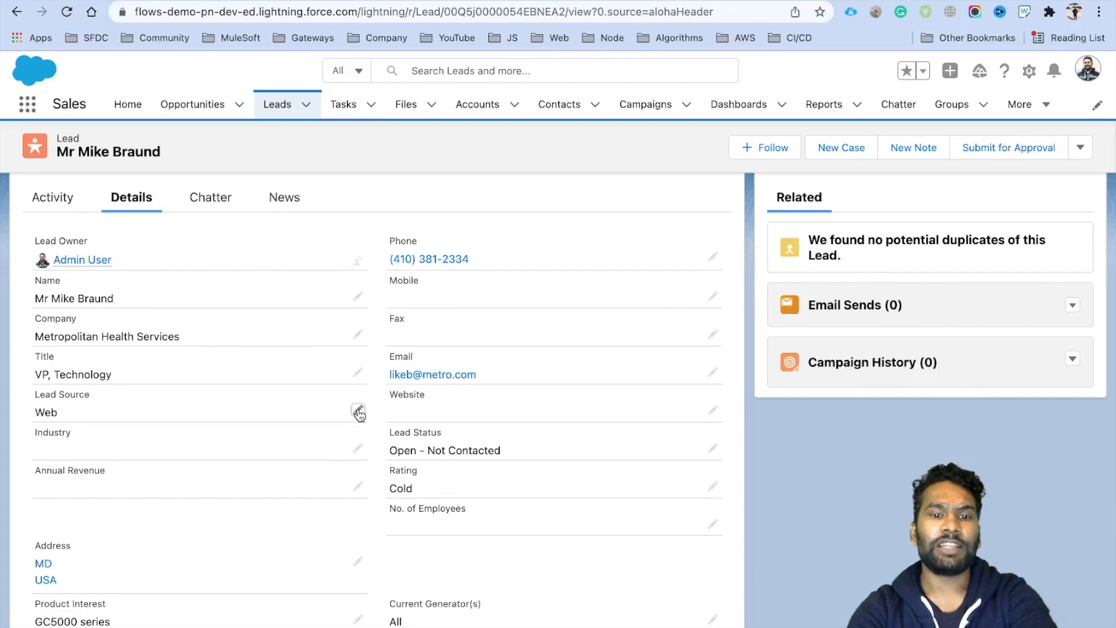
click(357, 412)
click(118, 432)
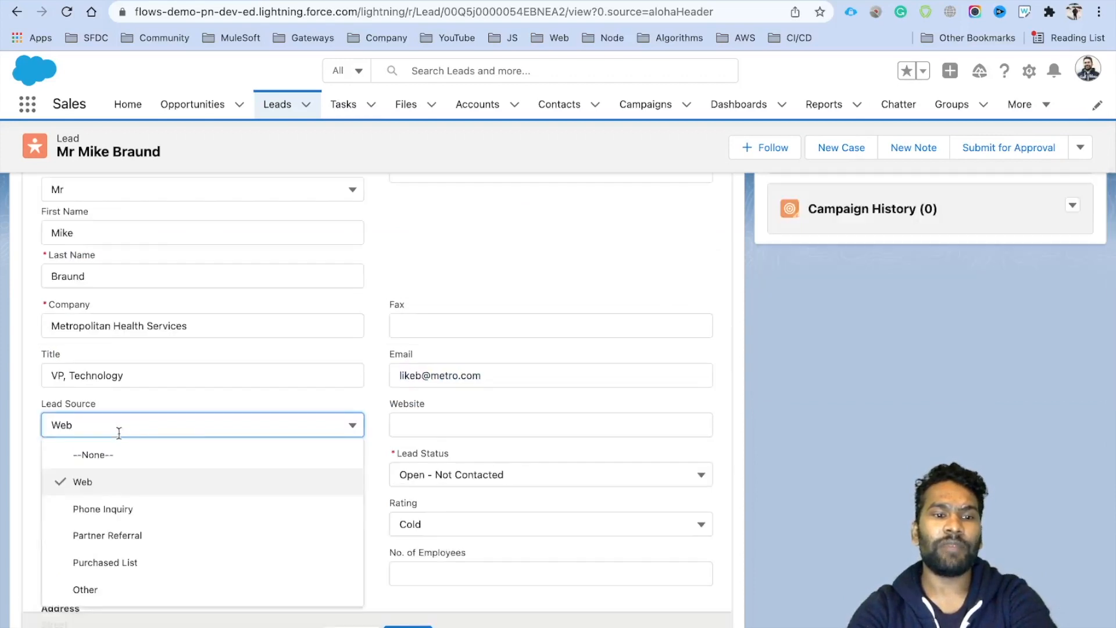
click(112, 537)
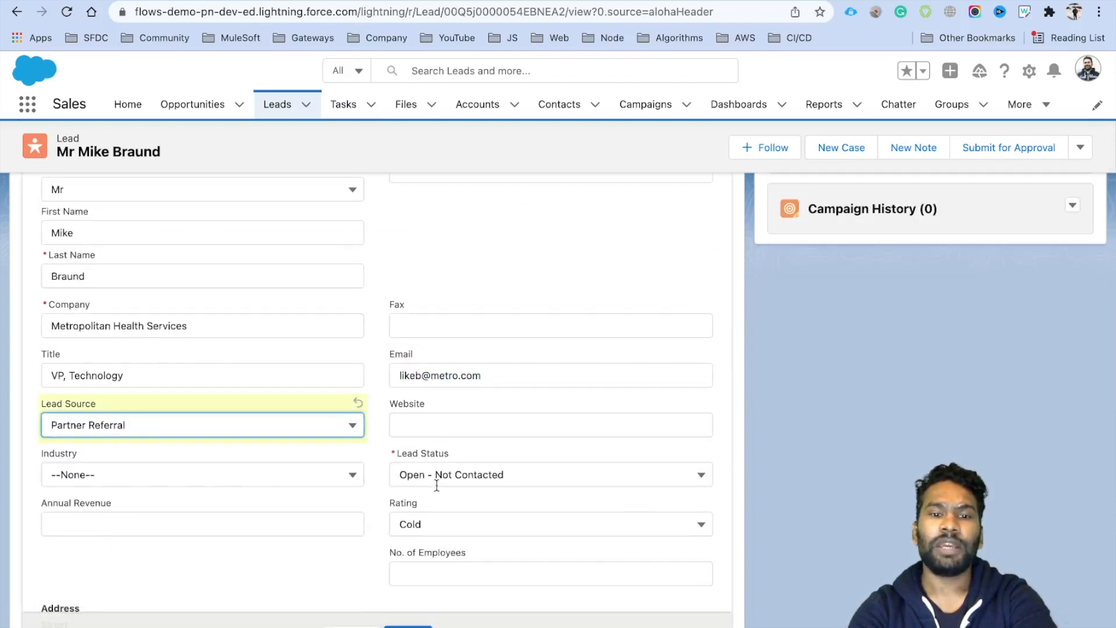
click(408, 626)
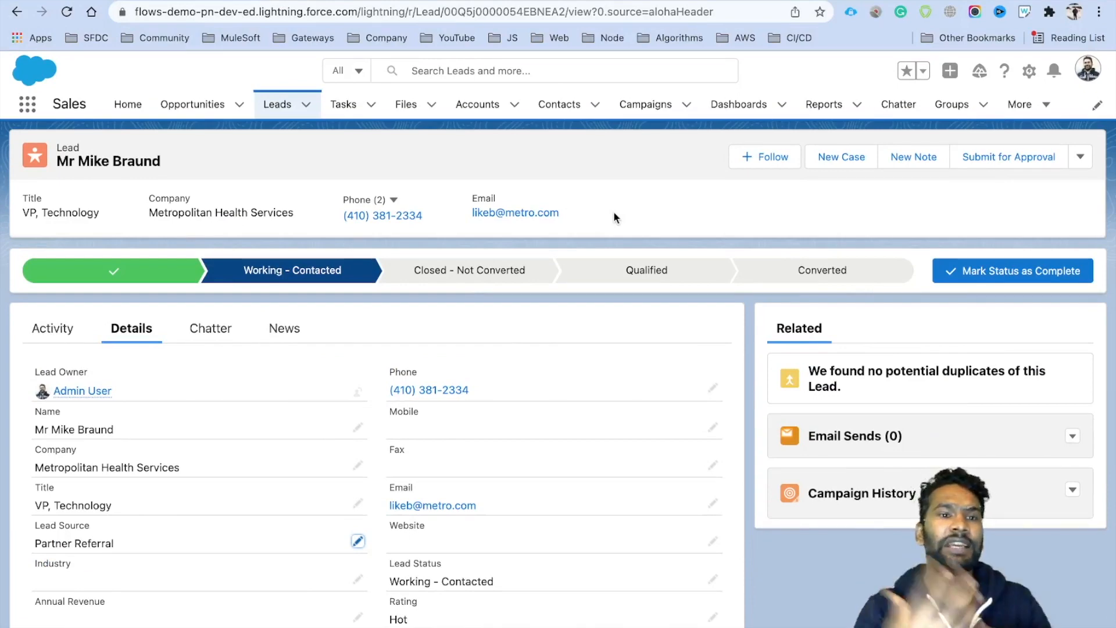
Step: Clone the Metropolitan Health Services lead and append Cloned to the last name of the copy
click(1081, 158)
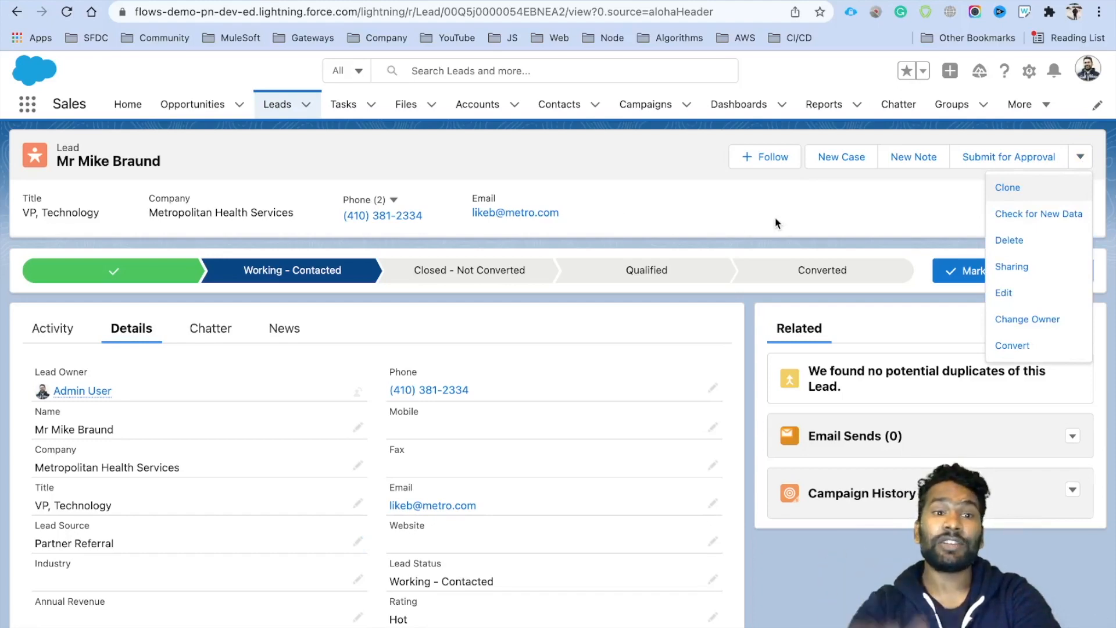
click(1010, 186)
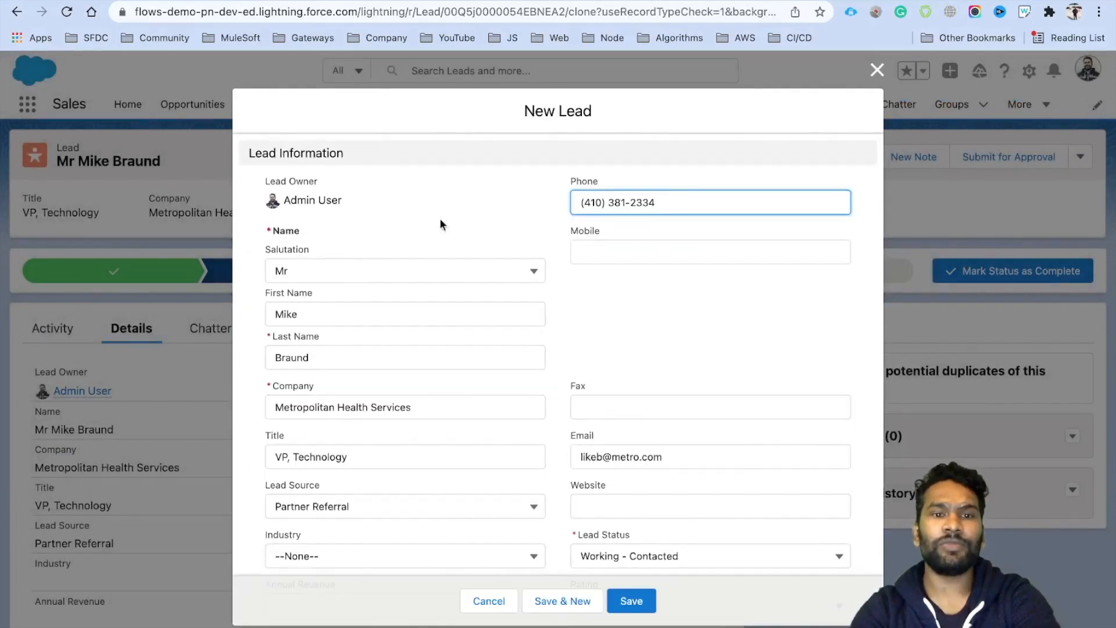
click(336, 357)
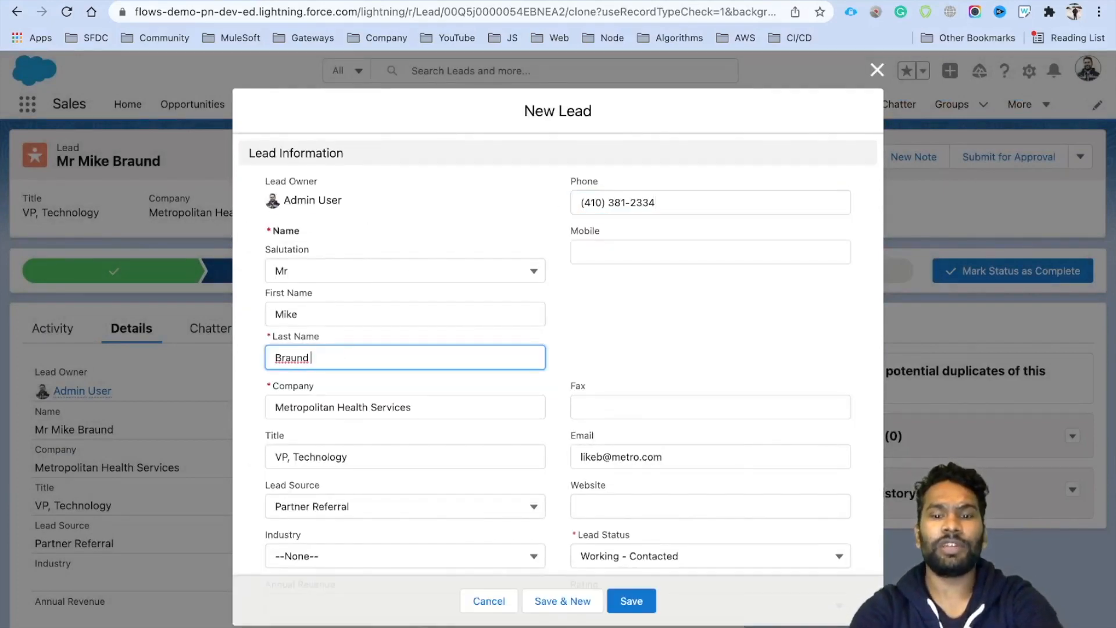
click(629, 330)
Step: Set the clone's Lead Status to Open - Not Contacted and Rating to Warm, save it, and check the new record's details
scroll(629, 331, down, 4)
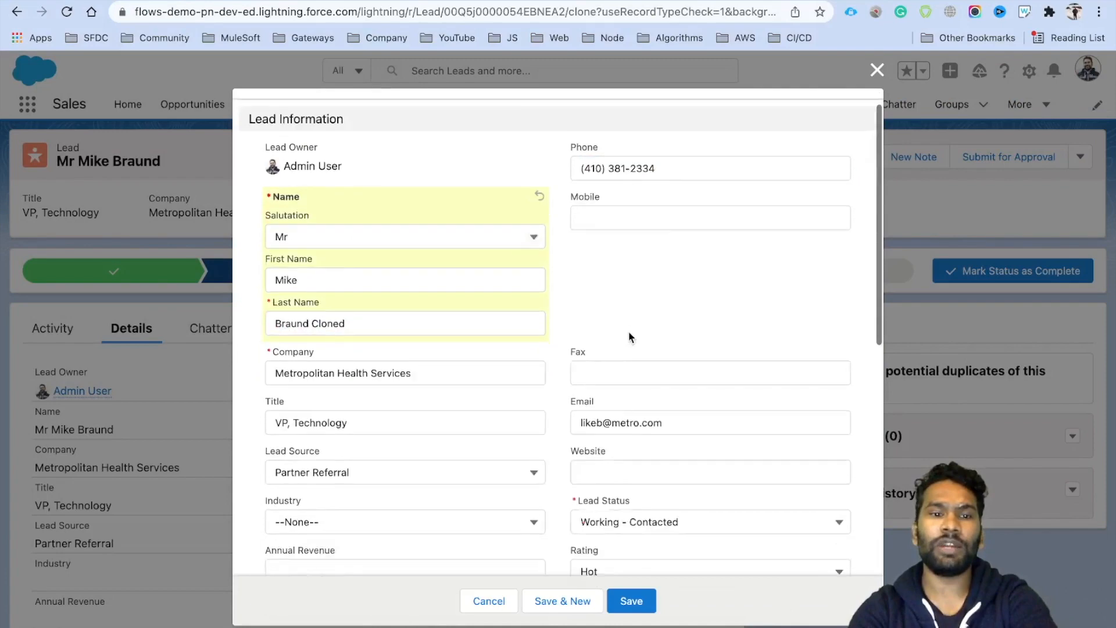
click(629, 331)
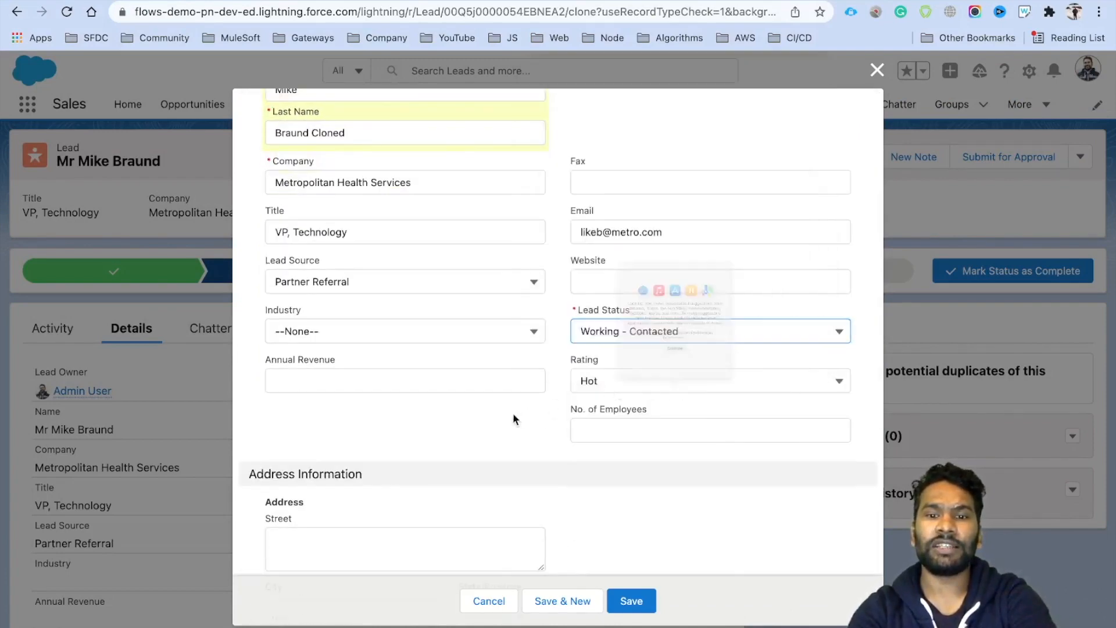
click(643, 331)
click(652, 387)
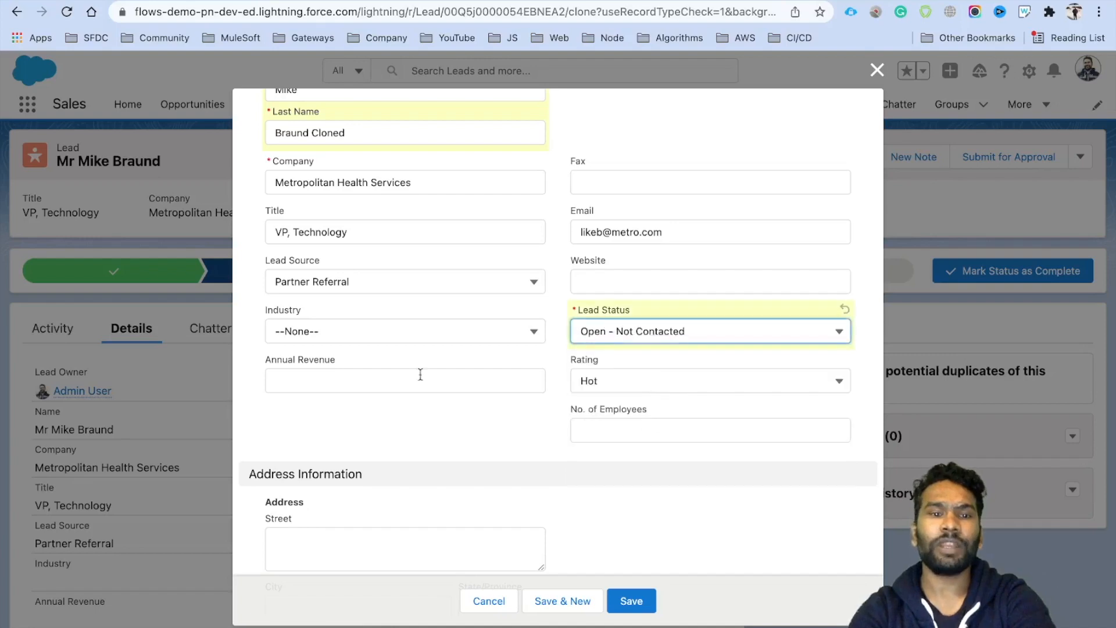
click(338, 287)
click(345, 392)
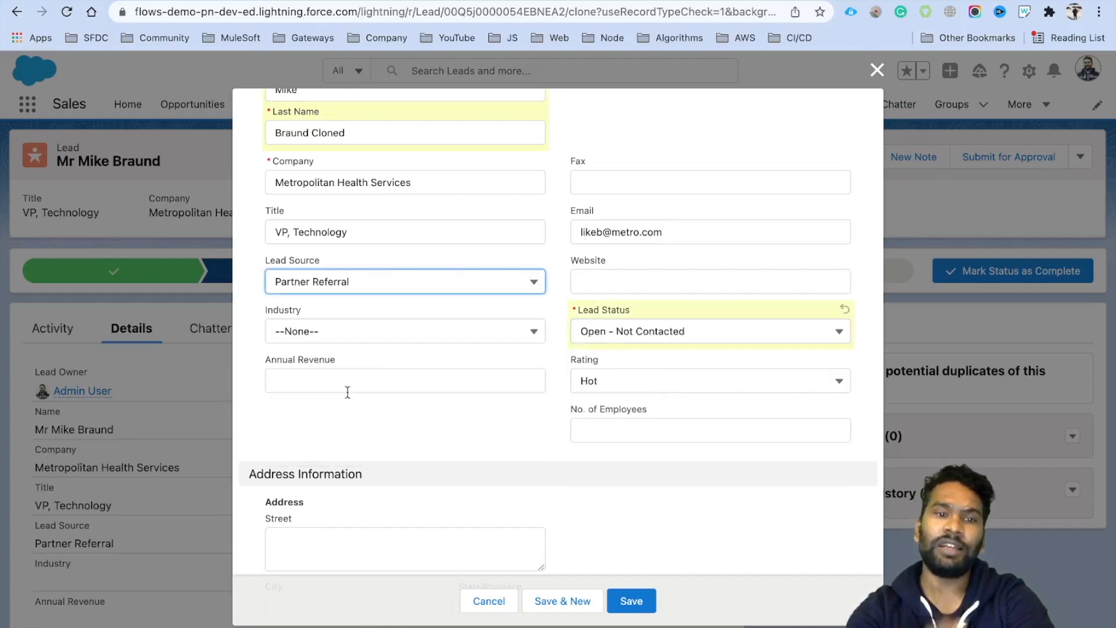
click(616, 378)
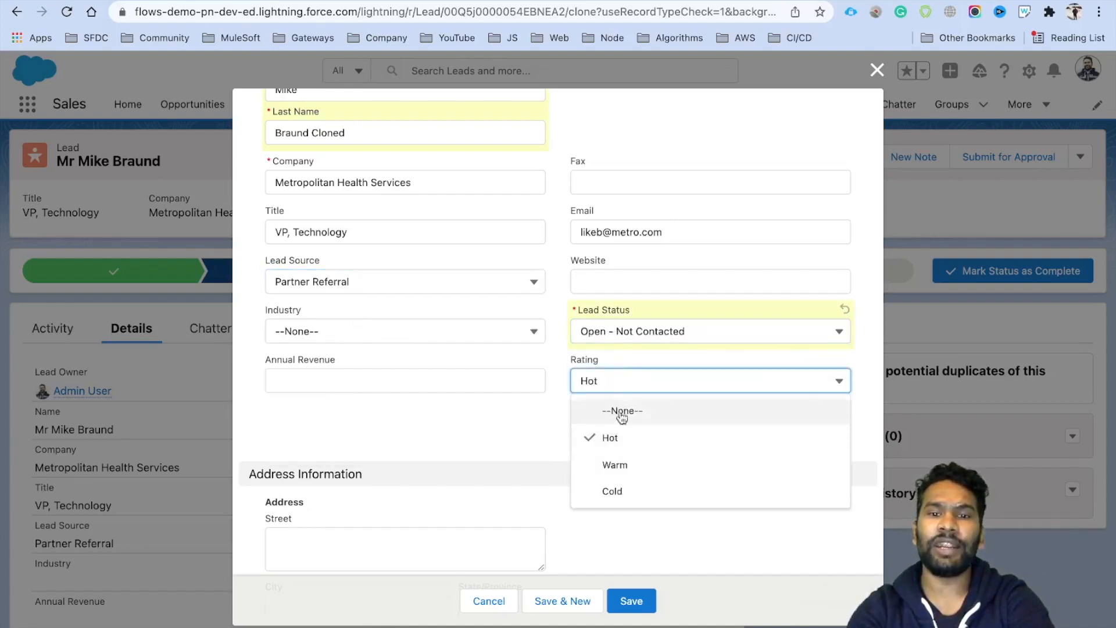
click(629, 466)
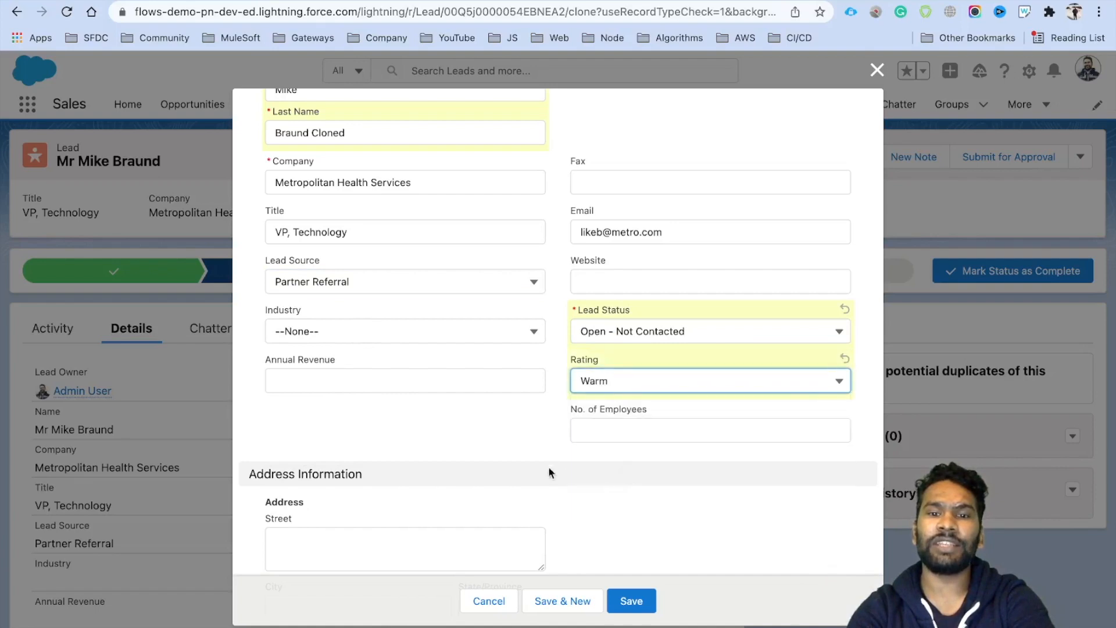
click(631, 601)
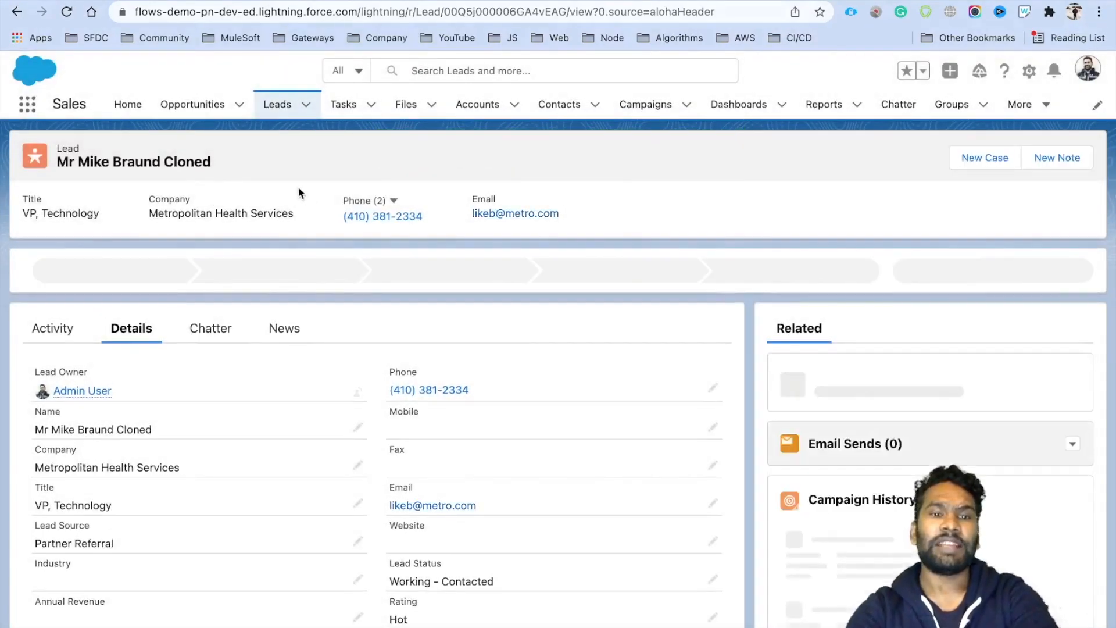
scroll(320, 465, down, 3)
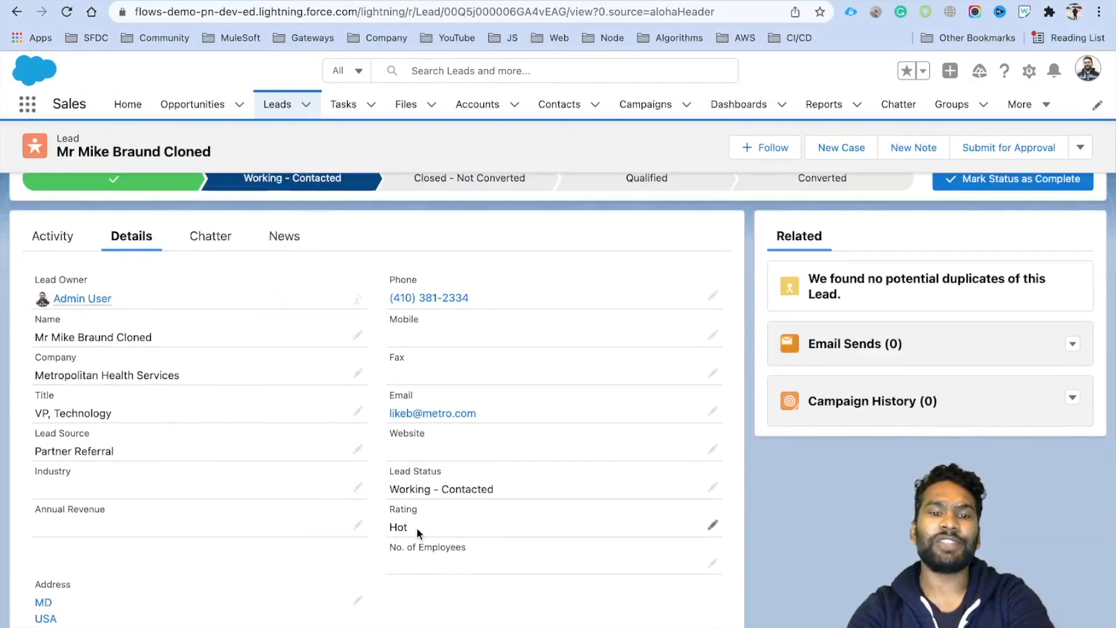
scroll(417, 528, up, 3)
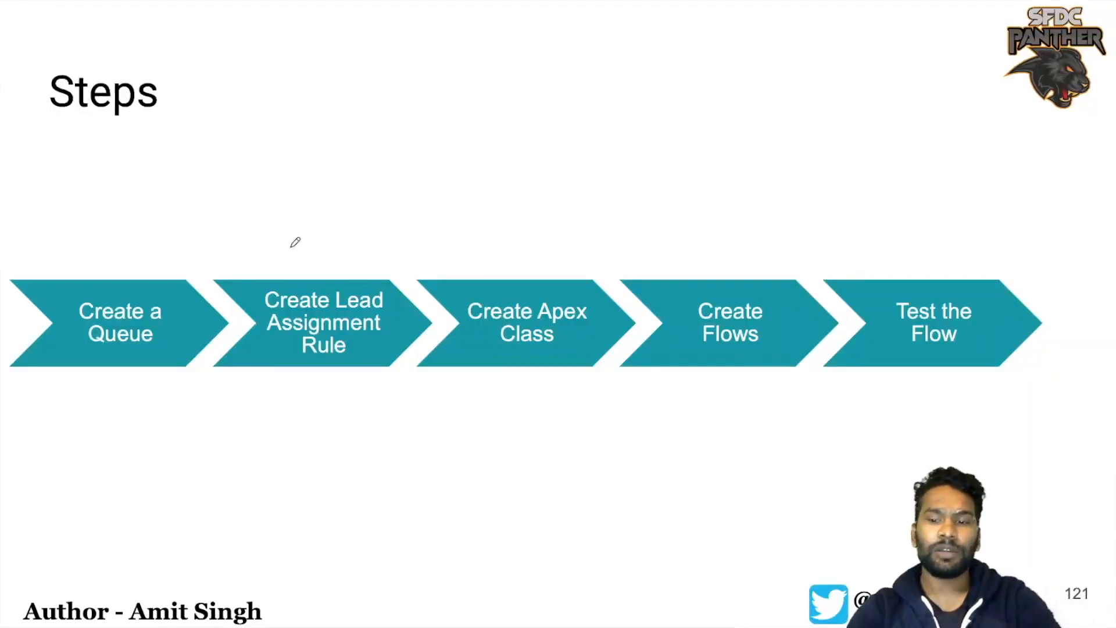
key(Right)
key(Right)
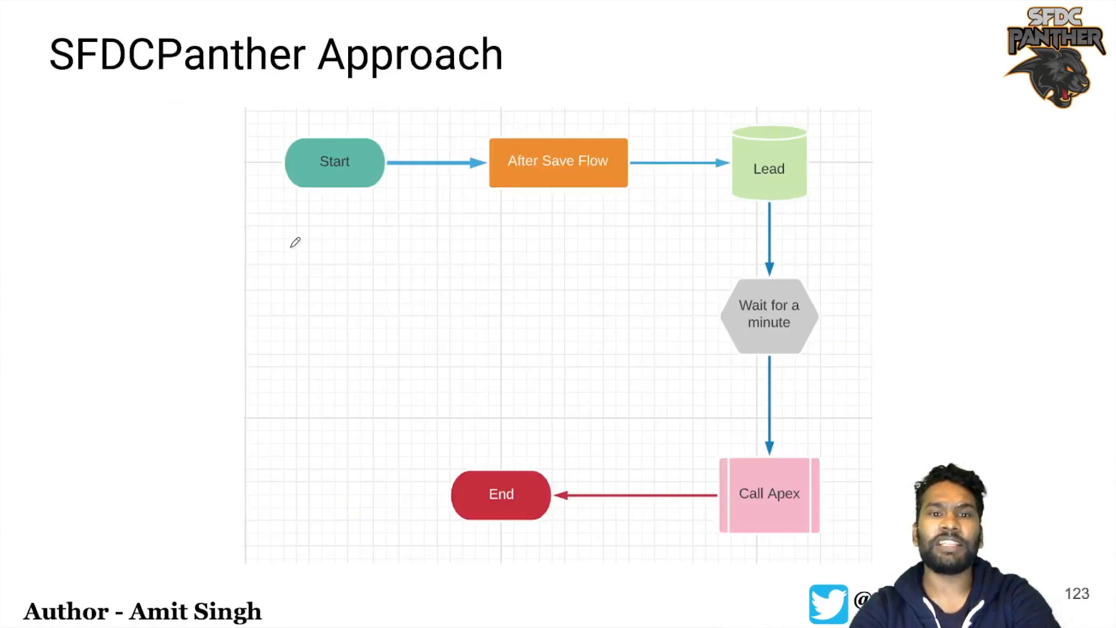
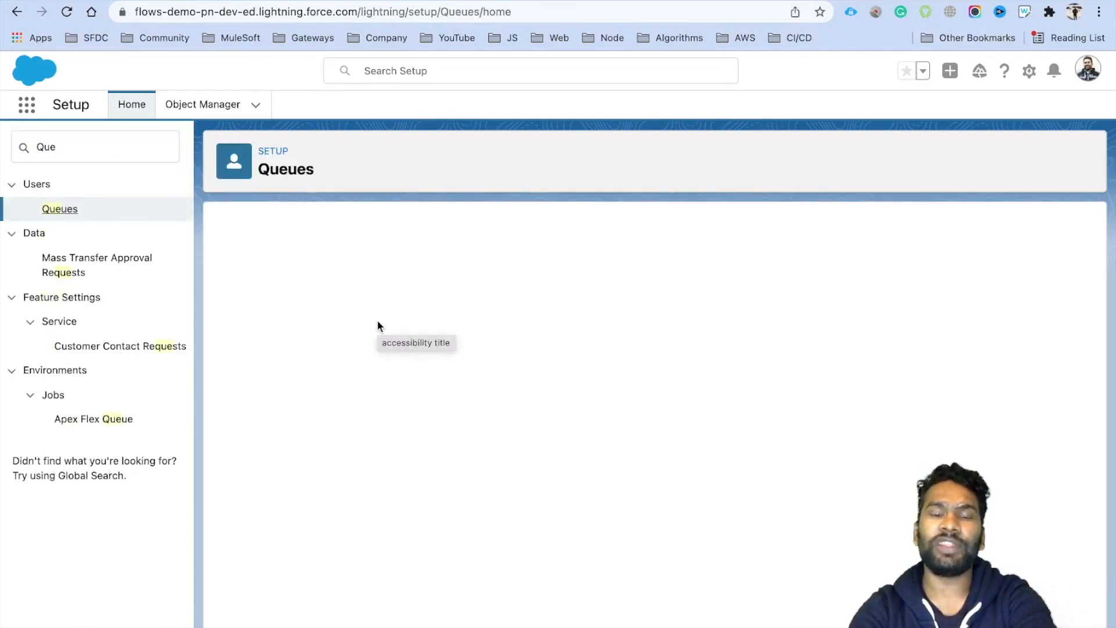
Step: Start a new queue in Setup with the label Partner Queue and the queue name Partner_Queue
click(655, 343)
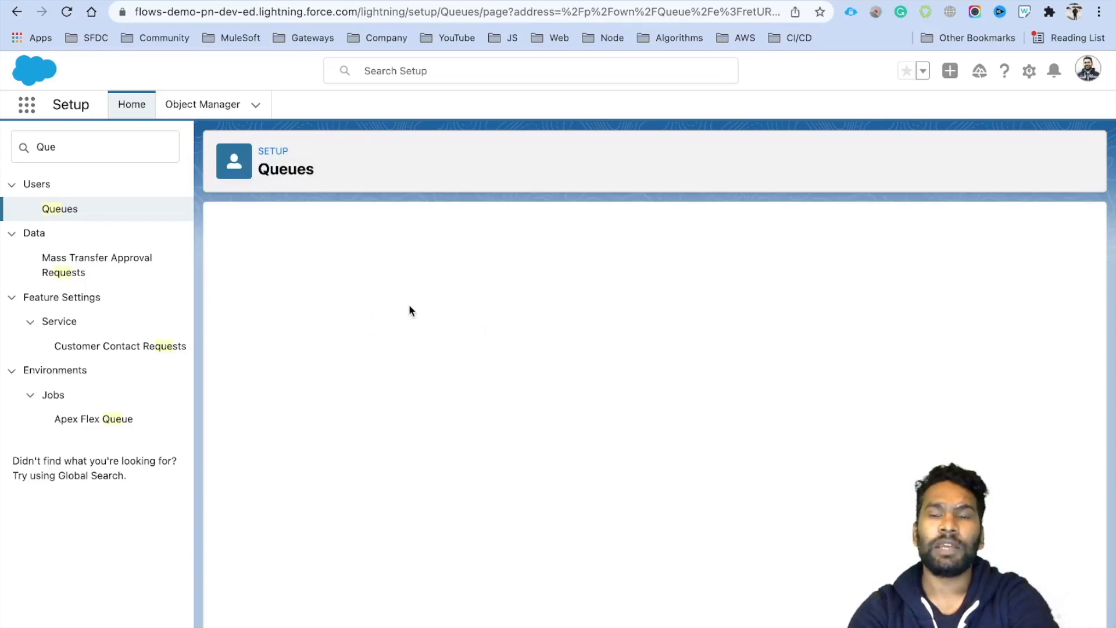
click(422, 347)
text(Partner Queue)
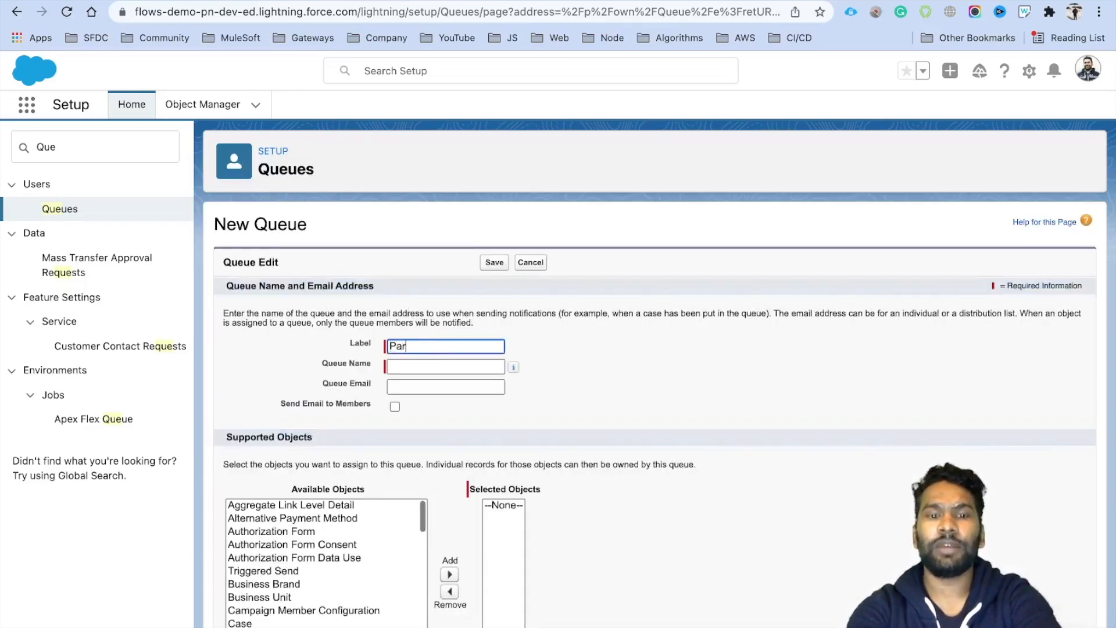
key(Tab)
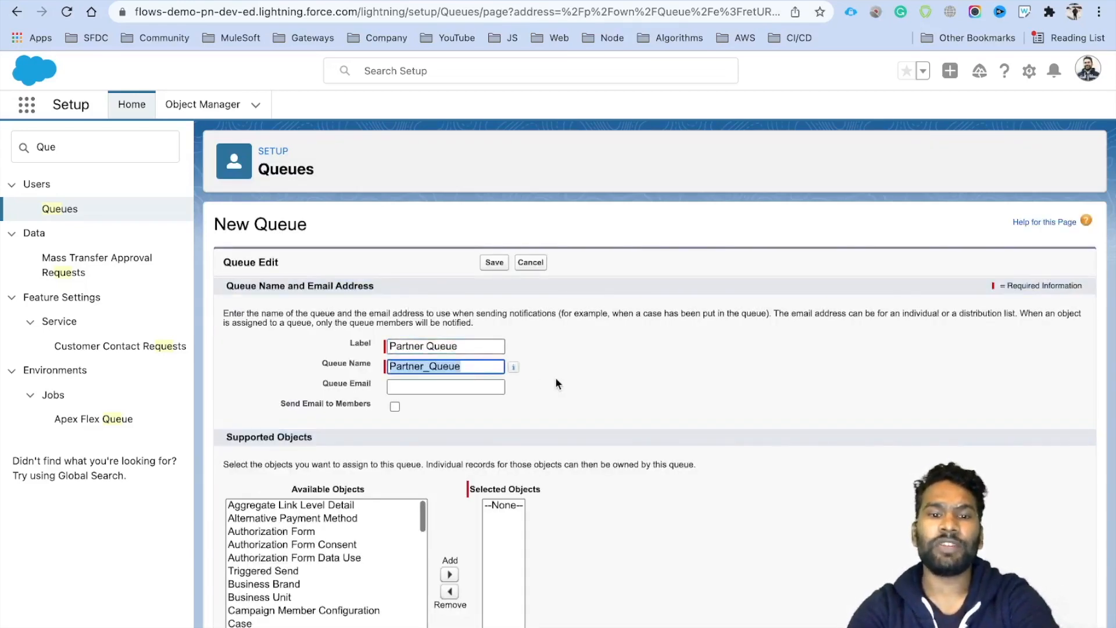
Step: Find the Lead object among the available objects and add it to the queue's supported objects
scroll(556, 377, down, 3)
scroll(334, 471, down, 3)
scroll(334, 471, down, 3)
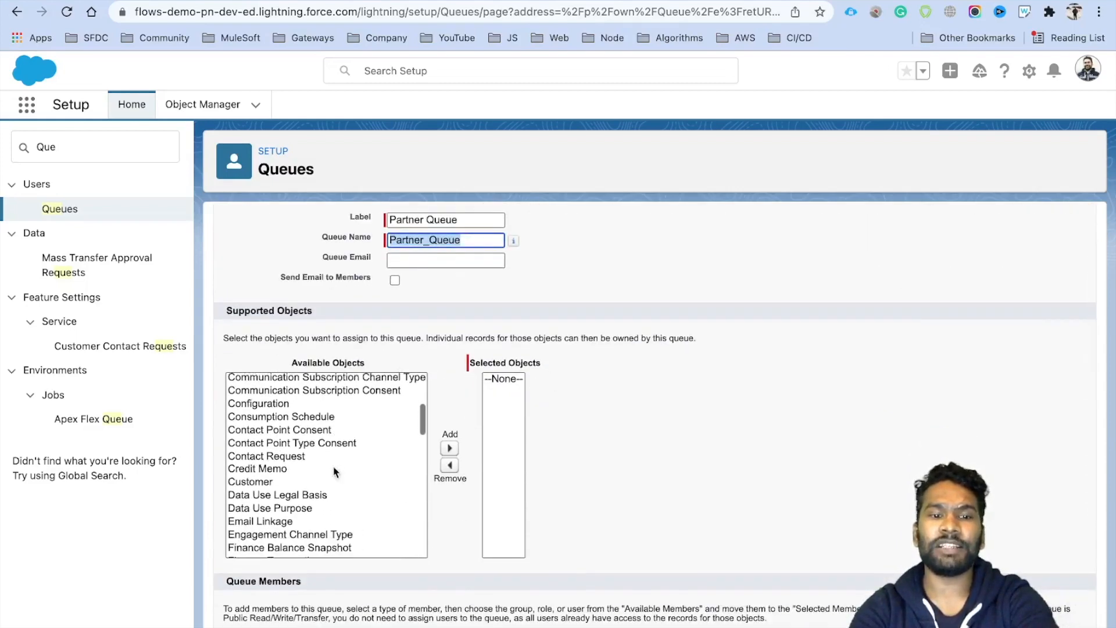
key(super+f)
text(Lead)
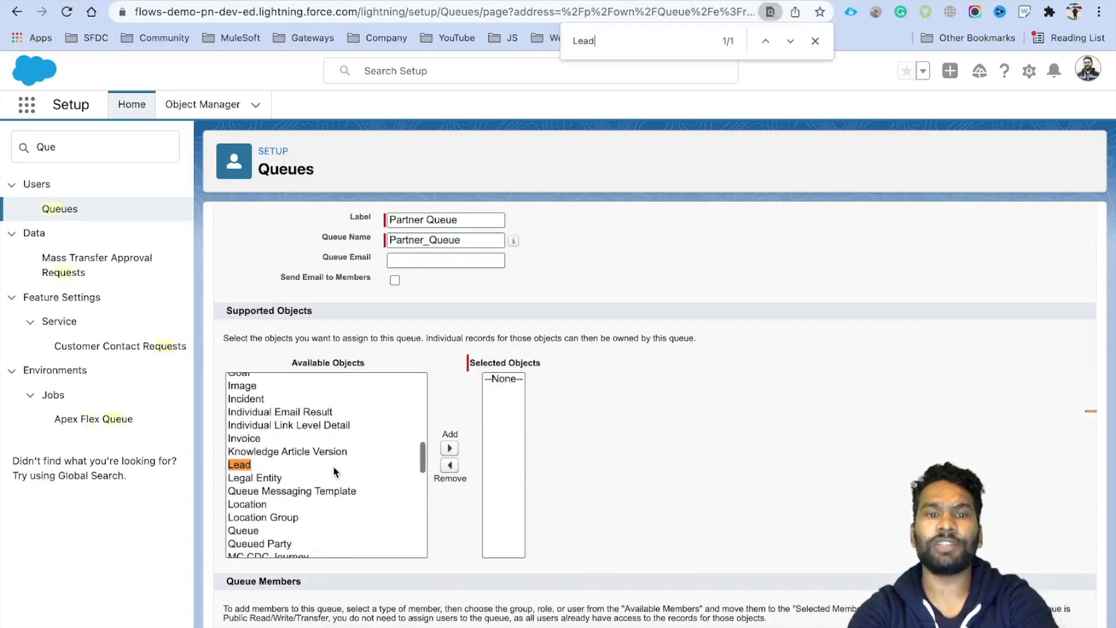
click(246, 465)
click(449, 449)
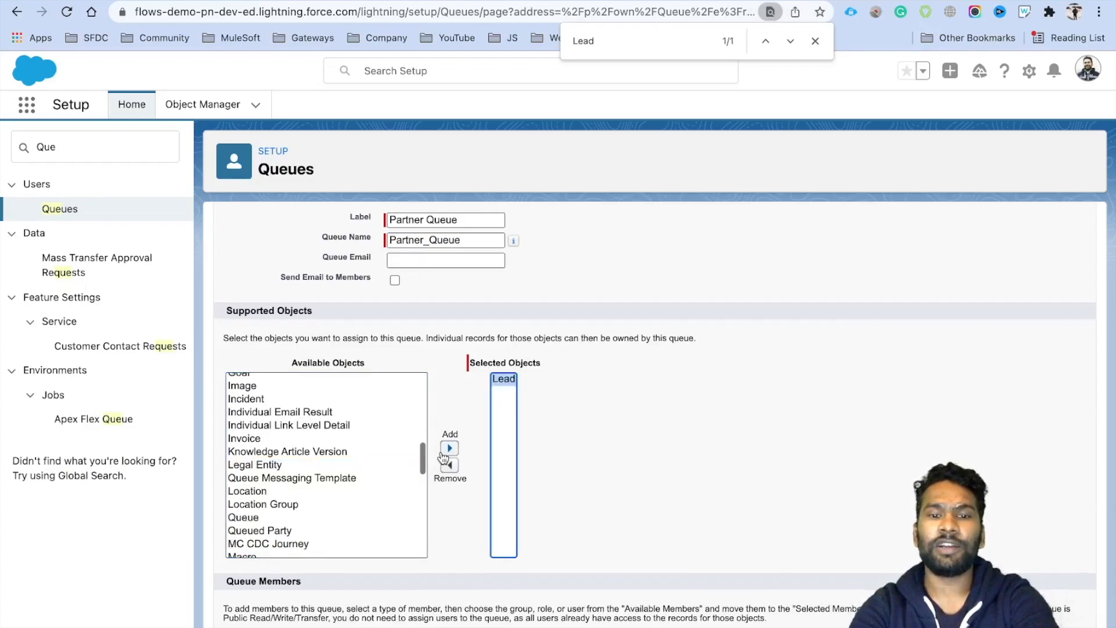
Step: Add Admin User and Security User as members of Partner Queue and save the queue
scroll(445, 459, down, 4)
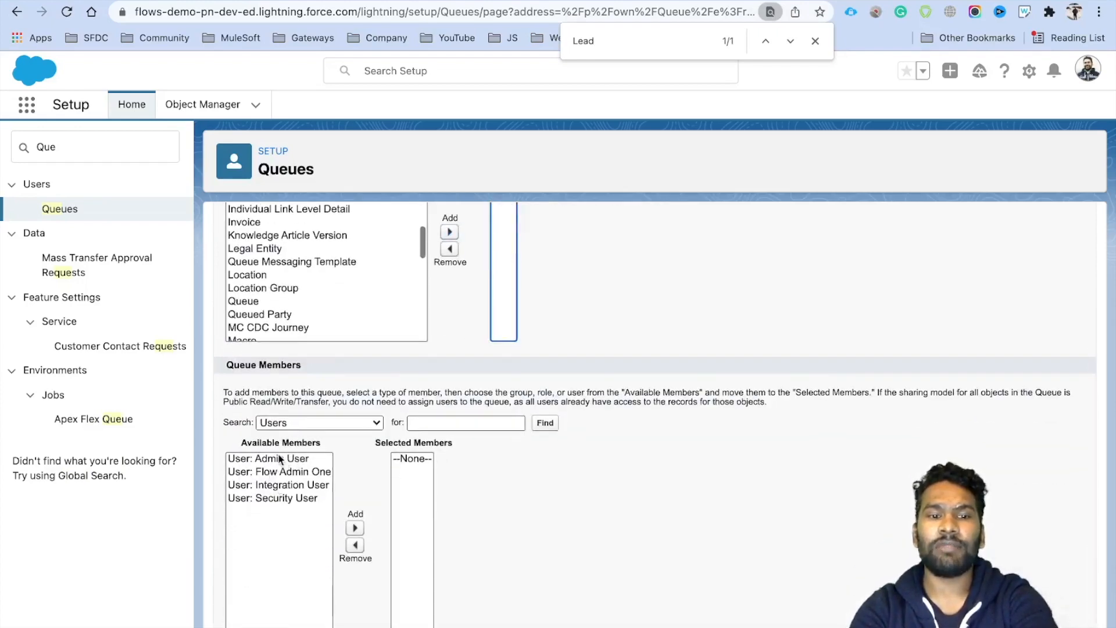
click(282, 459)
click(355, 528)
click(288, 485)
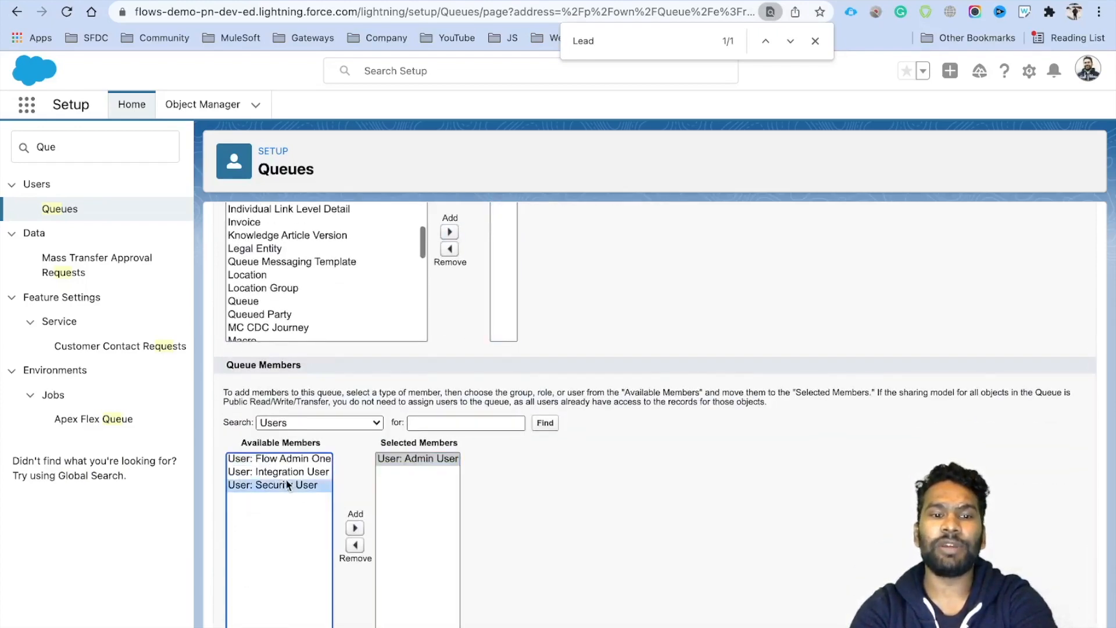
click(355, 528)
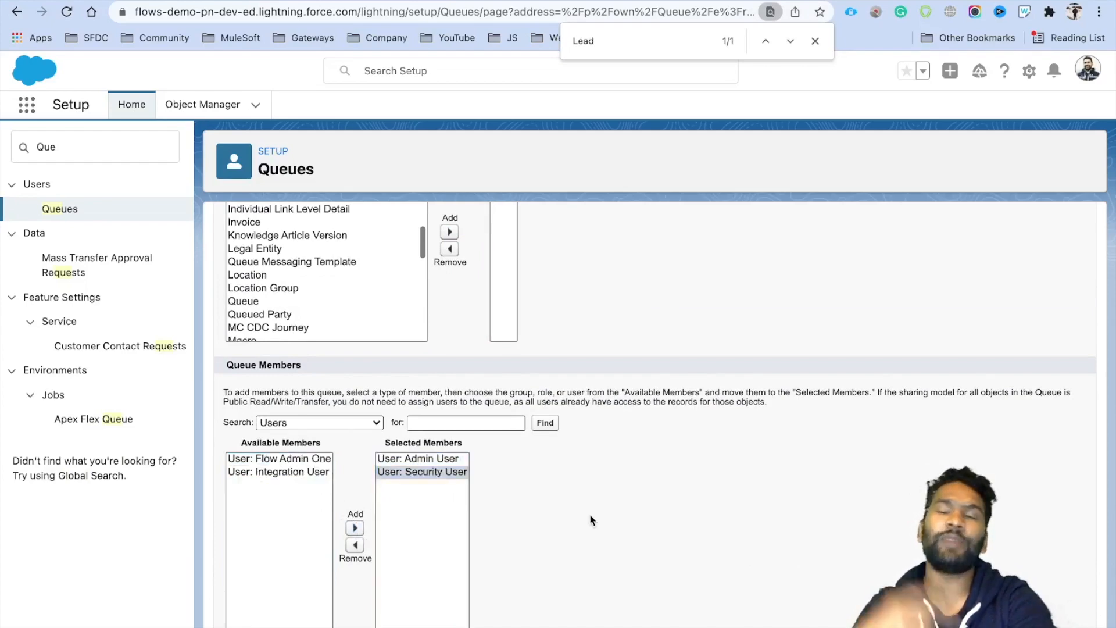
scroll(591, 519, down, 1)
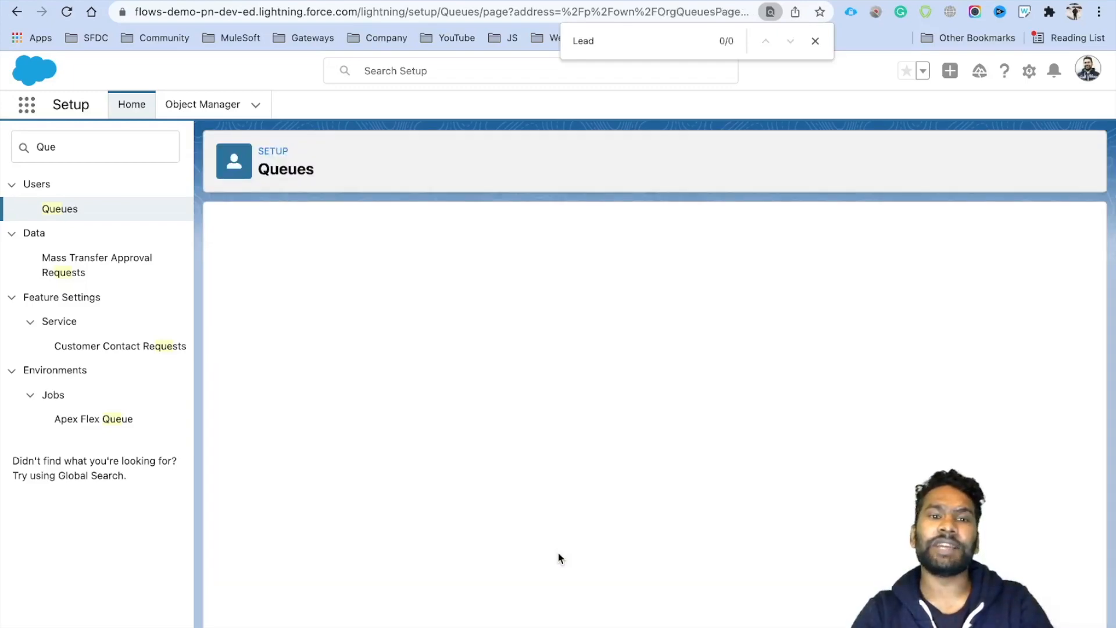
key(Return)
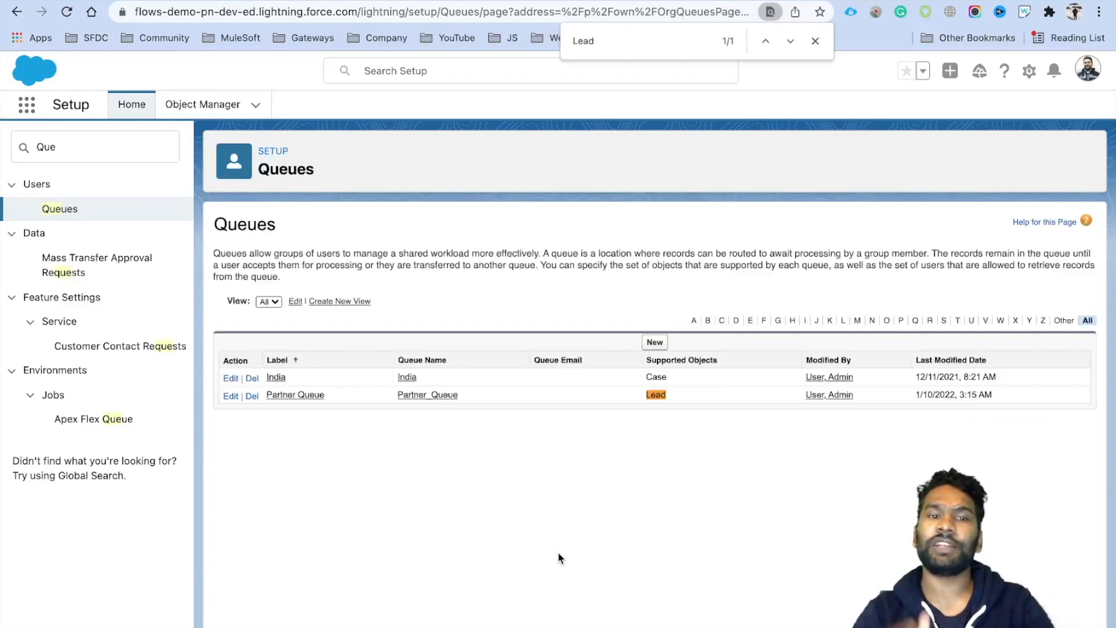
Step: Find Lead Assignment Rules in Setup and start a new lead assignment rule
double_click(99, 147)
text(Lead Ass)
click(92, 238)
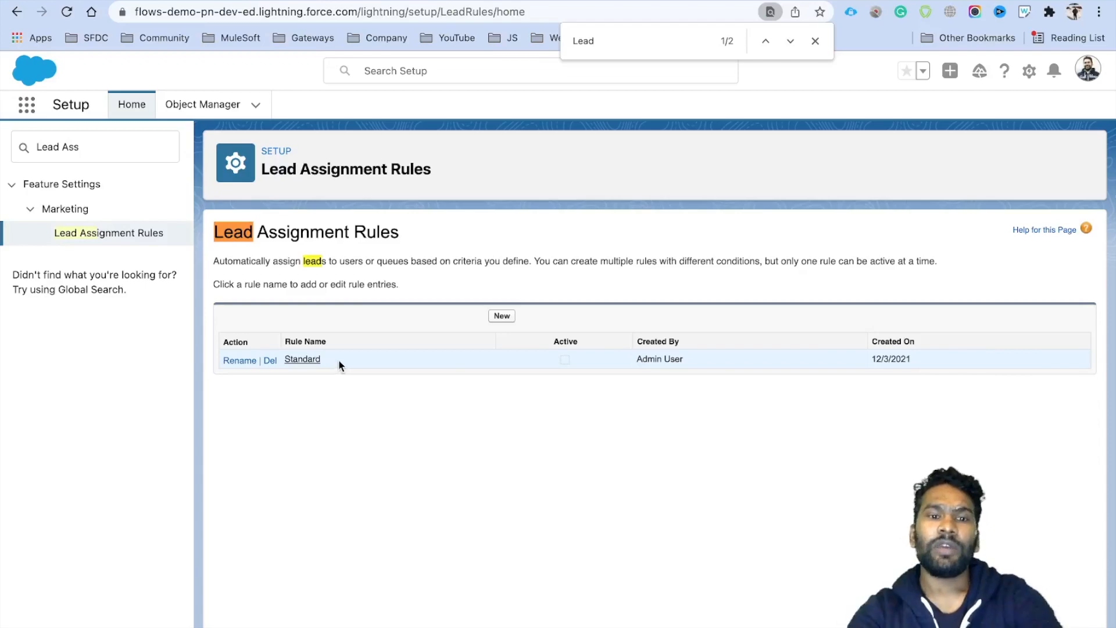
click(500, 315)
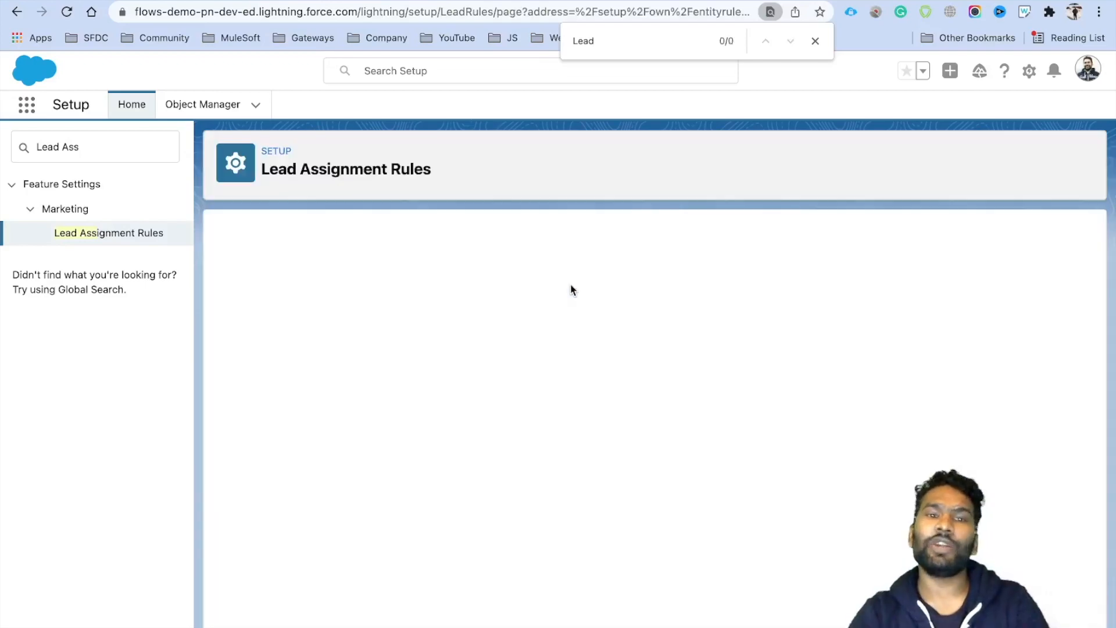
key(Return)
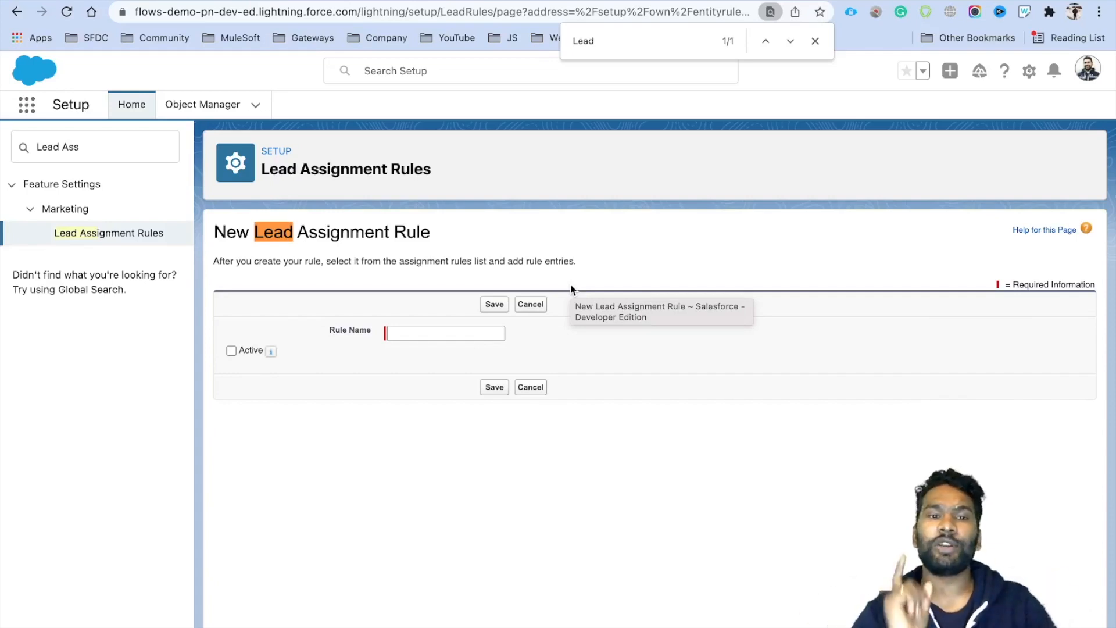
Step: Name the new rule Lead Assignment Rule, make it active and save it
drag(431, 233, 272, 229)
click(418, 343)
click(409, 333)
text(Lead Assignment Rule)
click(390, 306)
click(231, 350)
click(493, 305)
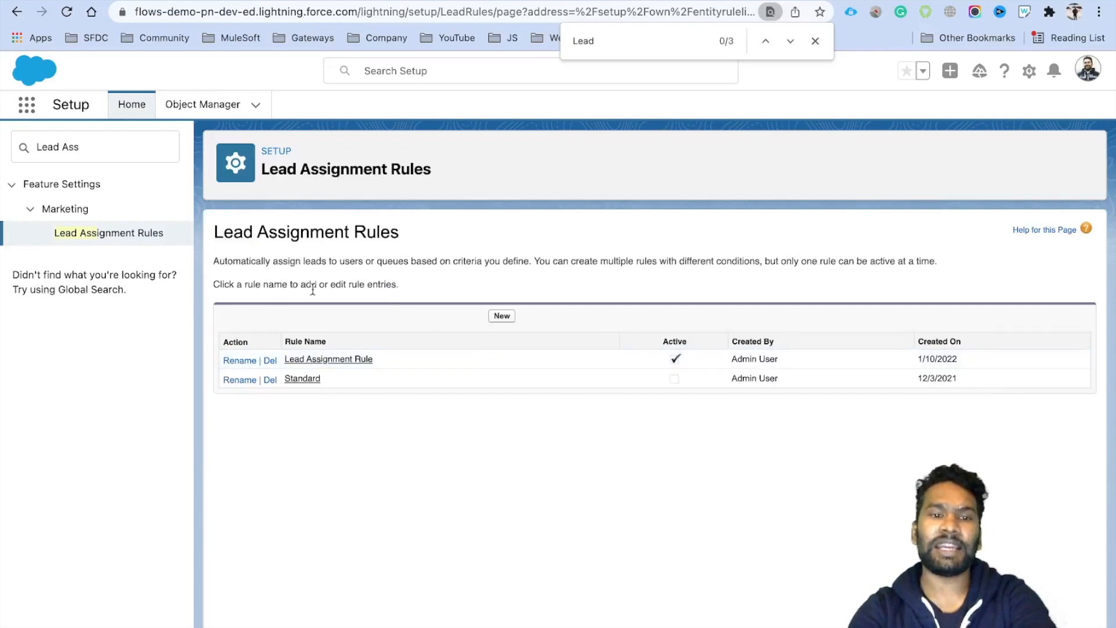
Step: Open Lead Assignment Rule and start a new rule entry with sort order 1
click(332, 360)
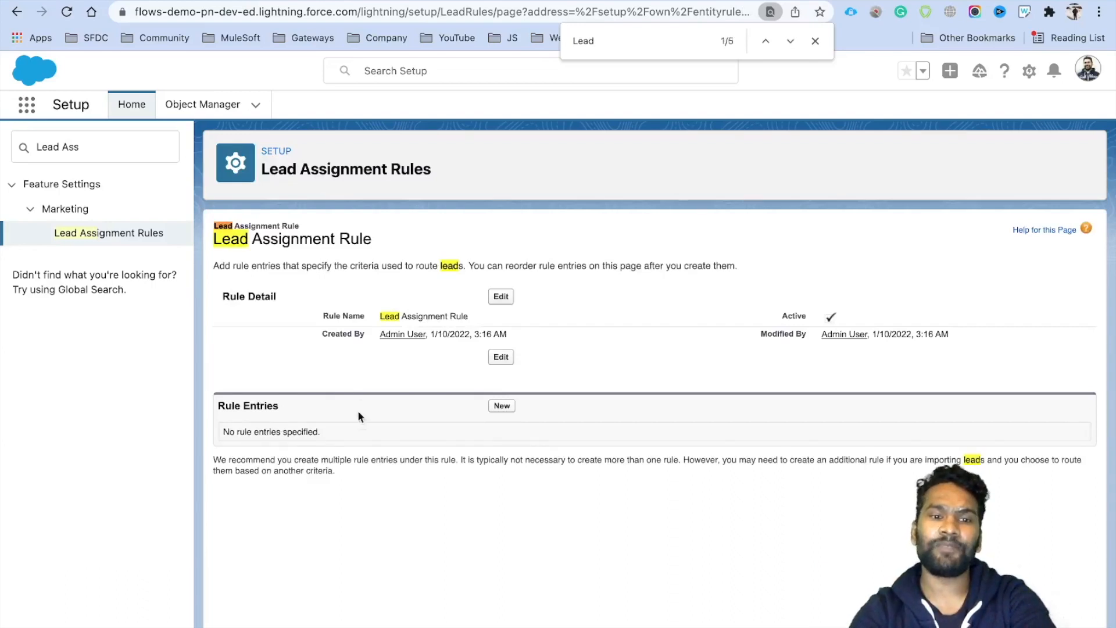
drag(217, 402, 299, 412)
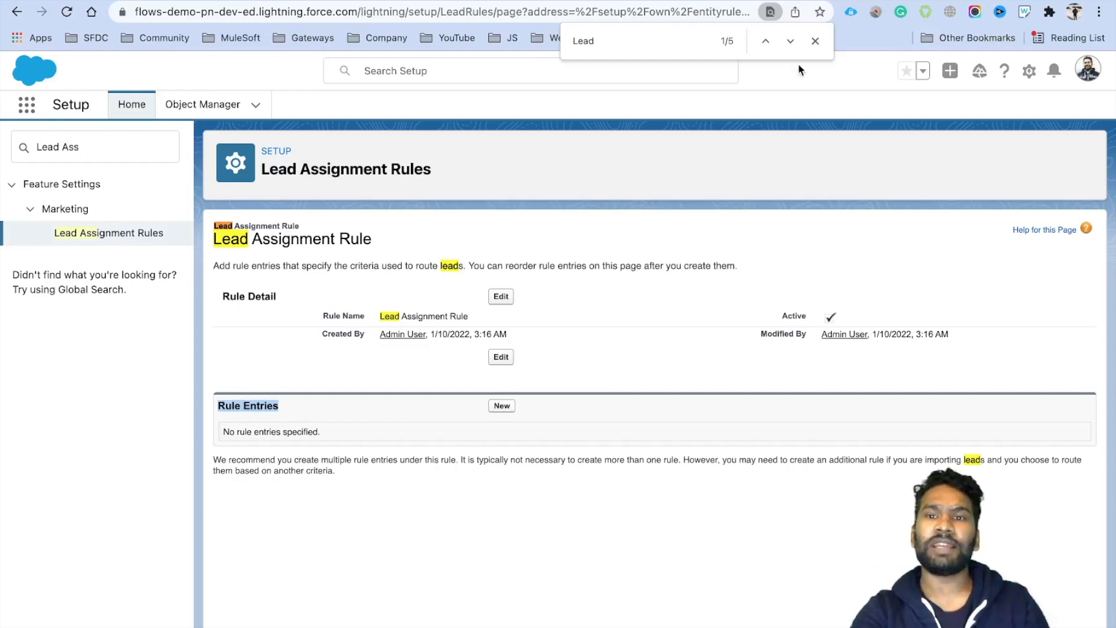
click(815, 41)
click(551, 445)
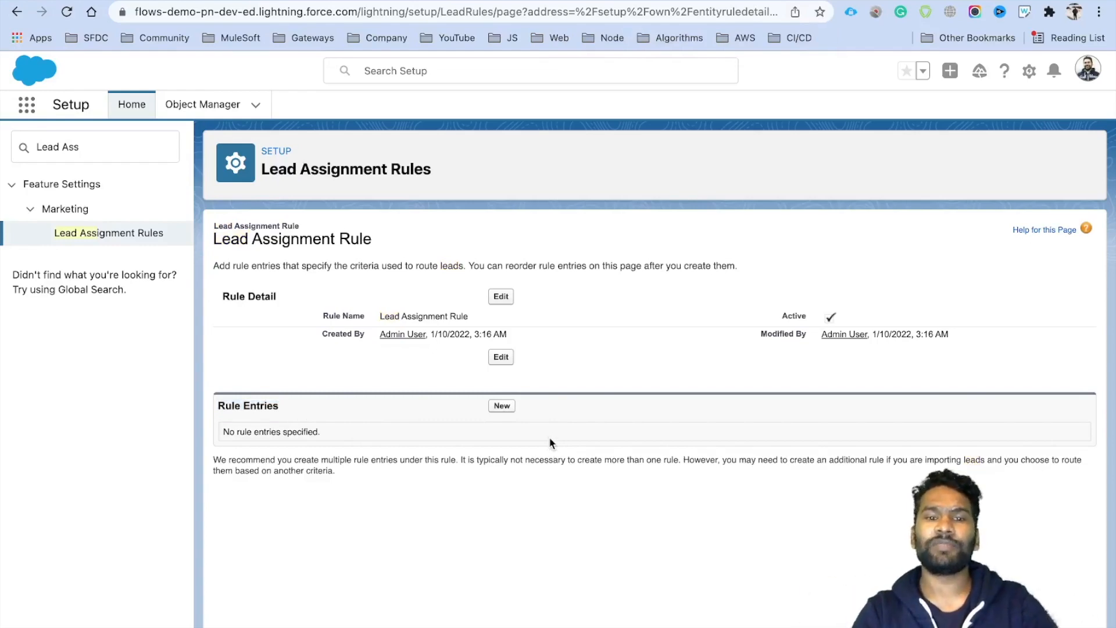
click(502, 406)
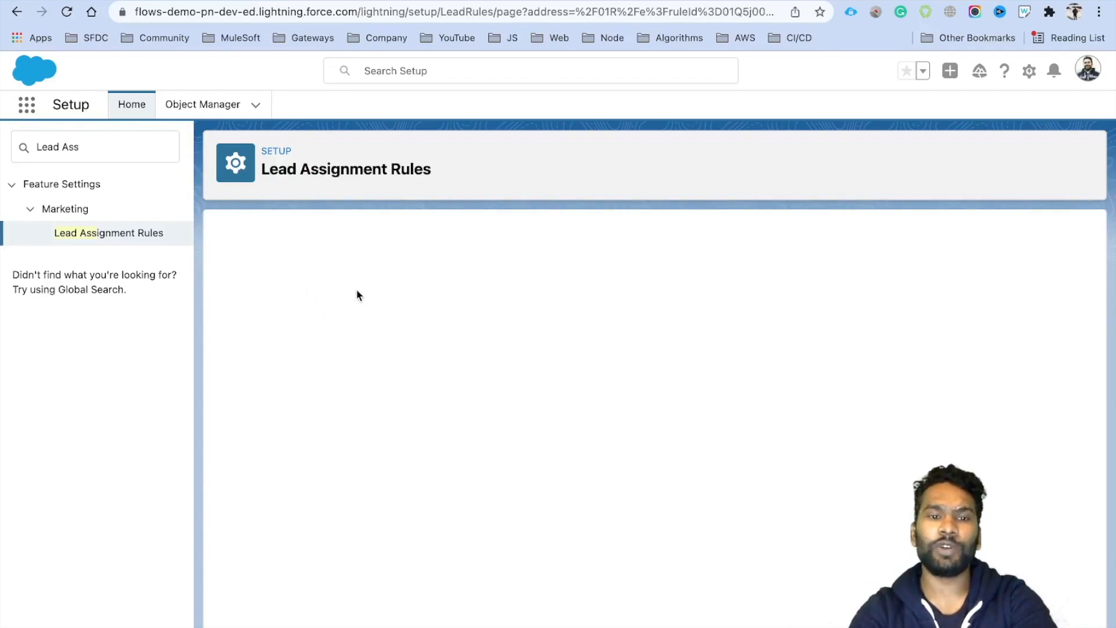
click(414, 322)
text(1)
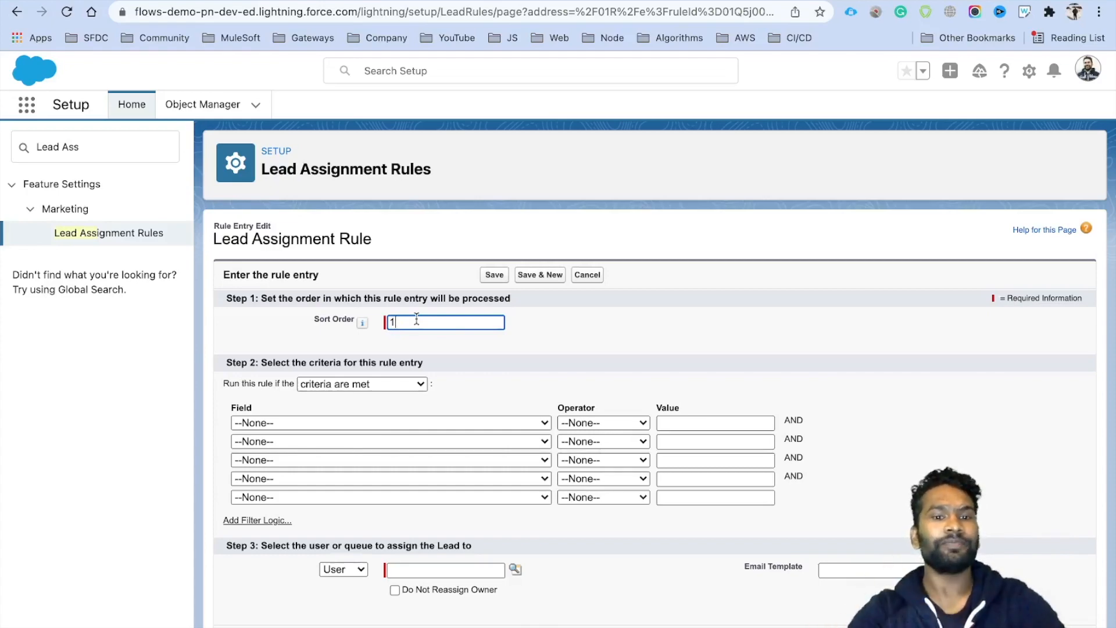
Step: Set the rule entry's first criterion to Lead: Lead Status equals Working - Contacted
scroll(432, 381, down, 1)
click(323, 419)
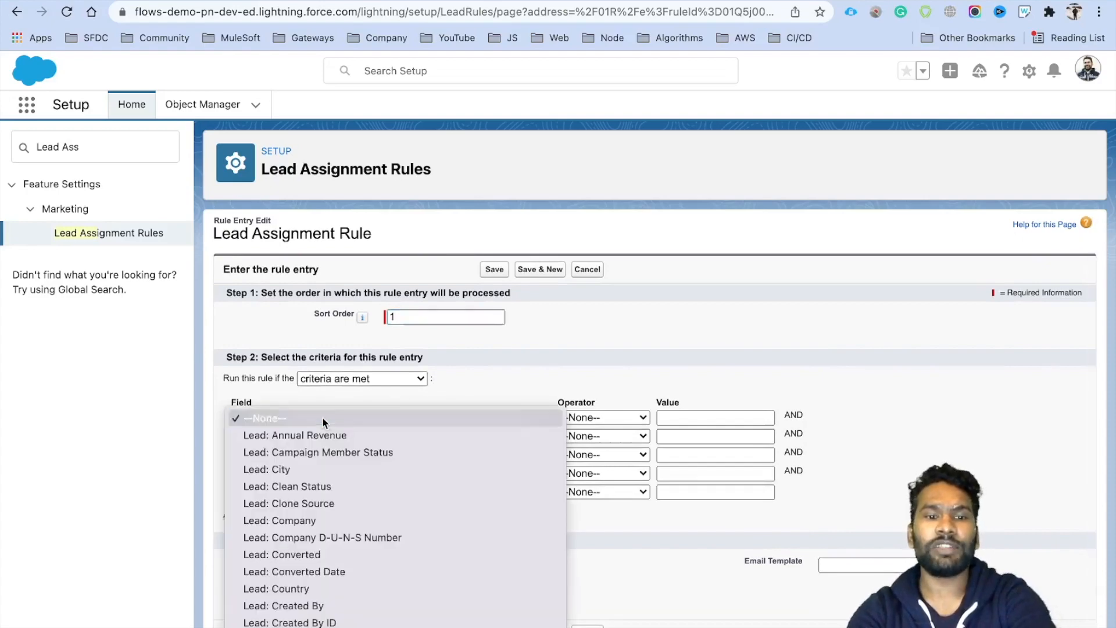
scroll(354, 490, down, 3)
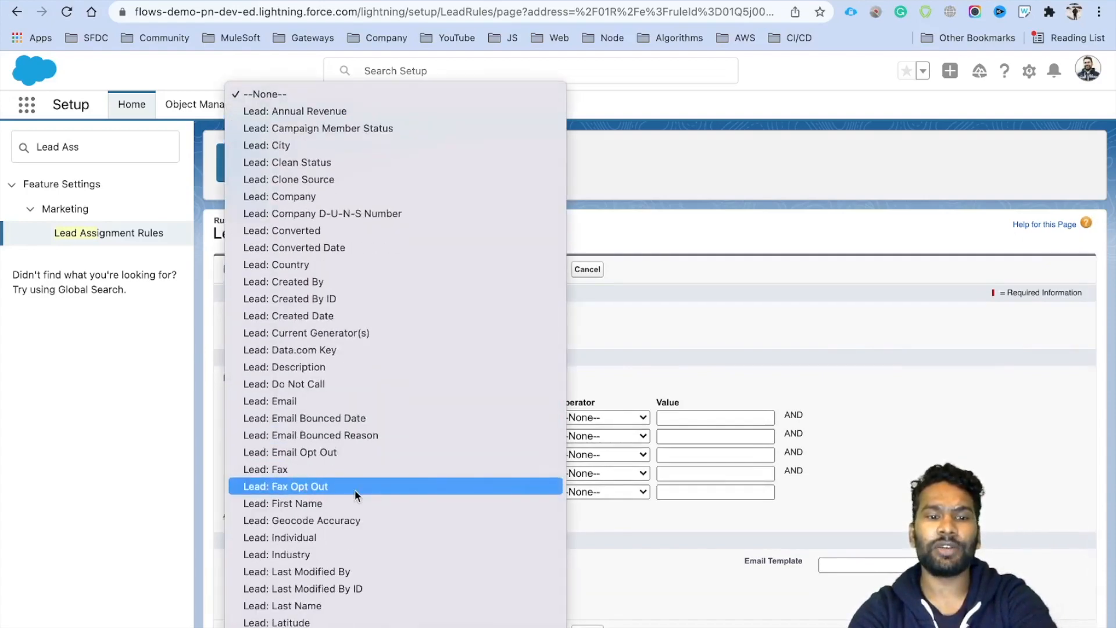
scroll(354, 489, down, 3)
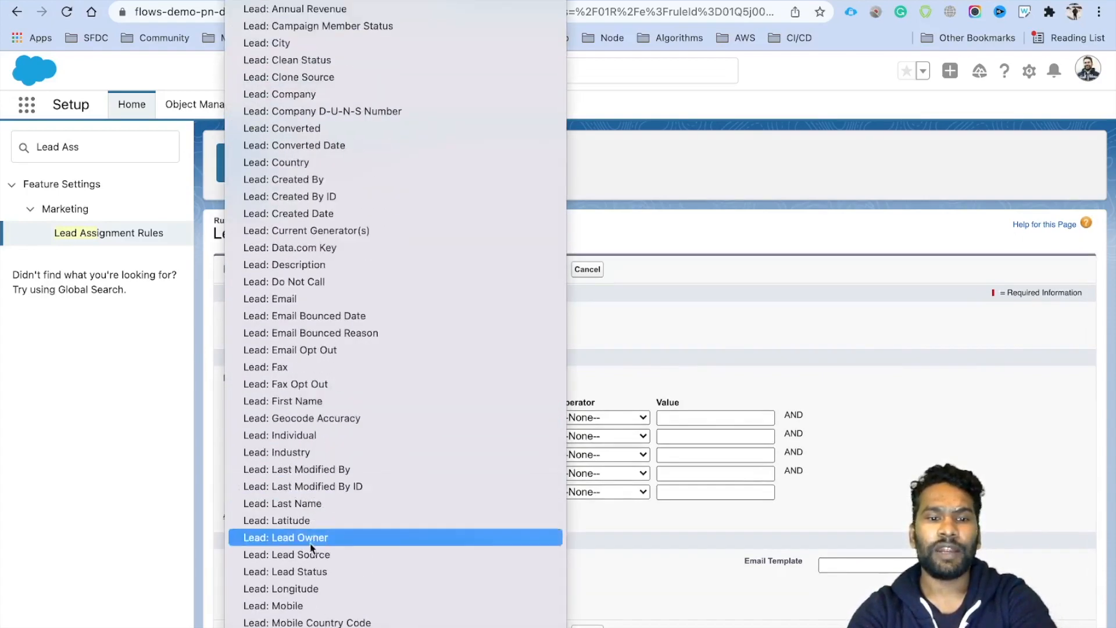
click(314, 570)
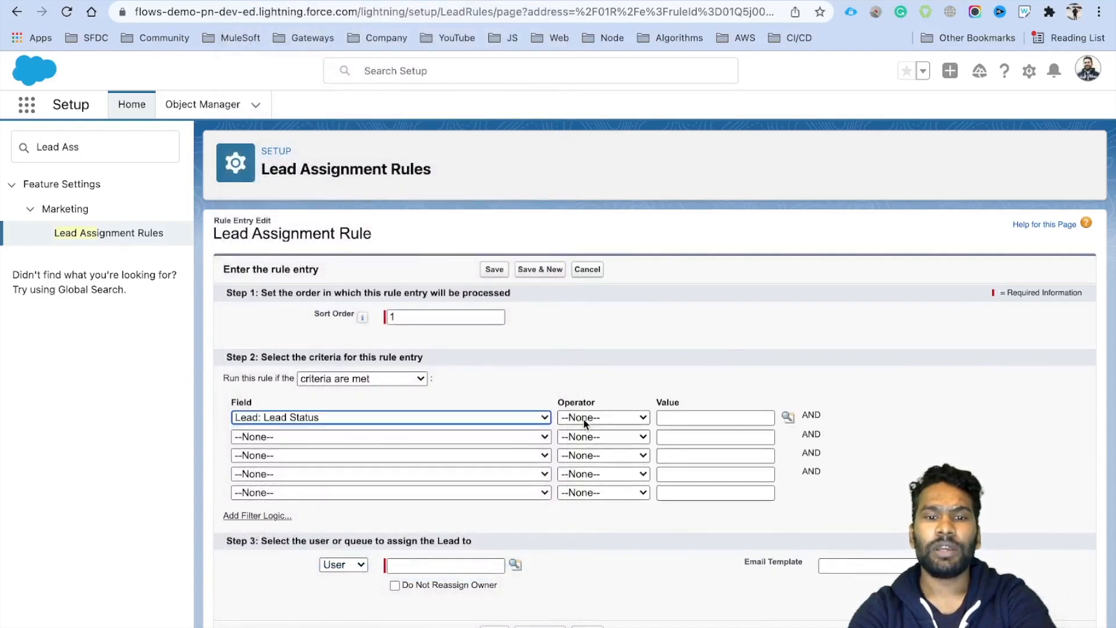
click(584, 419)
click(594, 435)
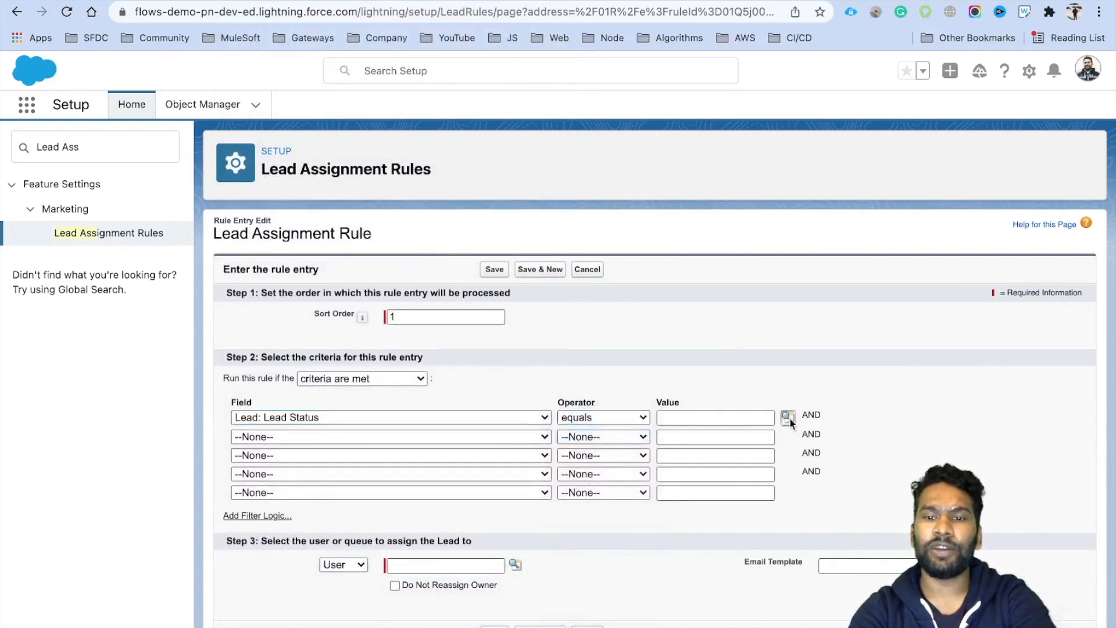
click(788, 417)
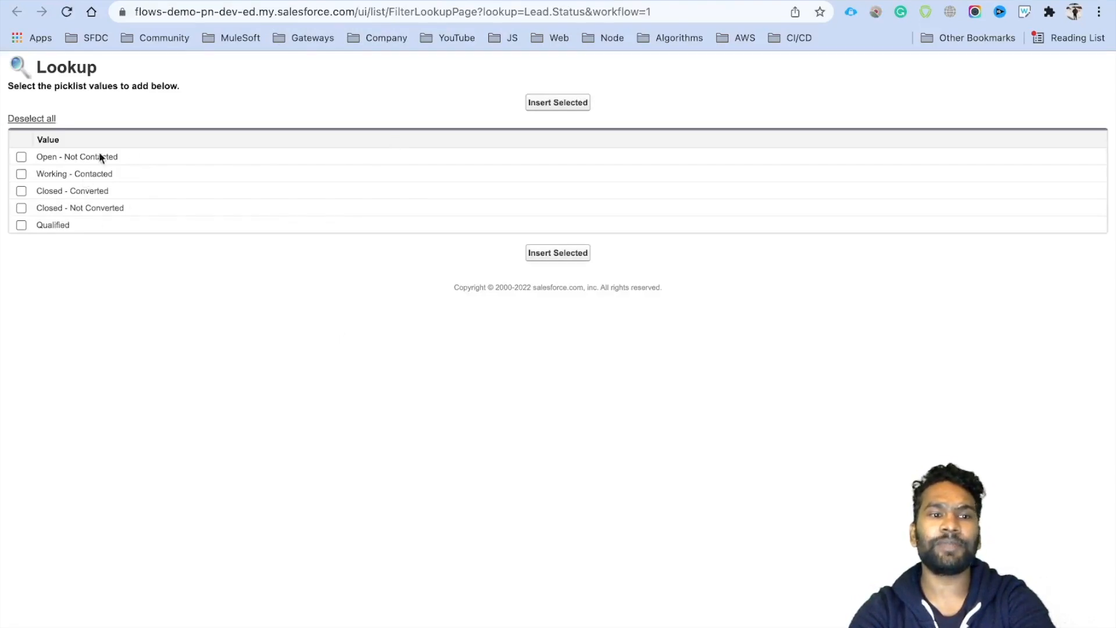
click(17, 176)
click(547, 105)
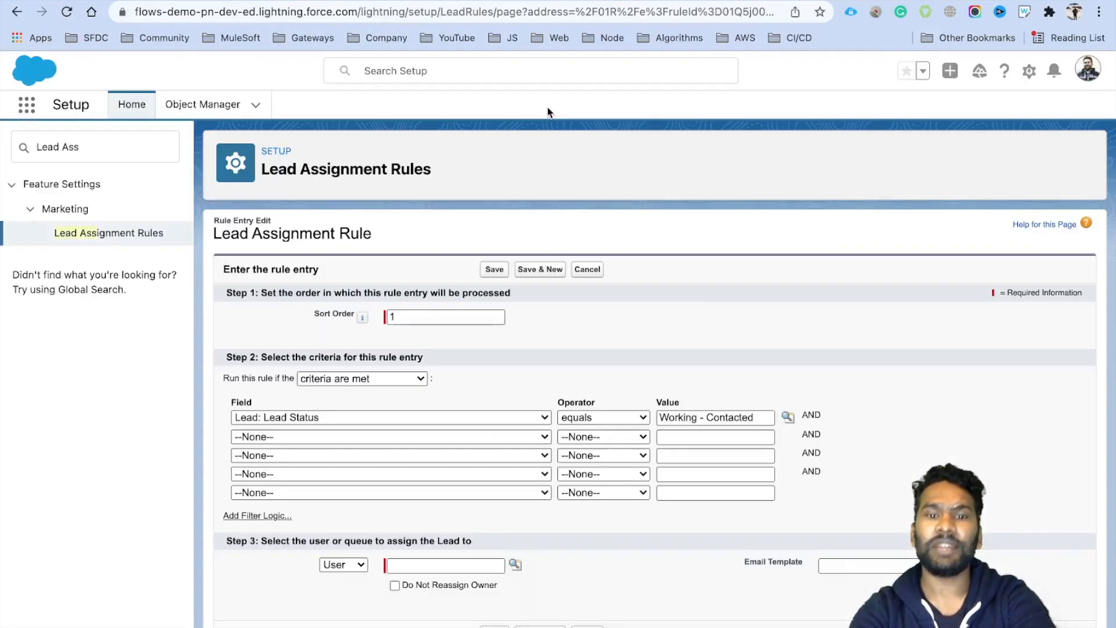
Step: Choose Lead: Rating as the second criterion's field and Lead: Lead Source as the third criterion's field
click(392, 437)
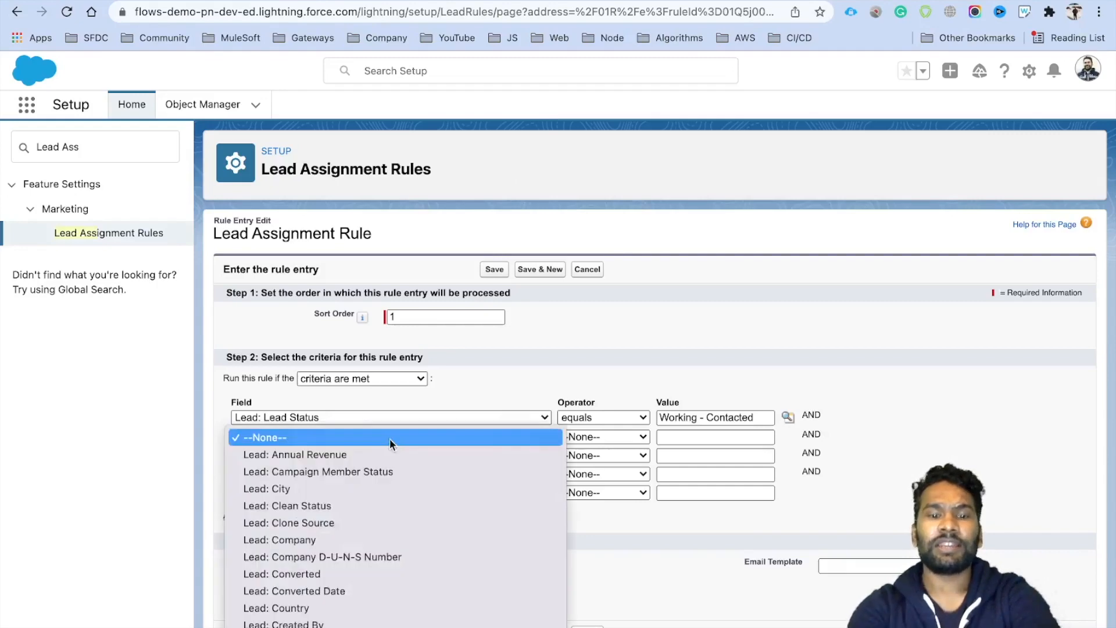
scroll(376, 515, down, 5)
scroll(377, 515, down, 3)
click(424, 434)
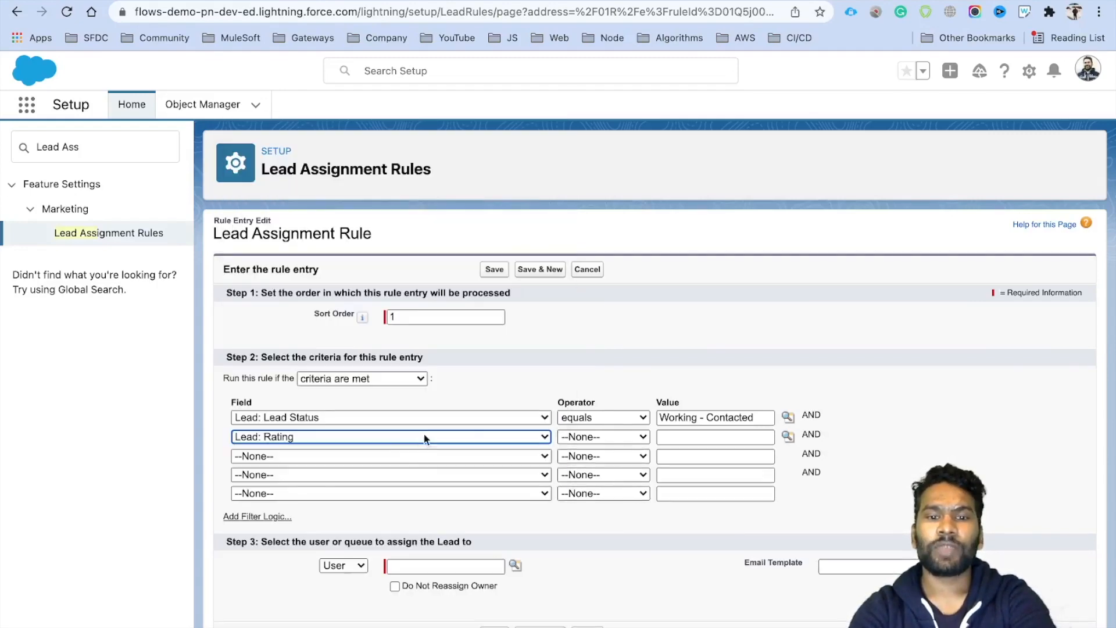
click(393, 458)
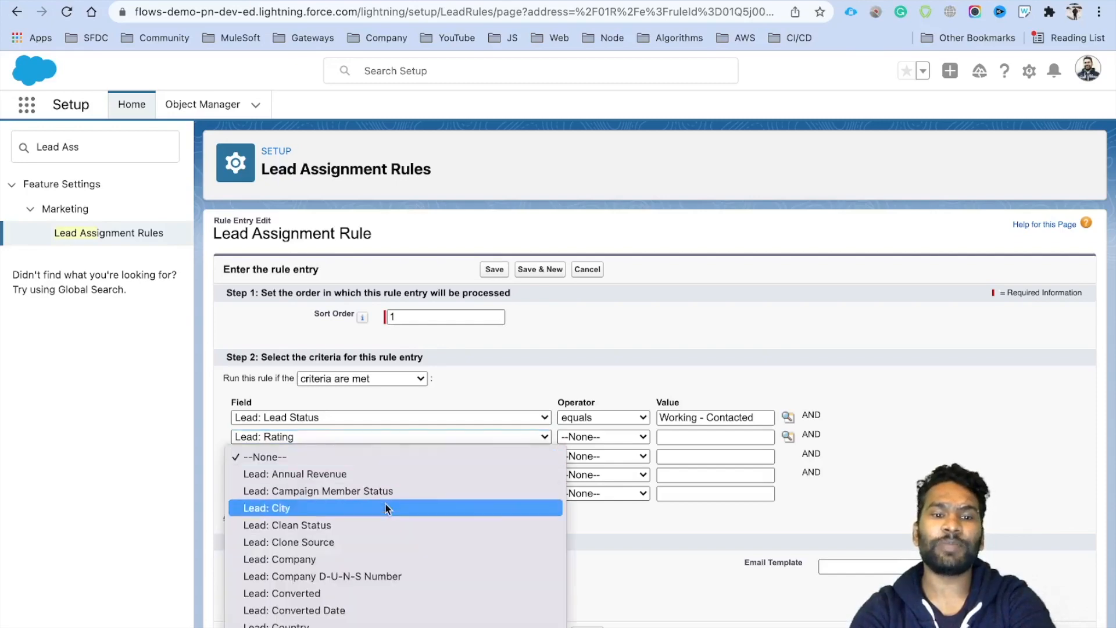
scroll(385, 525, down, 5)
Step: Complete the Lead: Rating criterion with the operator equals and the value Hot
click(605, 437)
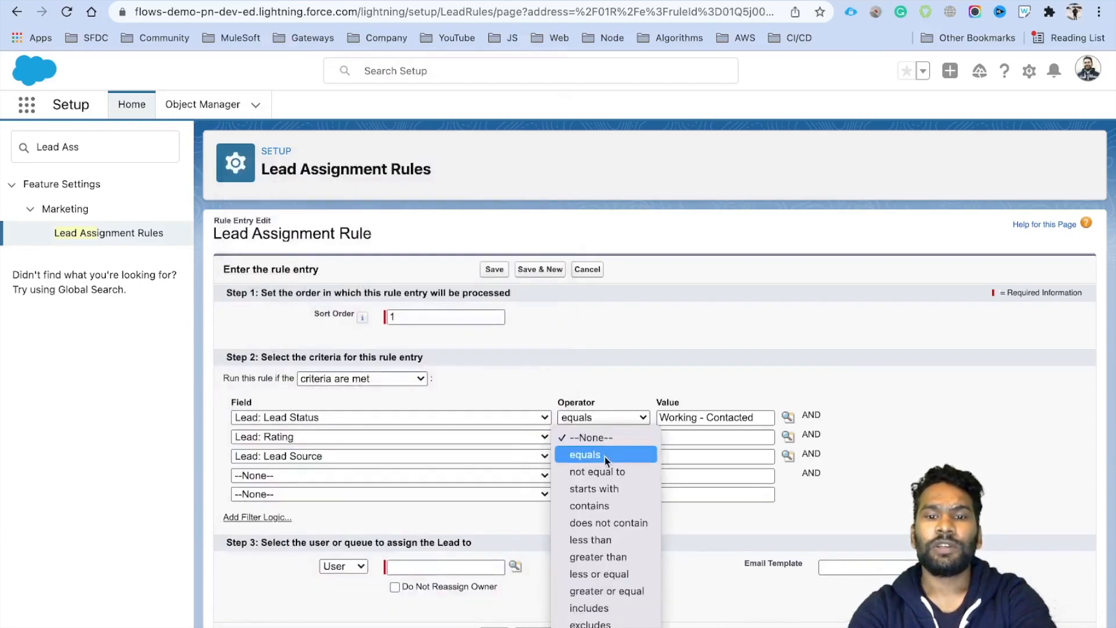
click(605, 456)
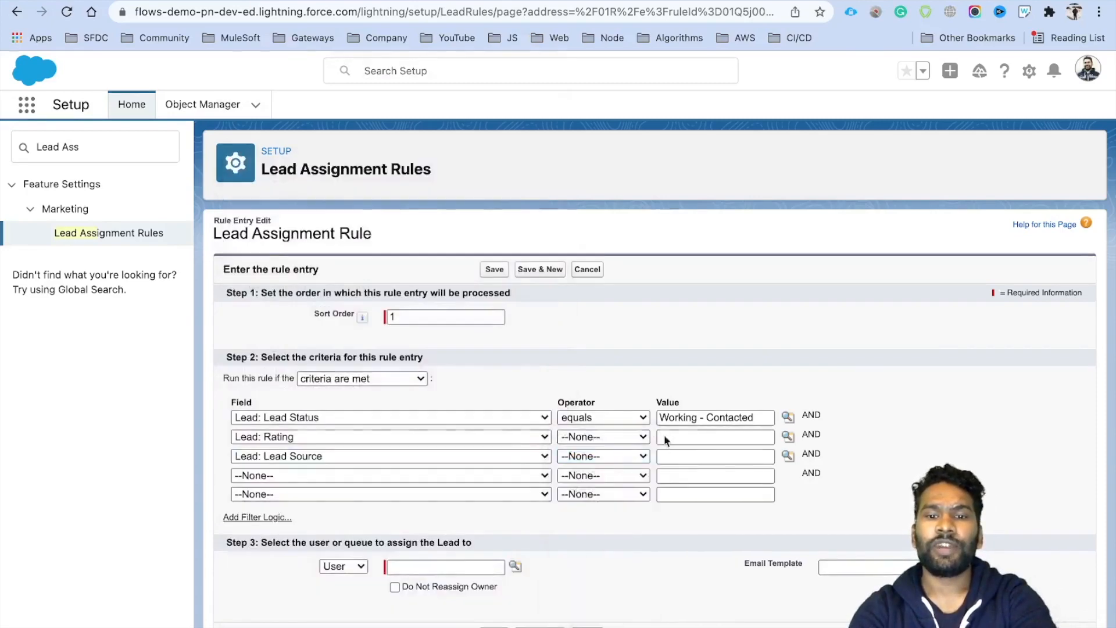
click(782, 433)
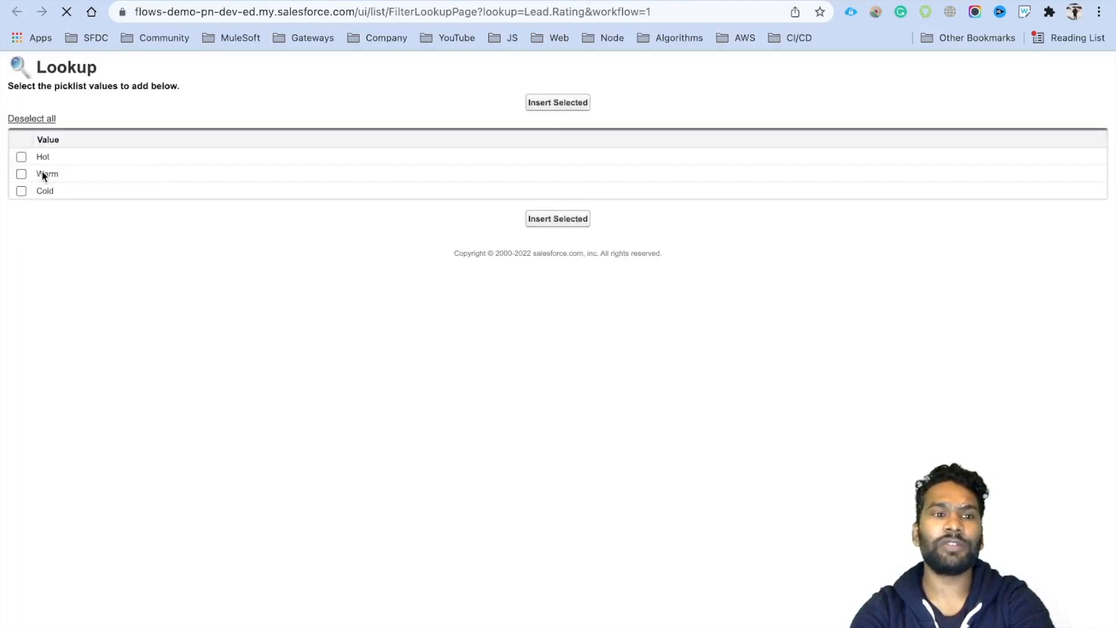
click(21, 157)
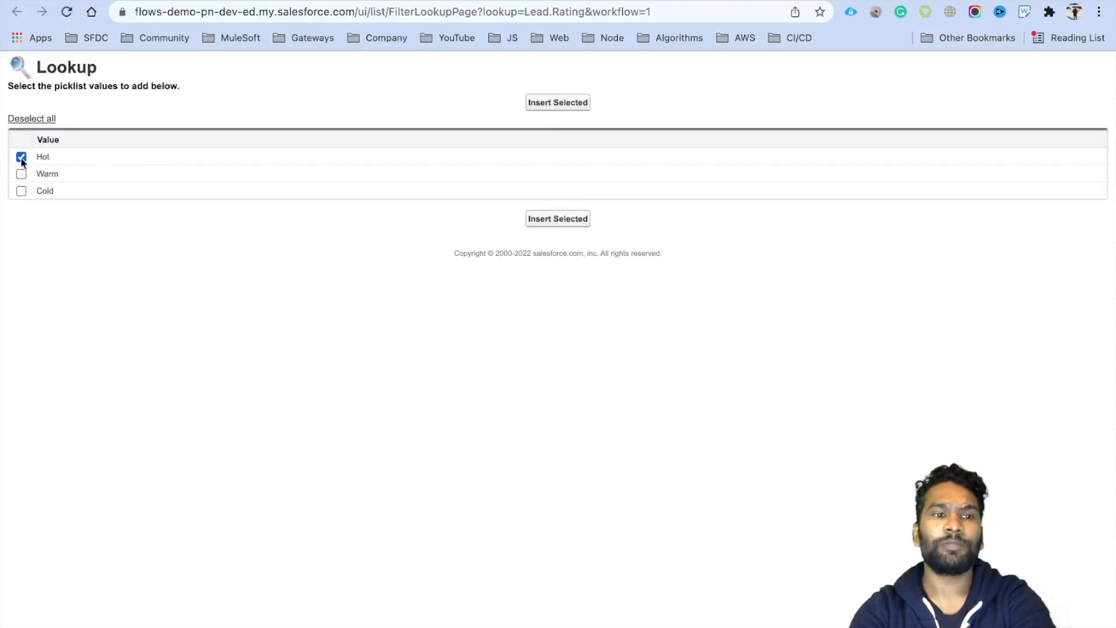
click(557, 104)
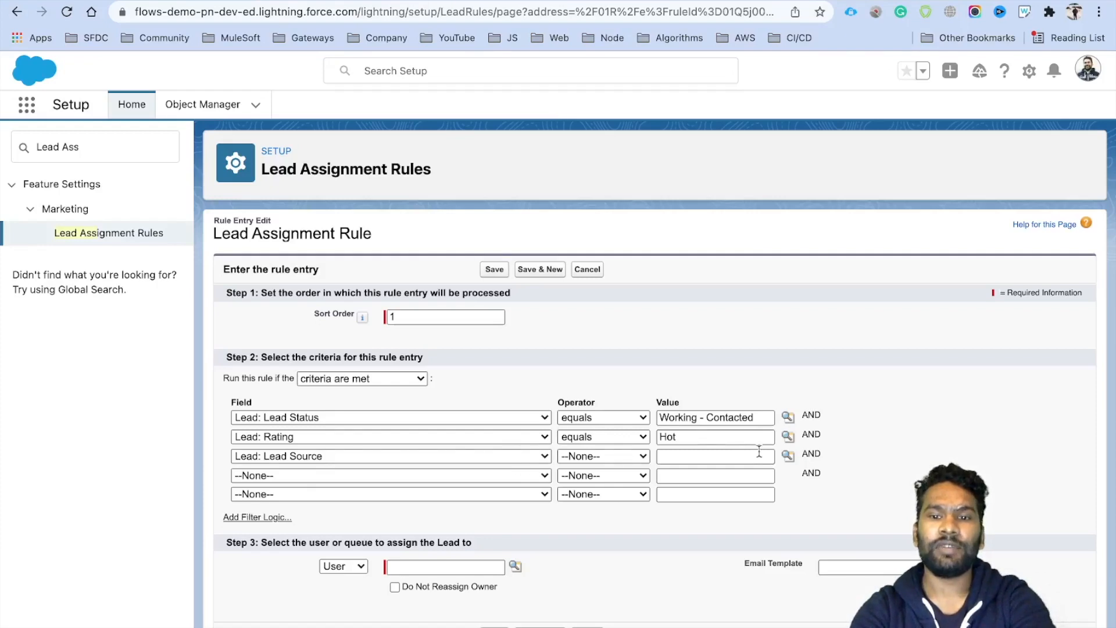
Step: Complete the Lead: Lead Source criterion with the operator equals and the value Partner Referral
click(581, 457)
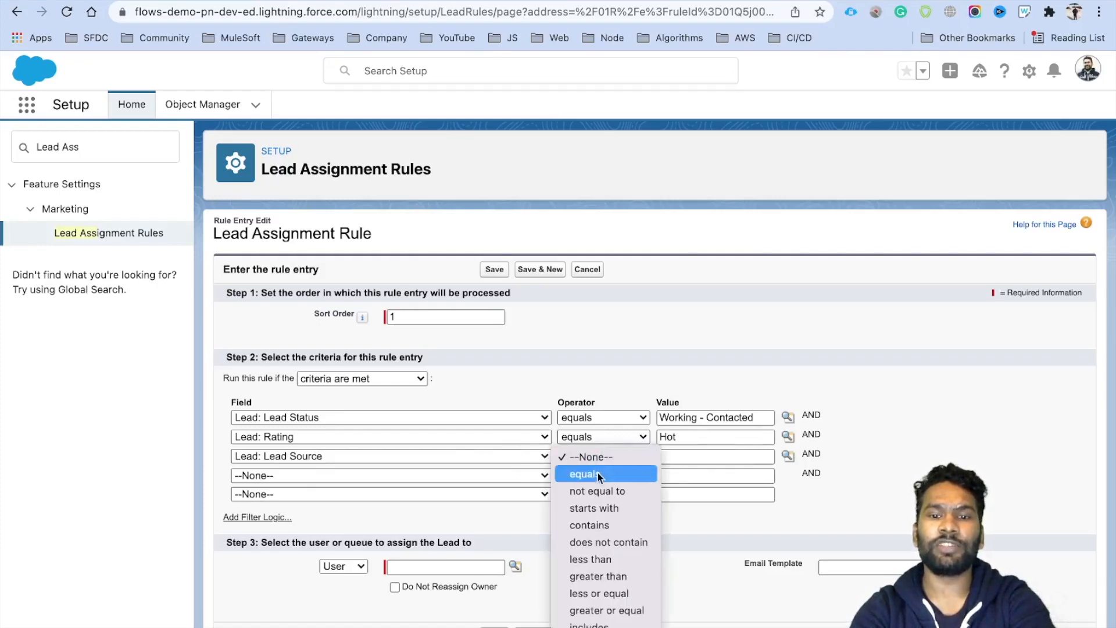
click(598, 473)
click(788, 456)
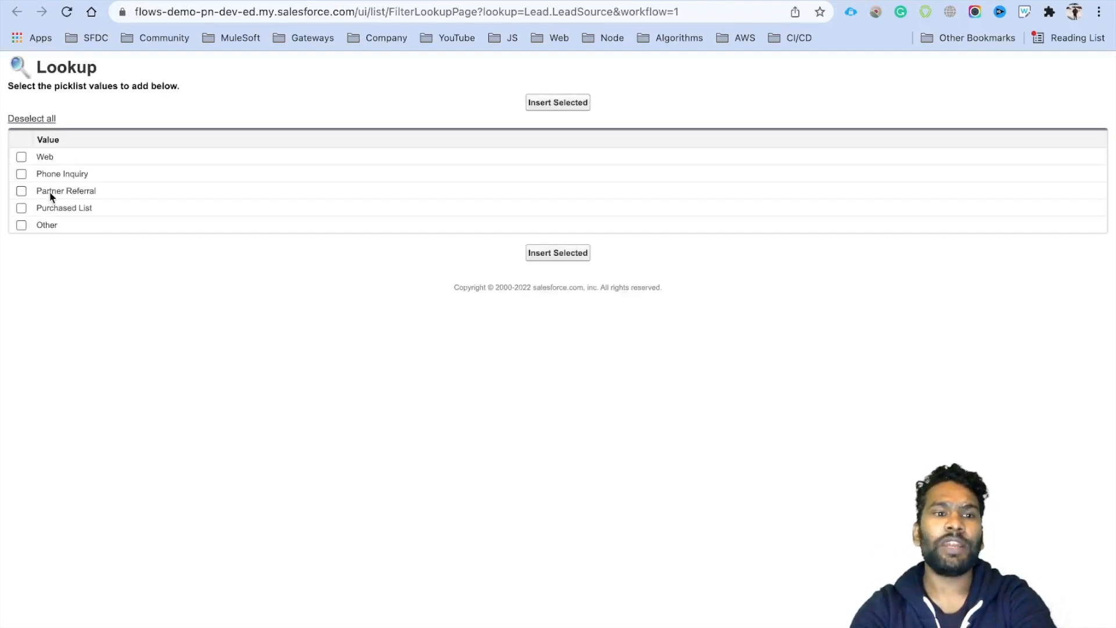
click(21, 190)
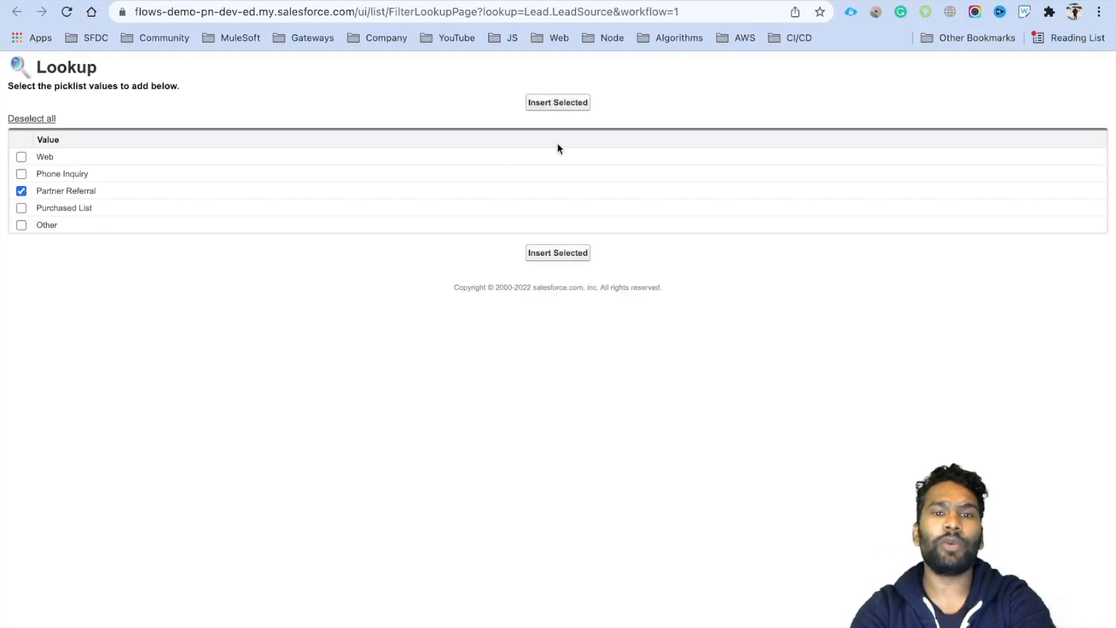
click(558, 103)
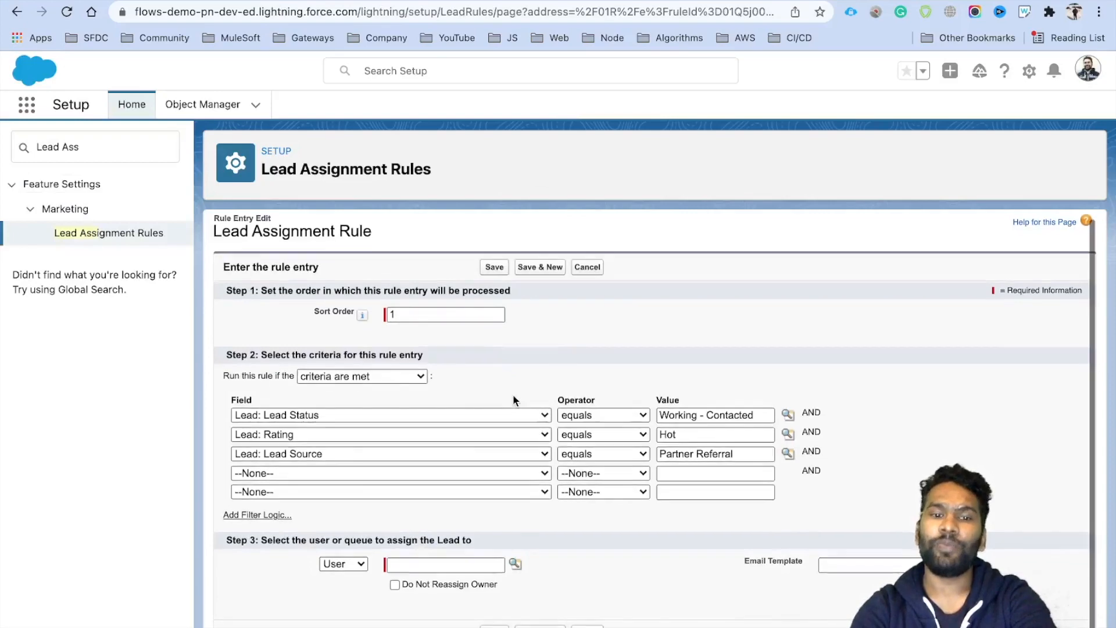
Step: Assign matching leads to the queue Partner Queue and save the rule entry
click(339, 567)
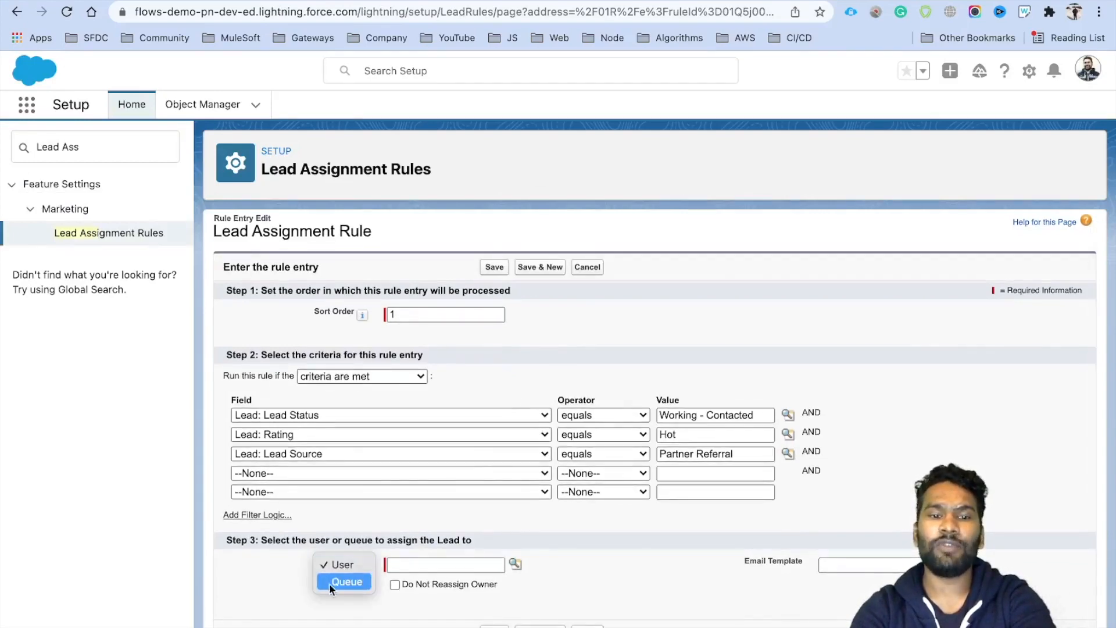
click(344, 582)
click(515, 564)
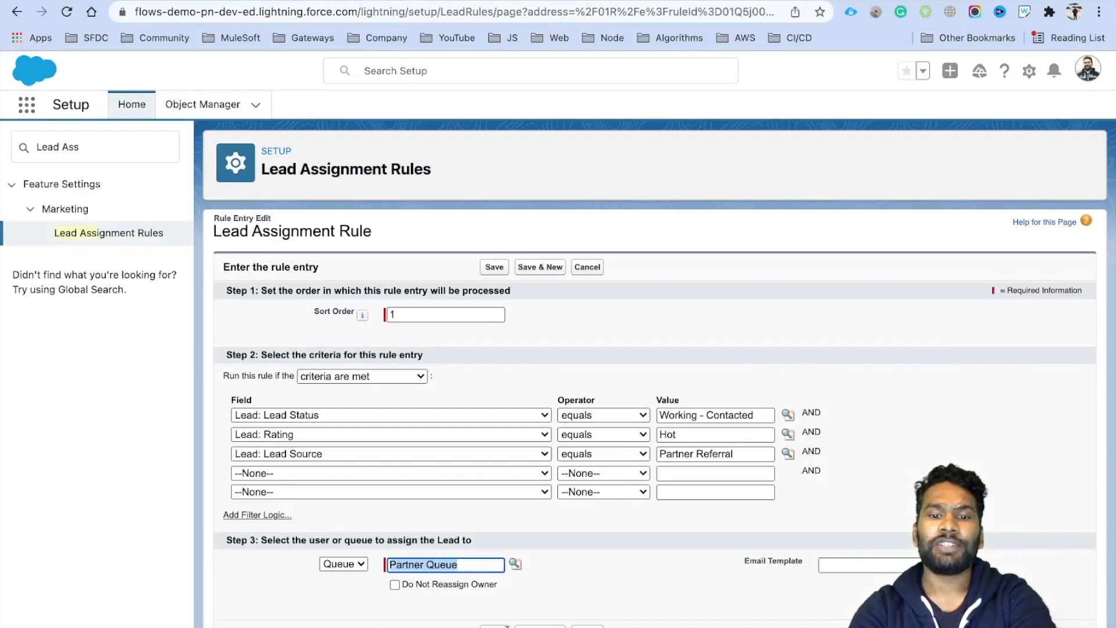
click(498, 627)
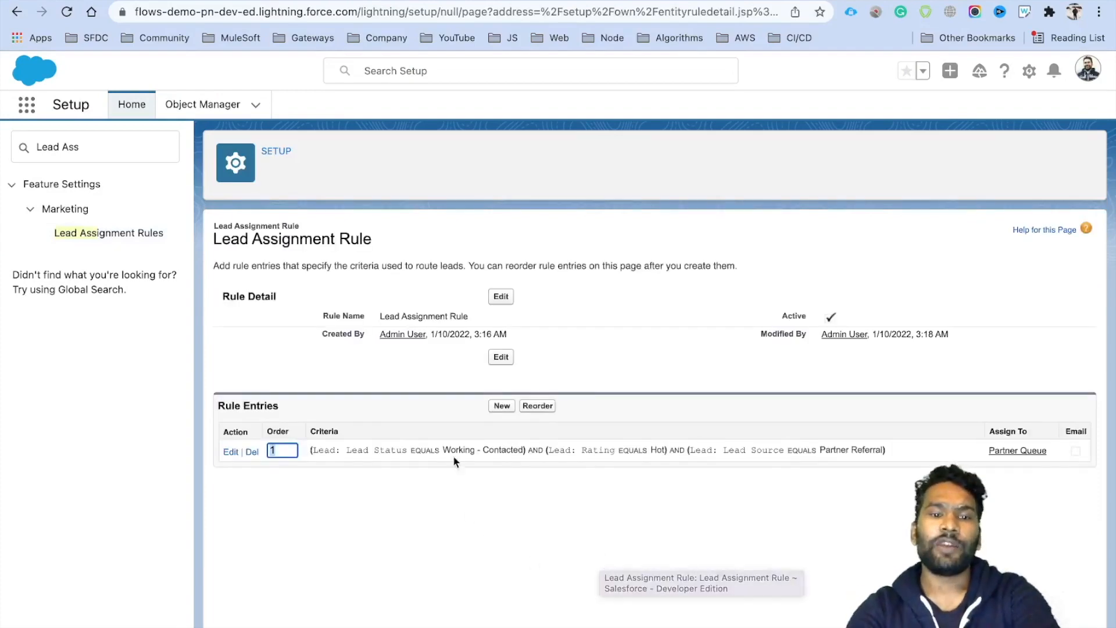
click(412, 453)
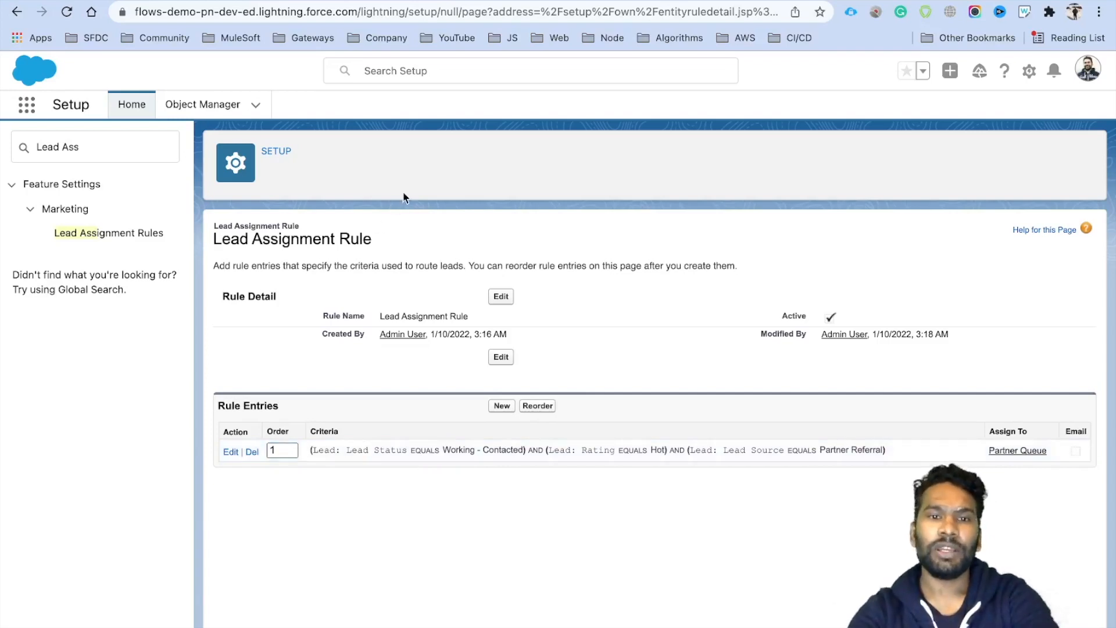
Step: Search Setup for flow and open the Flows page
triple_click(106, 152)
text(flow)
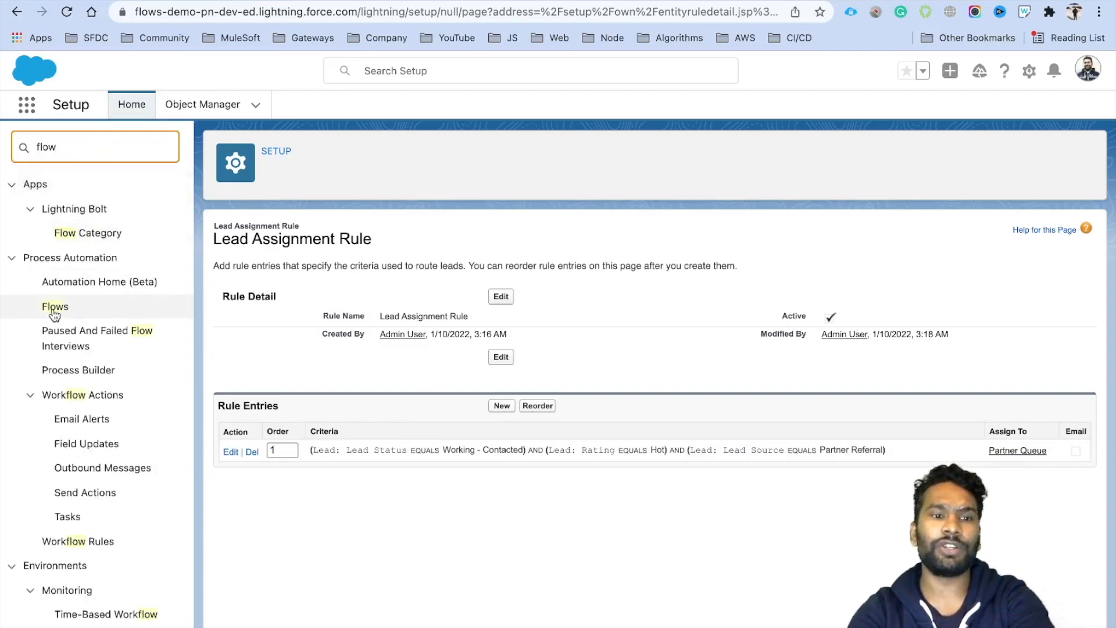
click(54, 308)
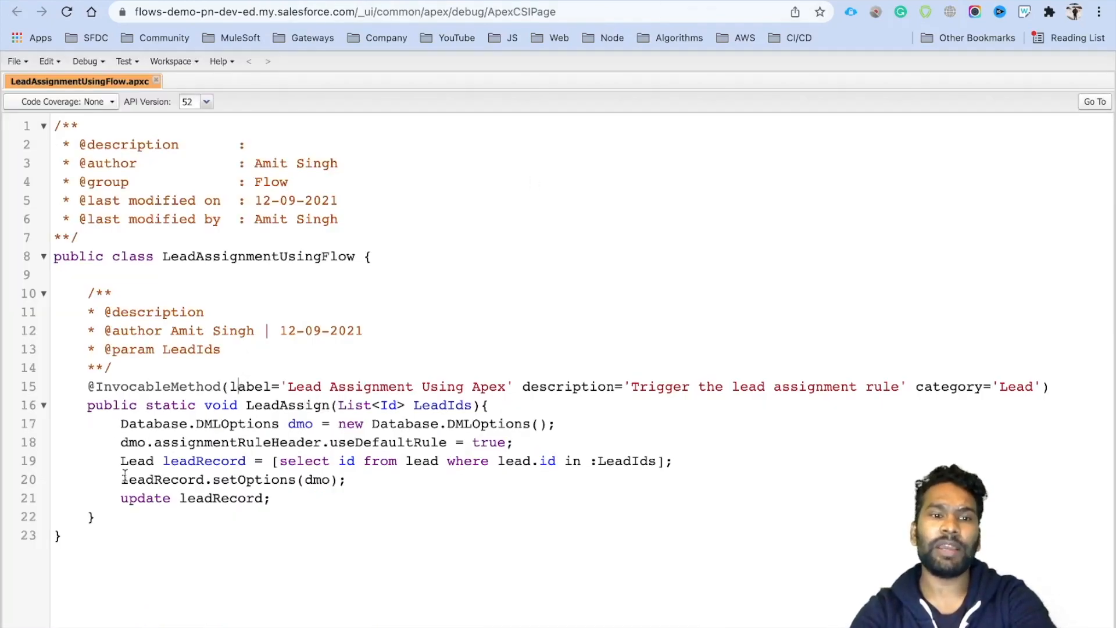
Step: Review the class name, the InvocableMethod label, description and category, and the method's LeadIds parameter
double_click(257, 257)
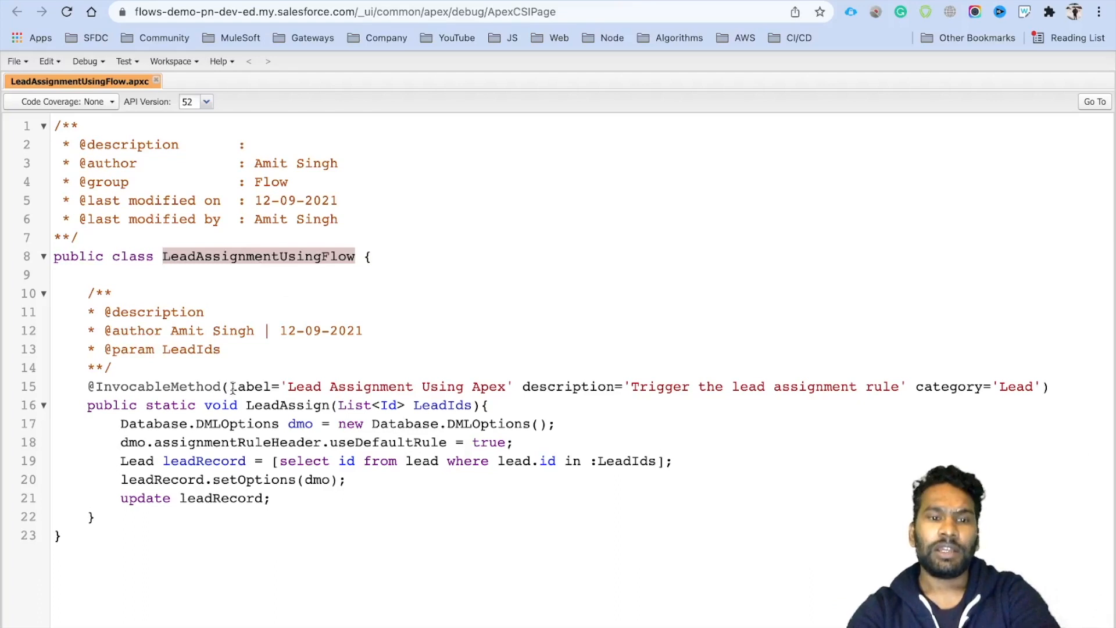
drag(289, 388, 509, 390)
drag(632, 388, 907, 391)
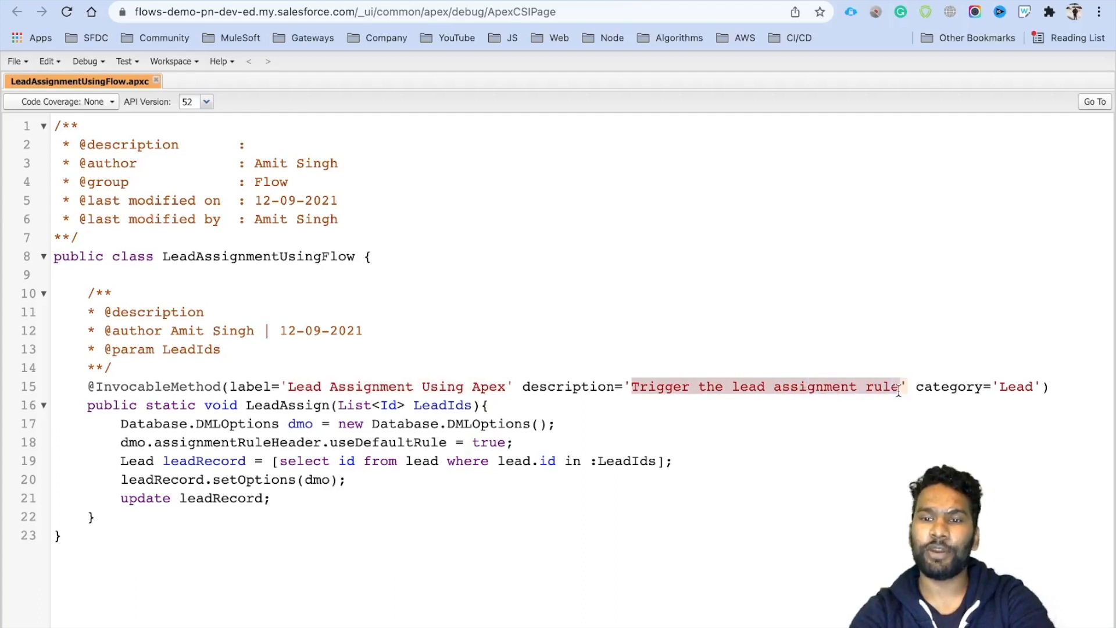
double_click(1003, 387)
click(511, 385)
drag(511, 386, 290, 387)
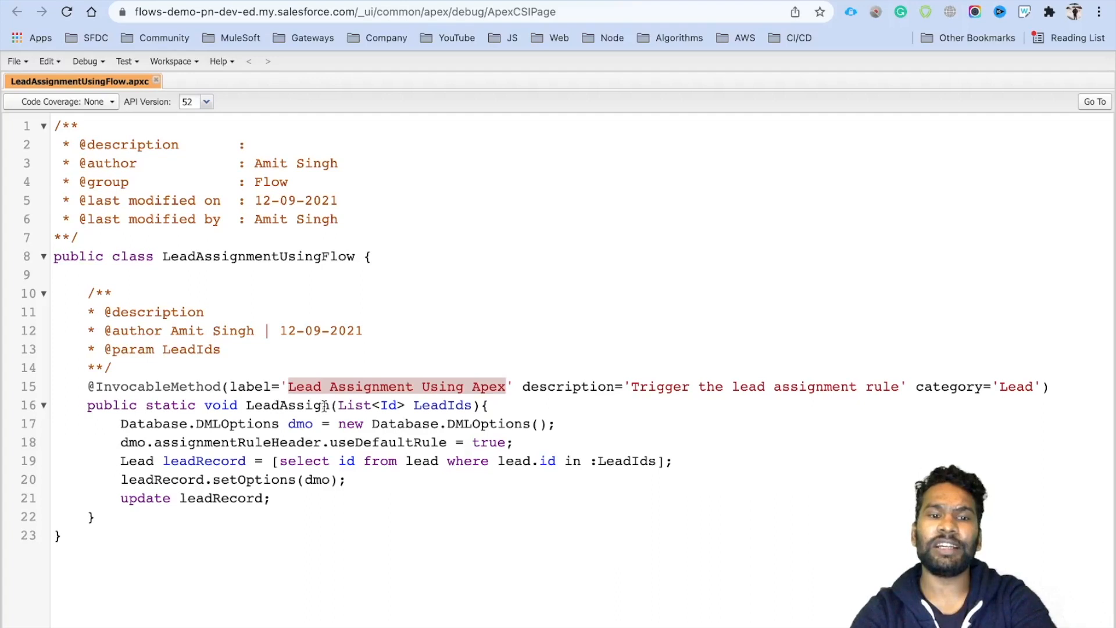
drag(339, 406, 475, 406)
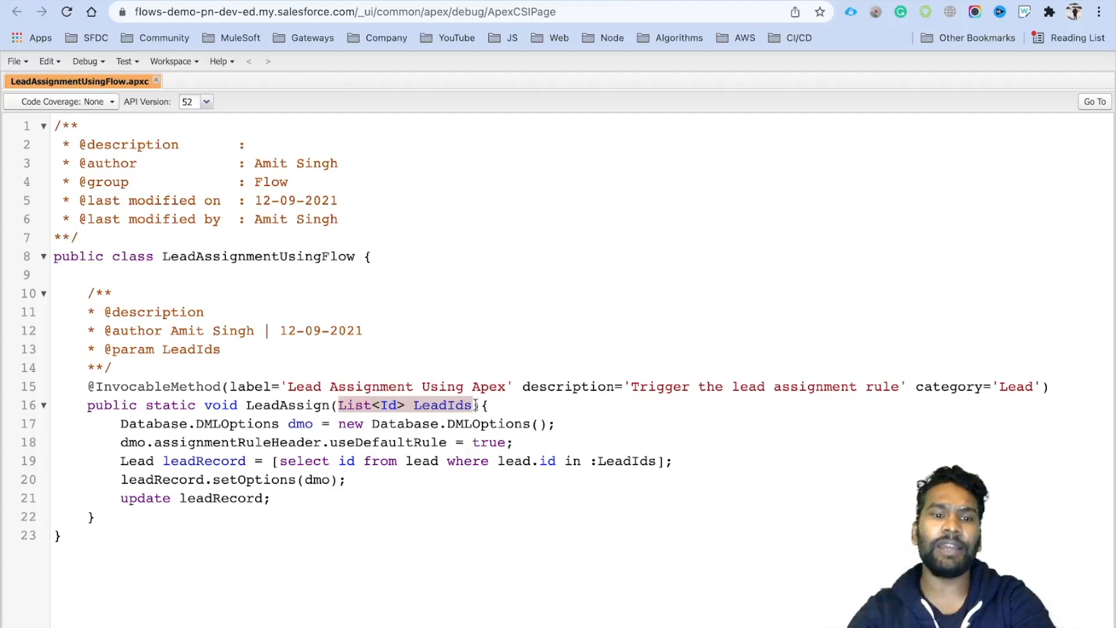
Step: Examine the DMLOptions lines and the lead query that fills leadRecord from LeadIds
drag(121, 424, 541, 446)
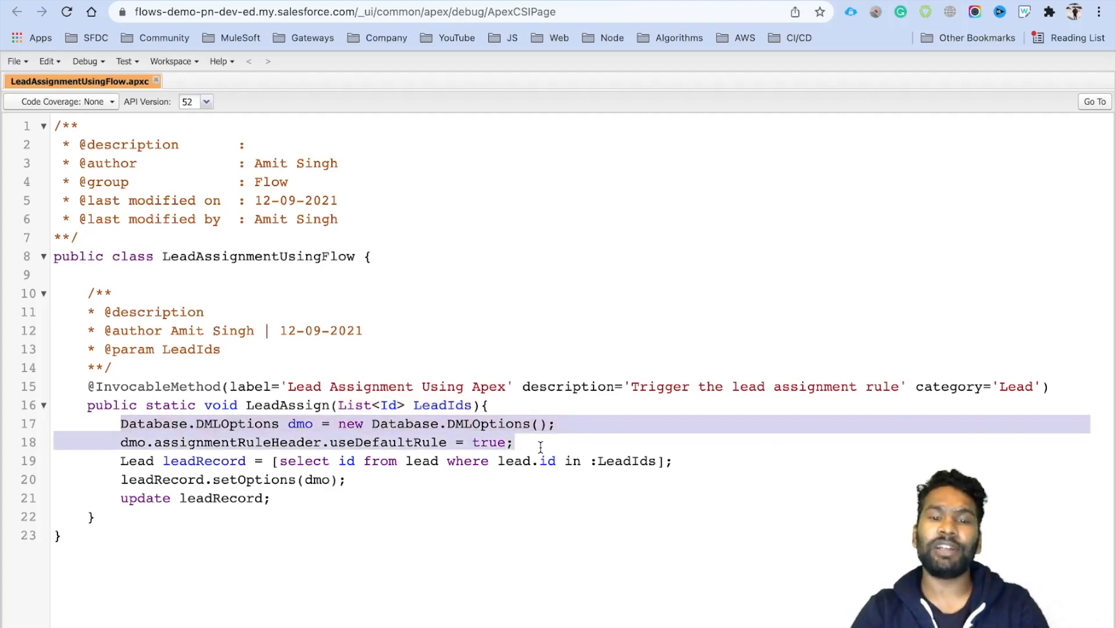
click(483, 424)
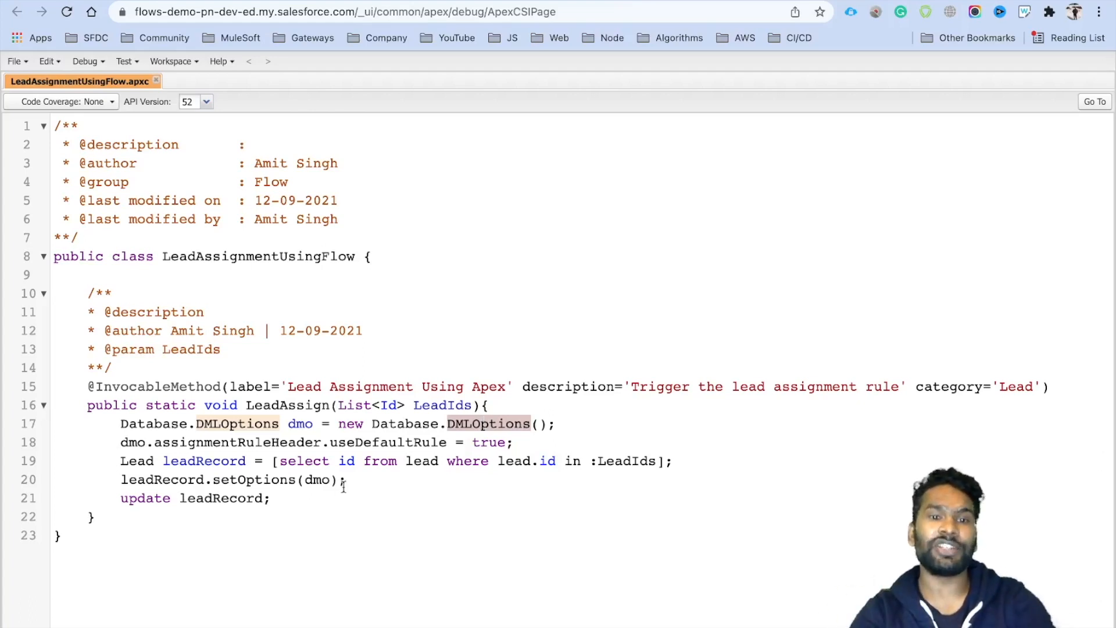
click(121, 461)
shift+click(673, 463)
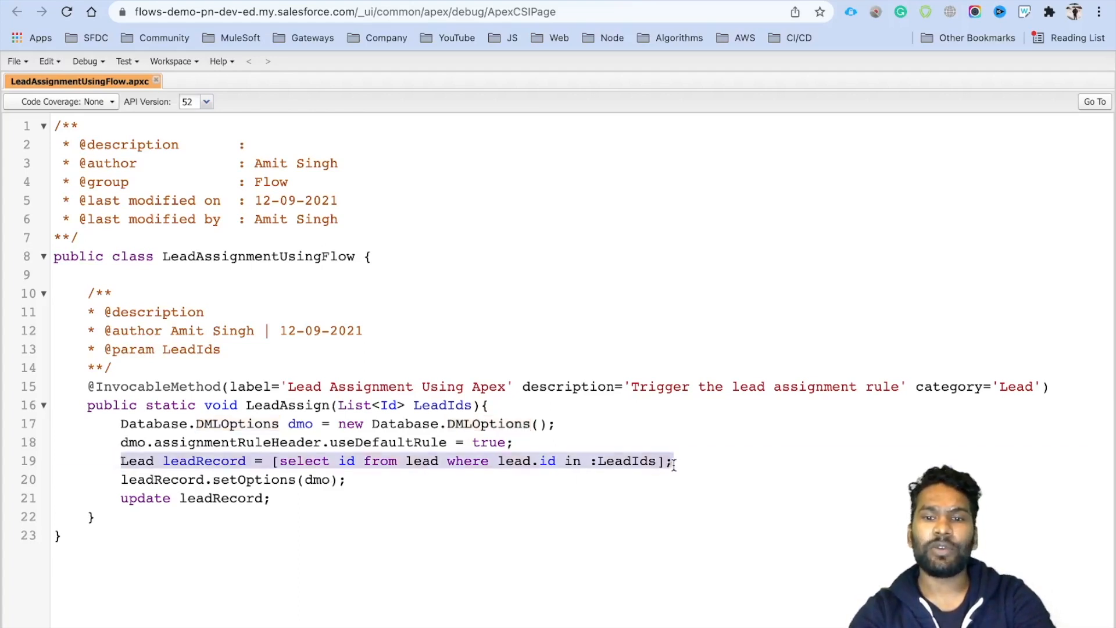
click(200, 464)
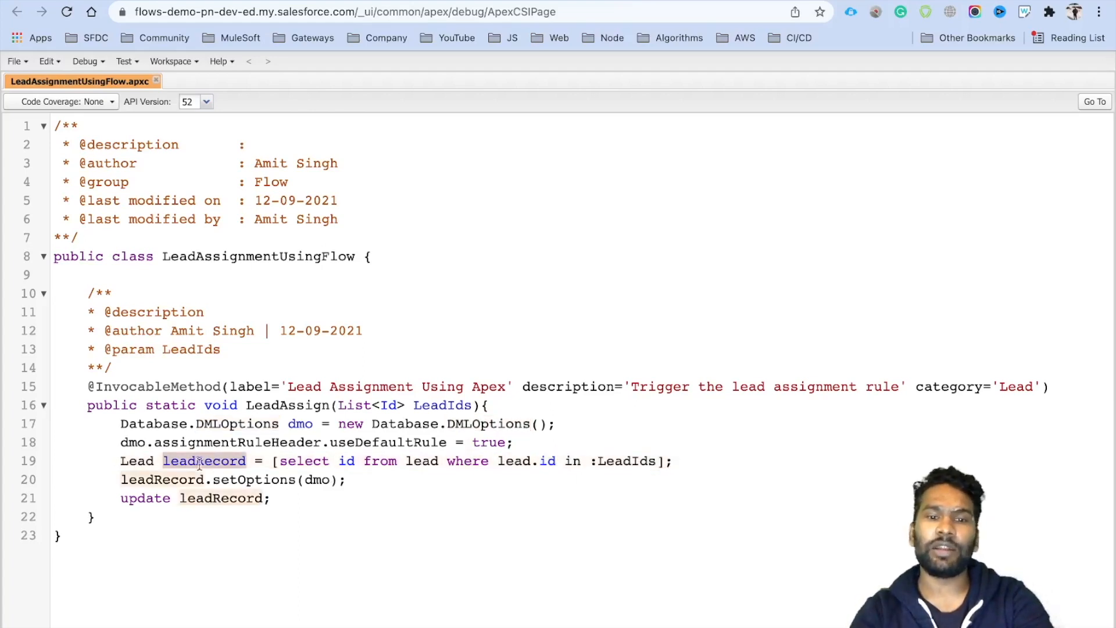
click(616, 462)
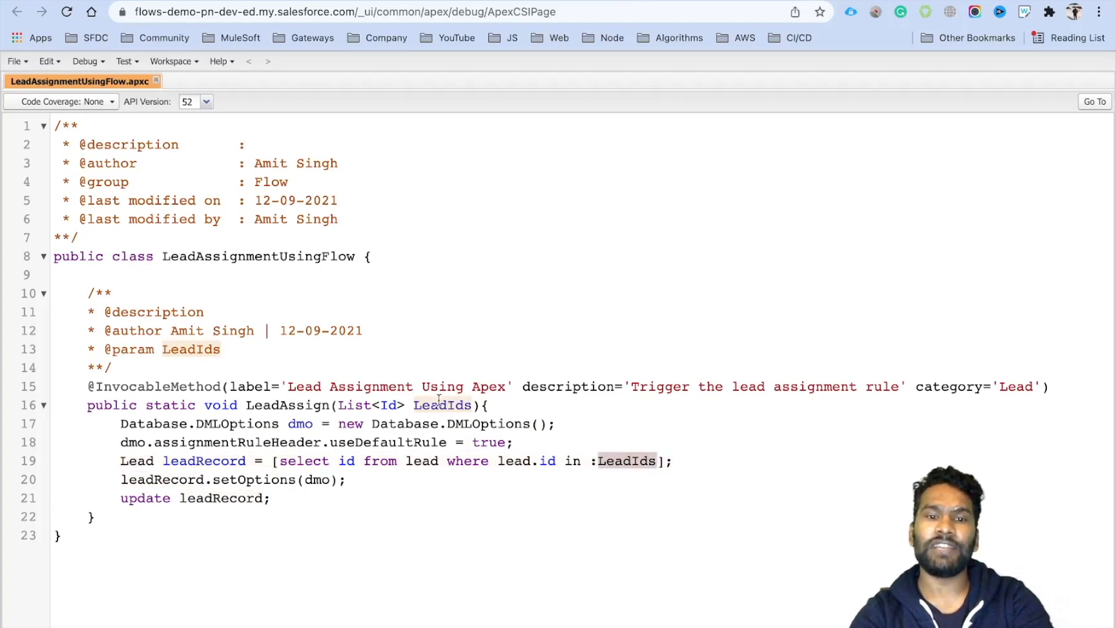
Step: Recase the lead query's terms to Id, FROM and Lead, and save the Apex class
click(344, 461)
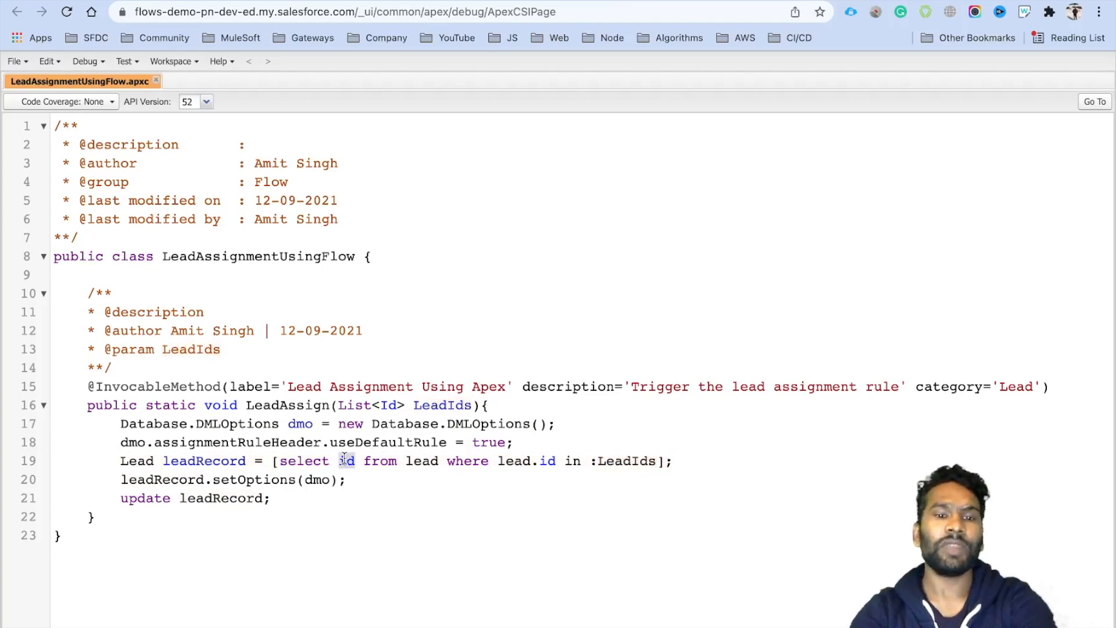
key(BackSpace)
text(I)
double_click(407, 460)
text(Lead)
double_click(374, 460)
text(FROM)
key(BackSpace)
text(M)
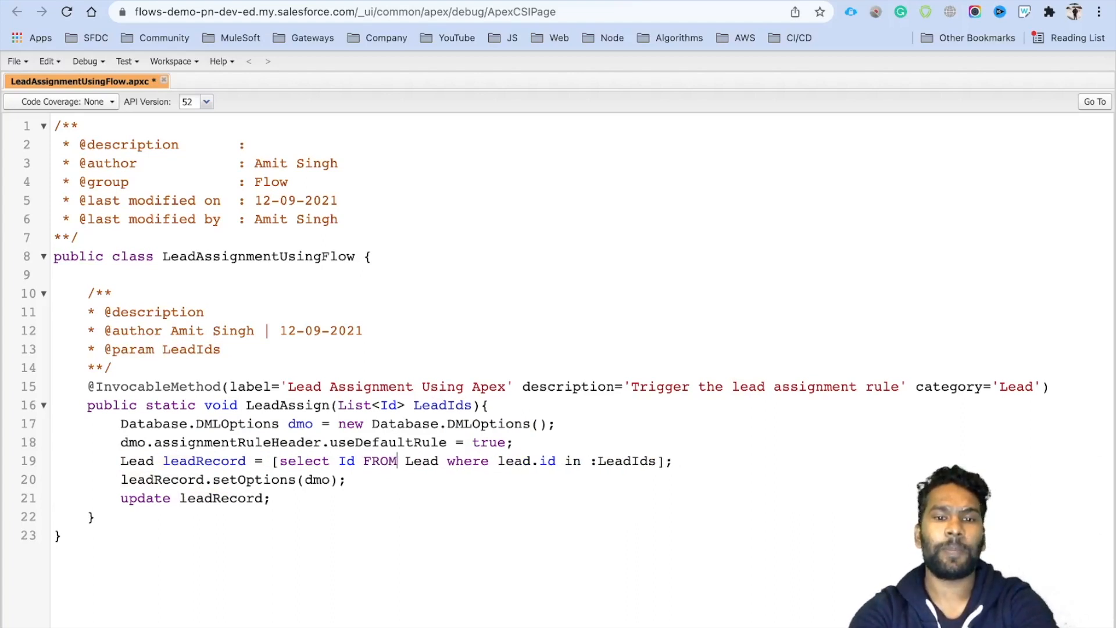
key(ctrl+s)
Step: Examine how leadRecord receives the dmo options through setOptions and is updated
double_click(243, 484)
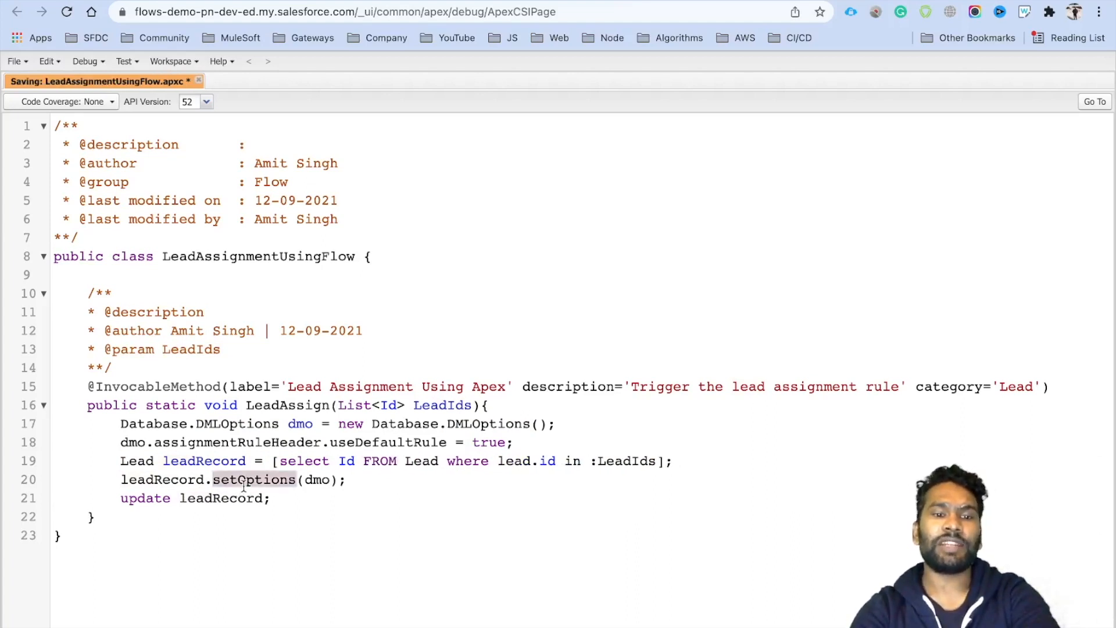
drag(121, 461, 247, 462)
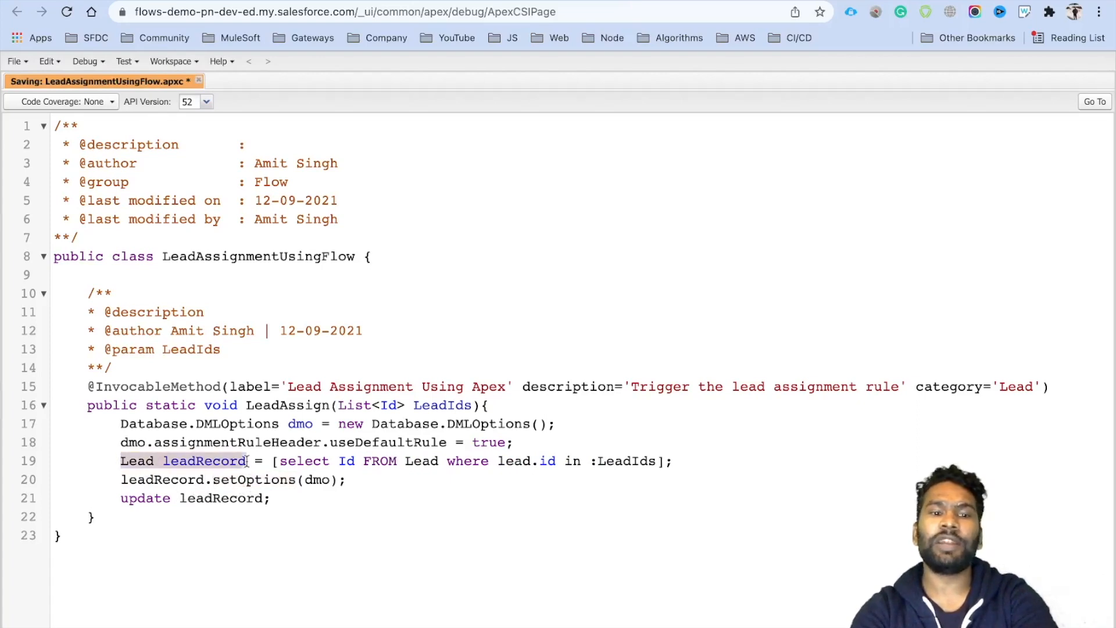
click(180, 480)
double_click(248, 479)
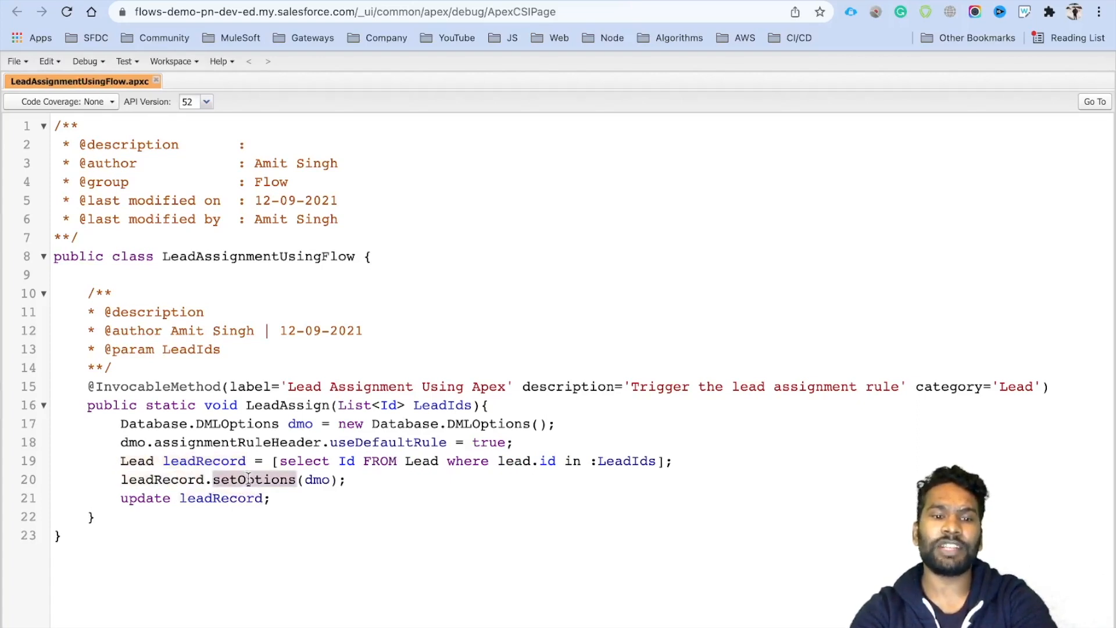
double_click(317, 479)
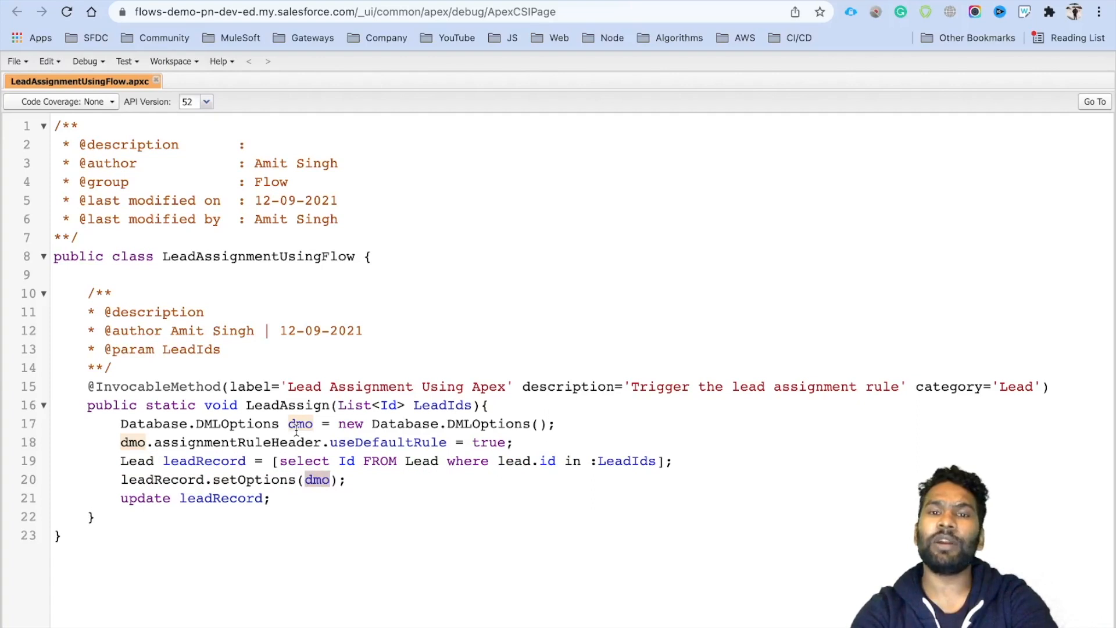
drag(122, 498, 281, 499)
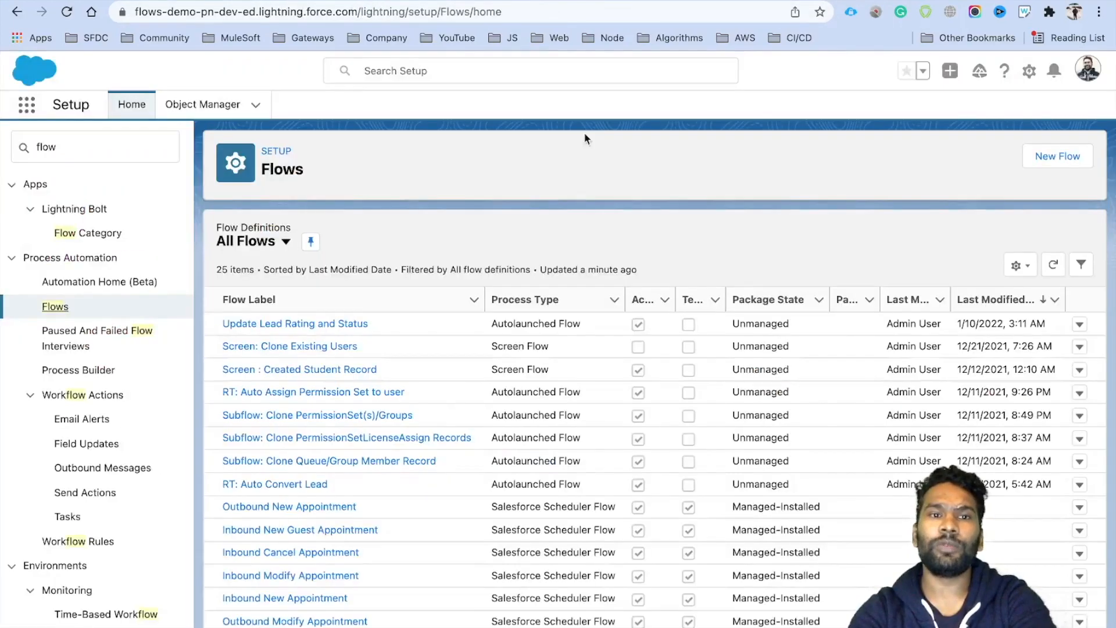
Step: Start a new Record-Triggered Flow from the Flows page
click(1042, 155)
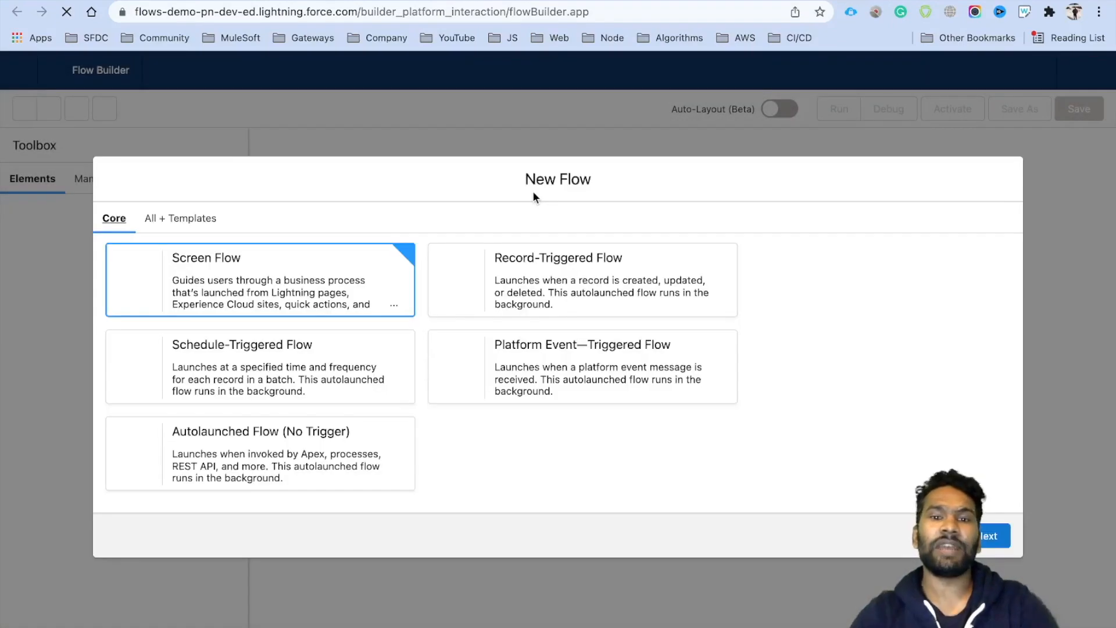
click(580, 286)
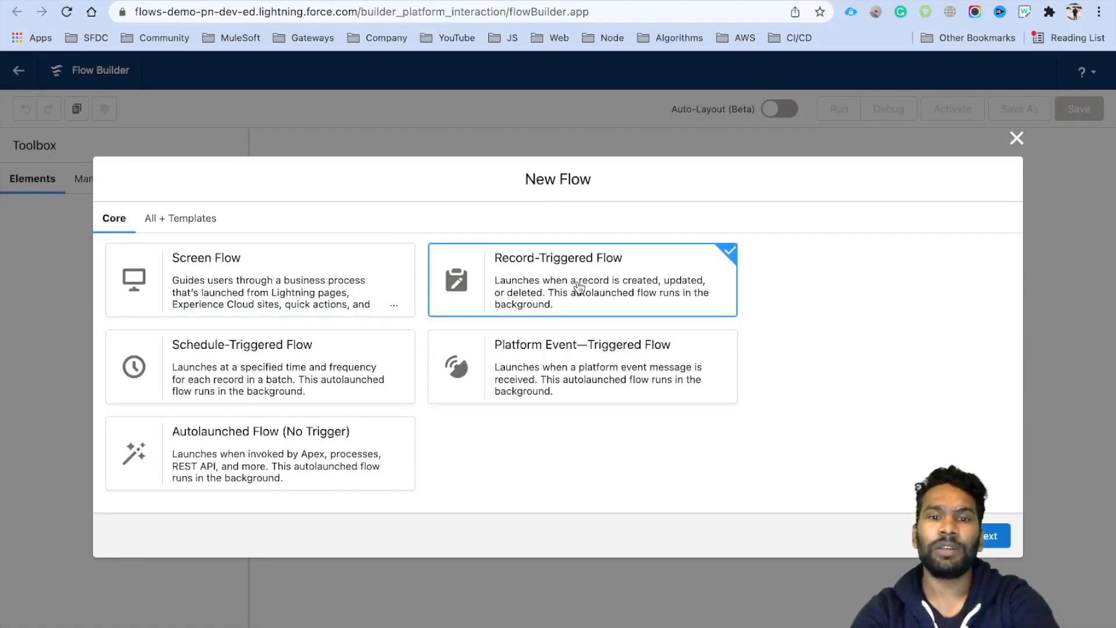
click(986, 528)
click(661, 343)
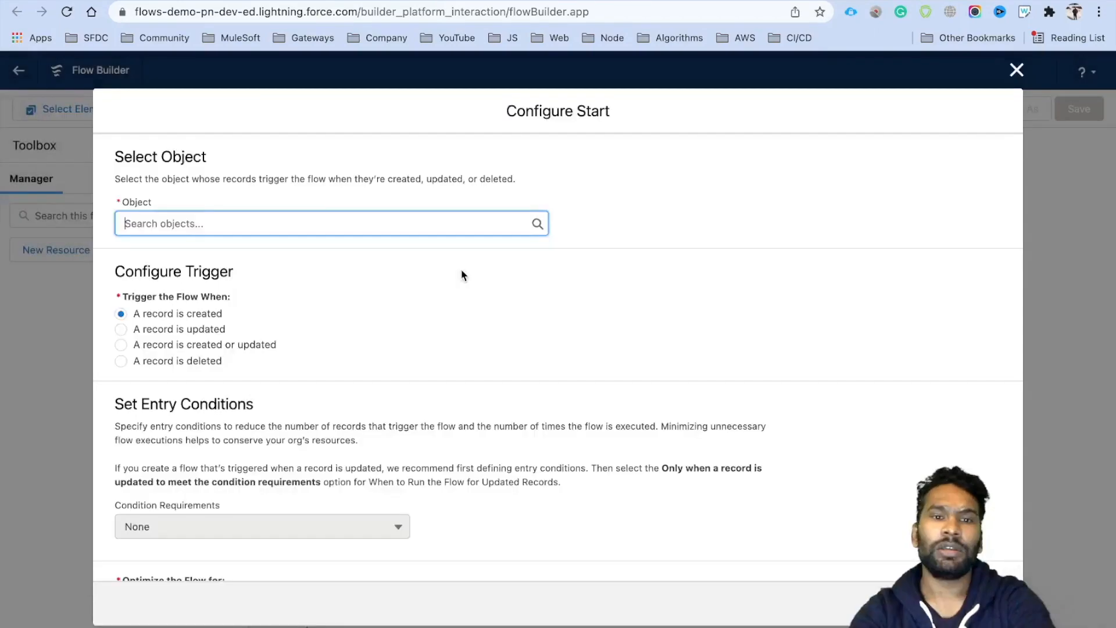
Step: Set the flow's object to Lead and trigger it when a record is created or updated
click(279, 221)
text(Lead)
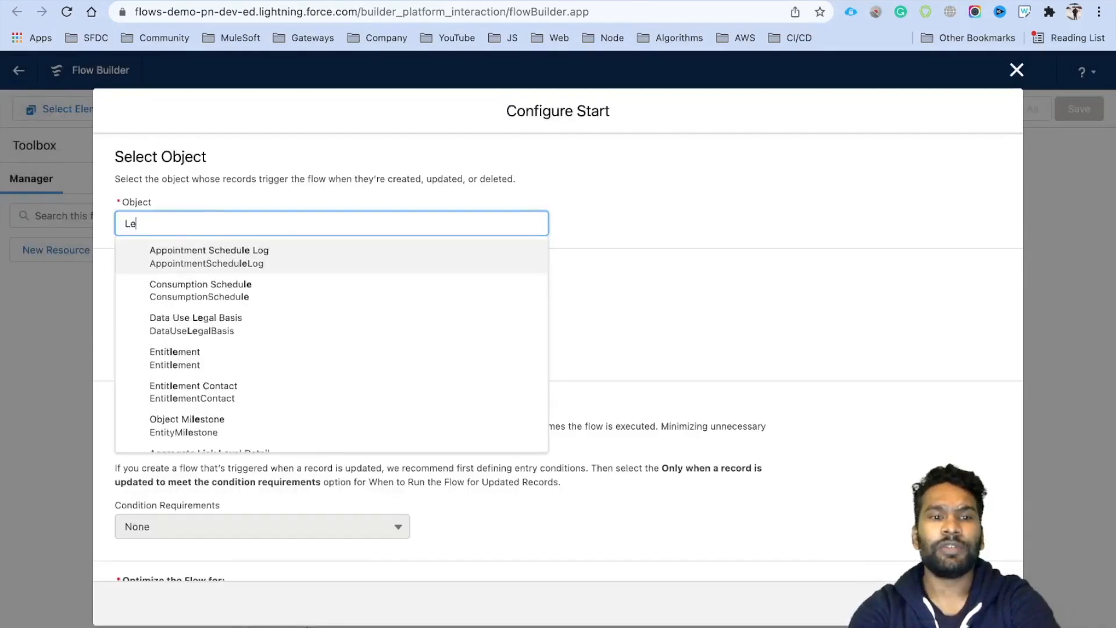
click(269, 252)
scroll(197, 259, down, 3)
click(204, 205)
Step: Require All Conditions Are Met (AND) for entry and choose LeadSource as the first condition's field
click(199, 388)
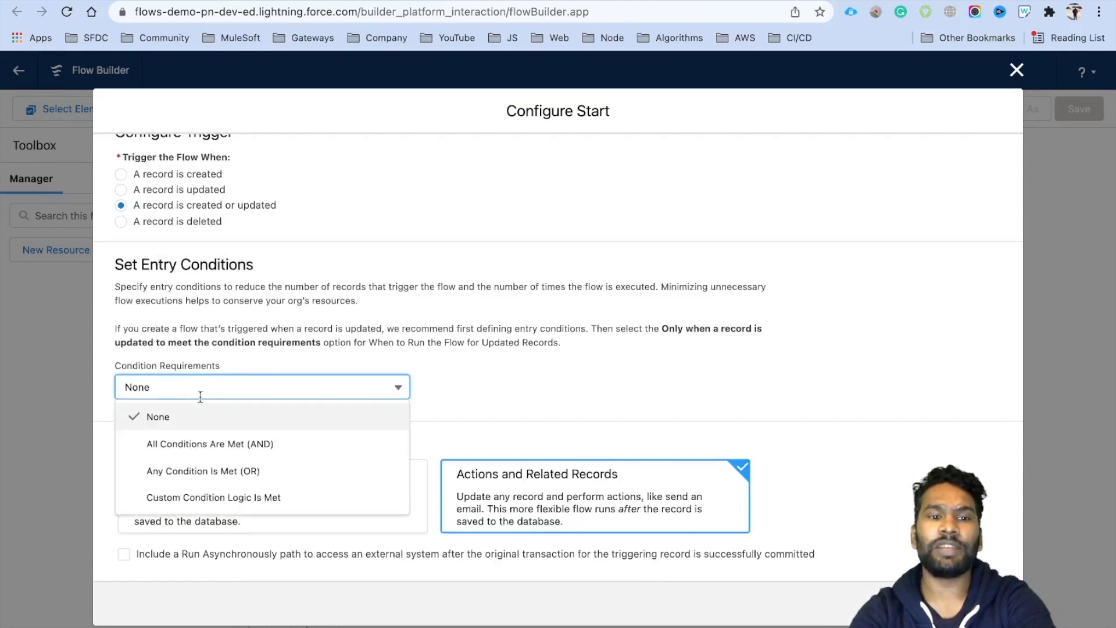
click(232, 445)
click(232, 444)
text(Lead)
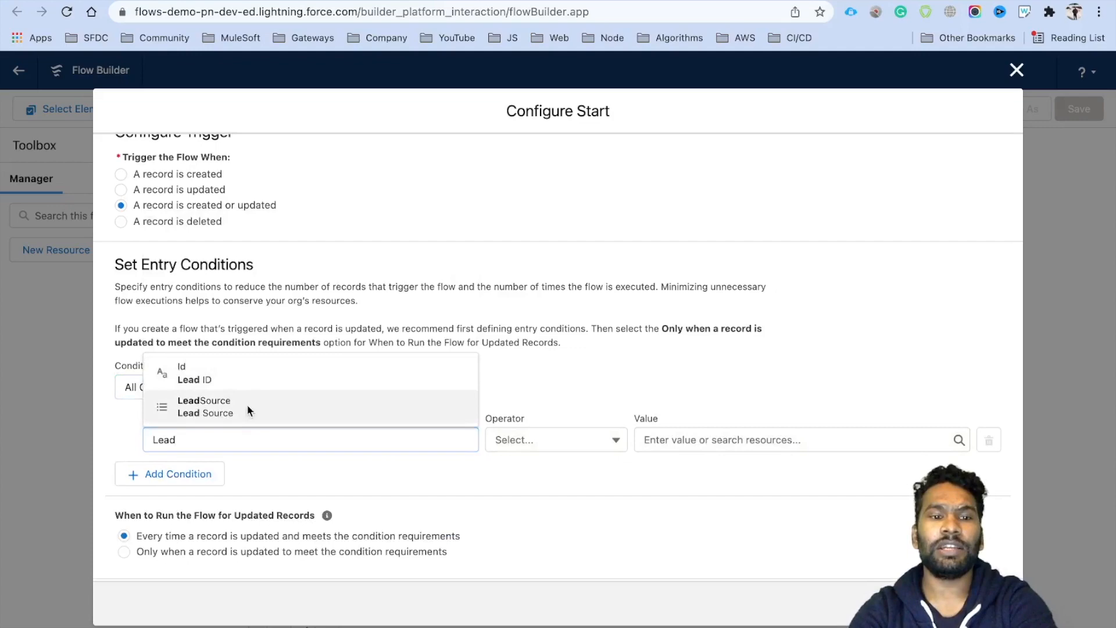
click(247, 404)
Step: Add a second entry condition on the Status field
scroll(186, 465, down, 3)
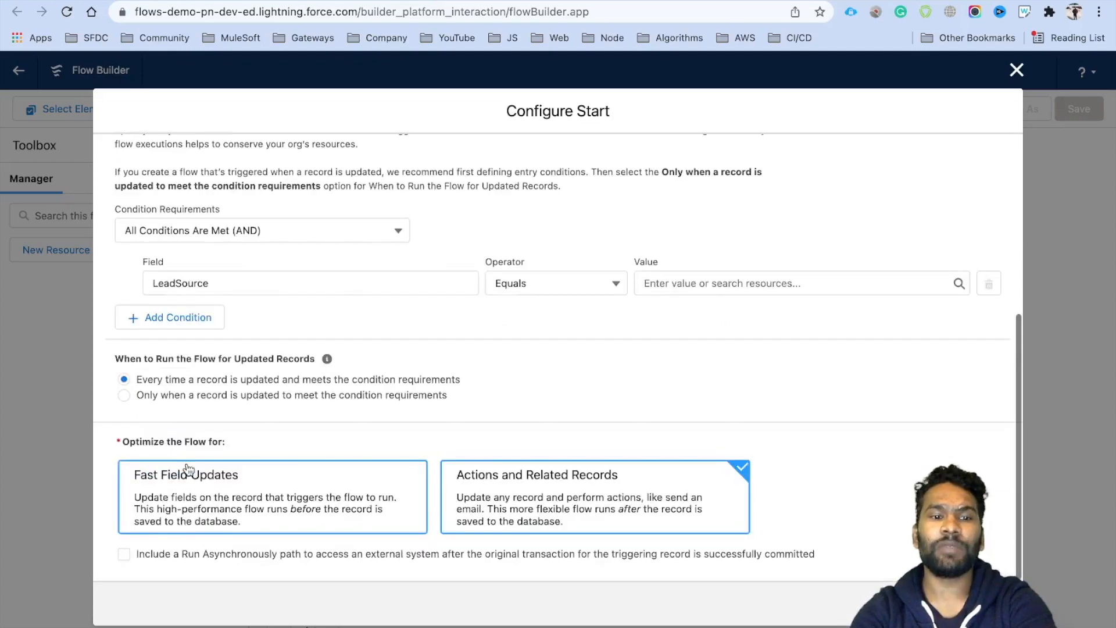
click(194, 316)
click(230, 332)
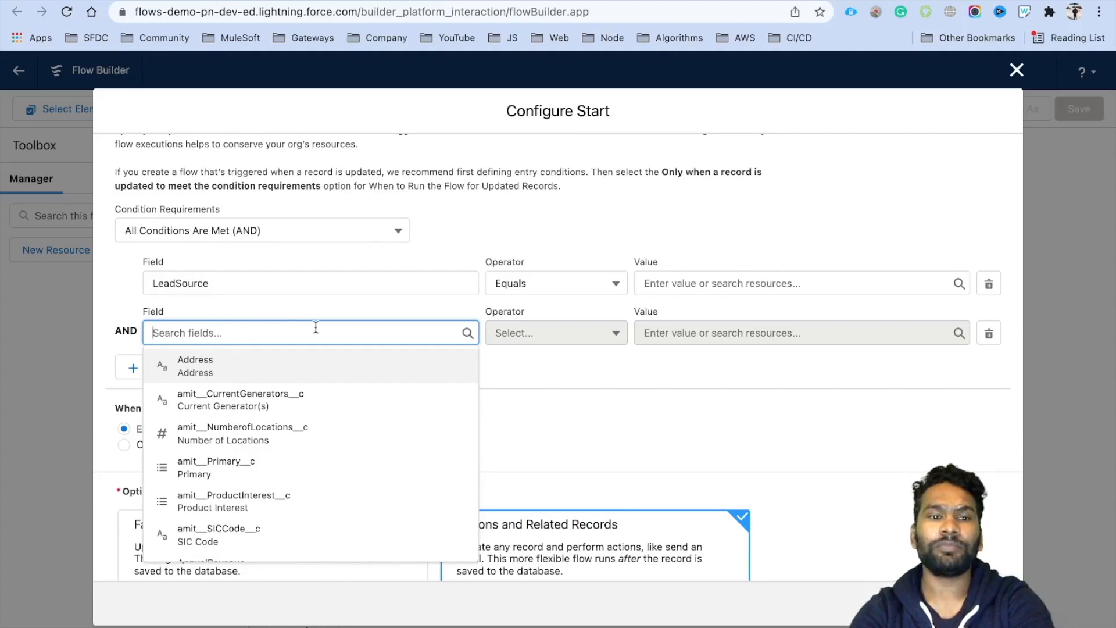
text(Lea)
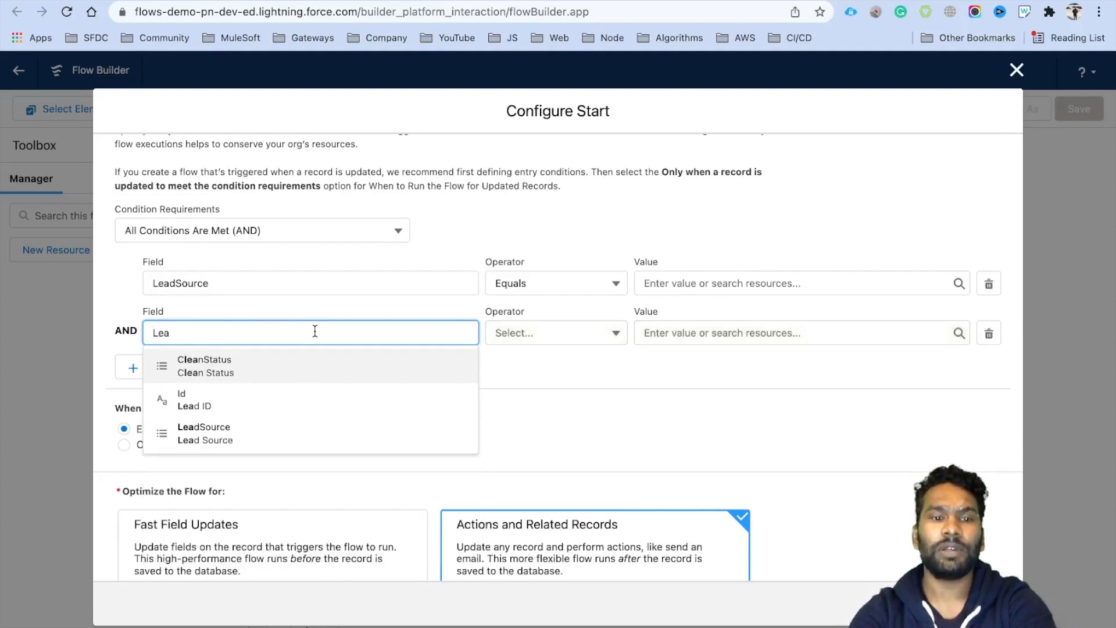
key(BackSpace)
key(BackSpace)
key(BackSpace)
text(Sta)
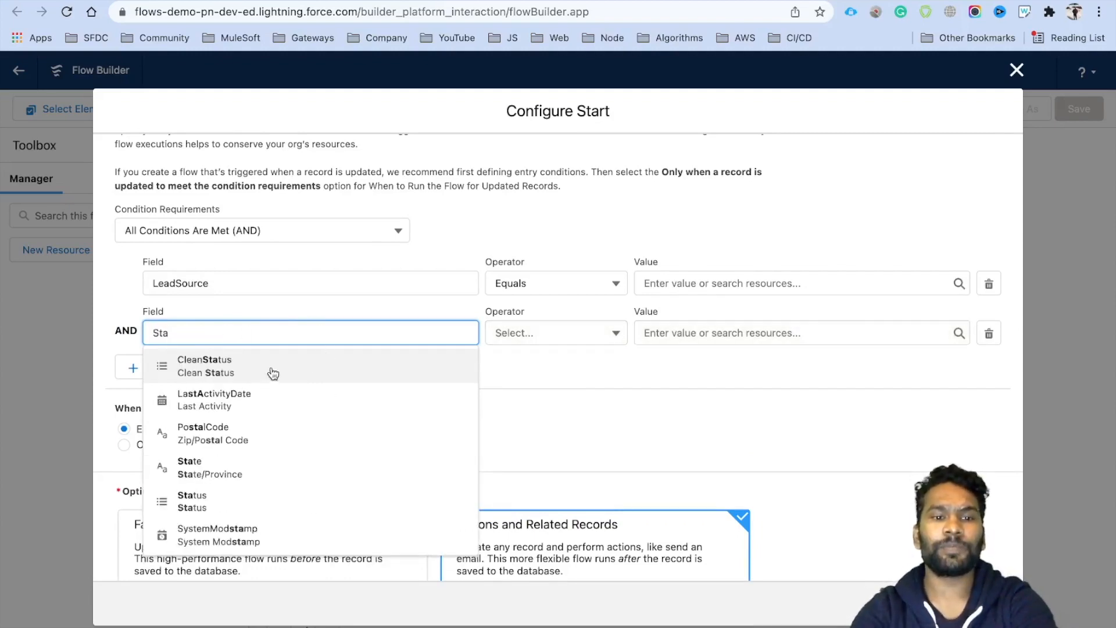
click(211, 501)
Step: Add a third entry condition on the Rating field
click(194, 361)
click(212, 381)
text(Ra)
click(231, 483)
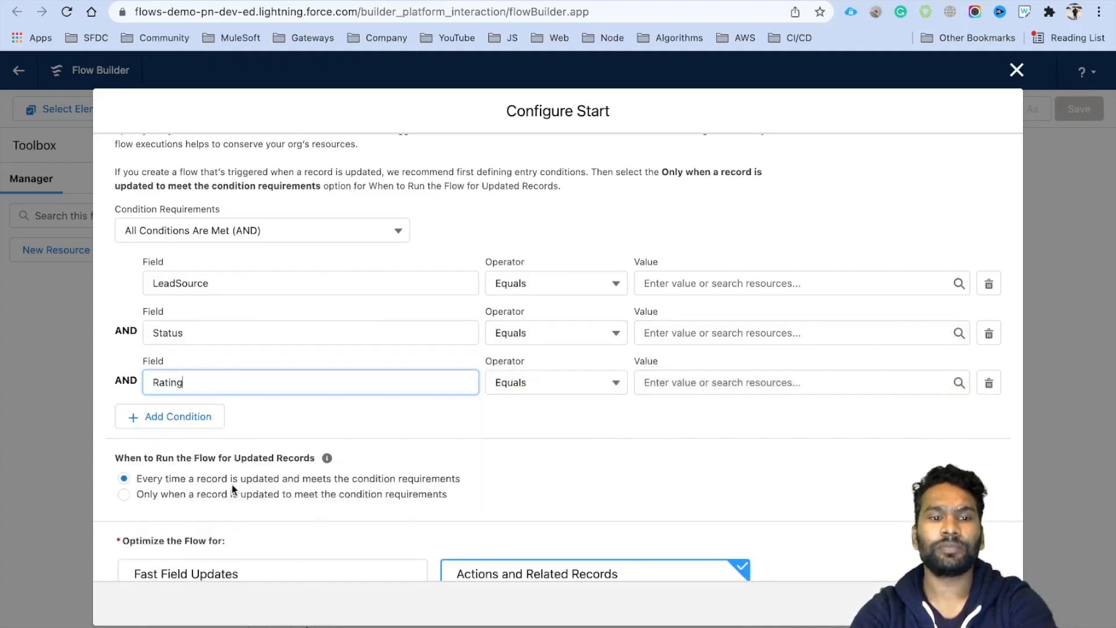
Step: Set the entry condition values to Partner Referral for LeadSource, Working - Contacted for Status and Hot for Rating
click(682, 282)
text(Pa)
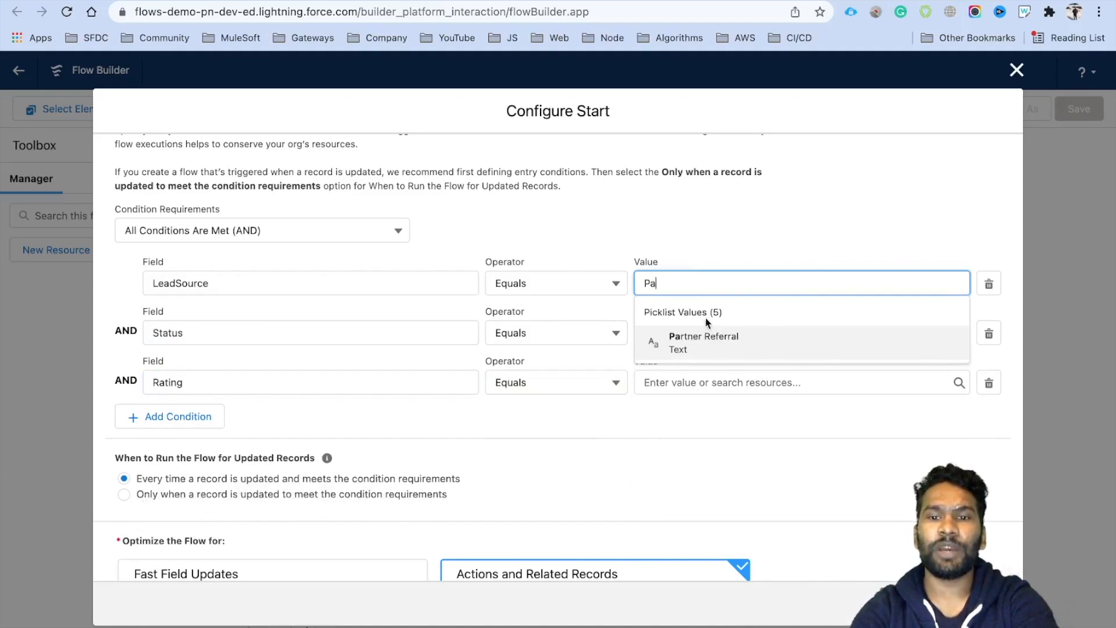
click(713, 340)
click(690, 332)
text(Wo)
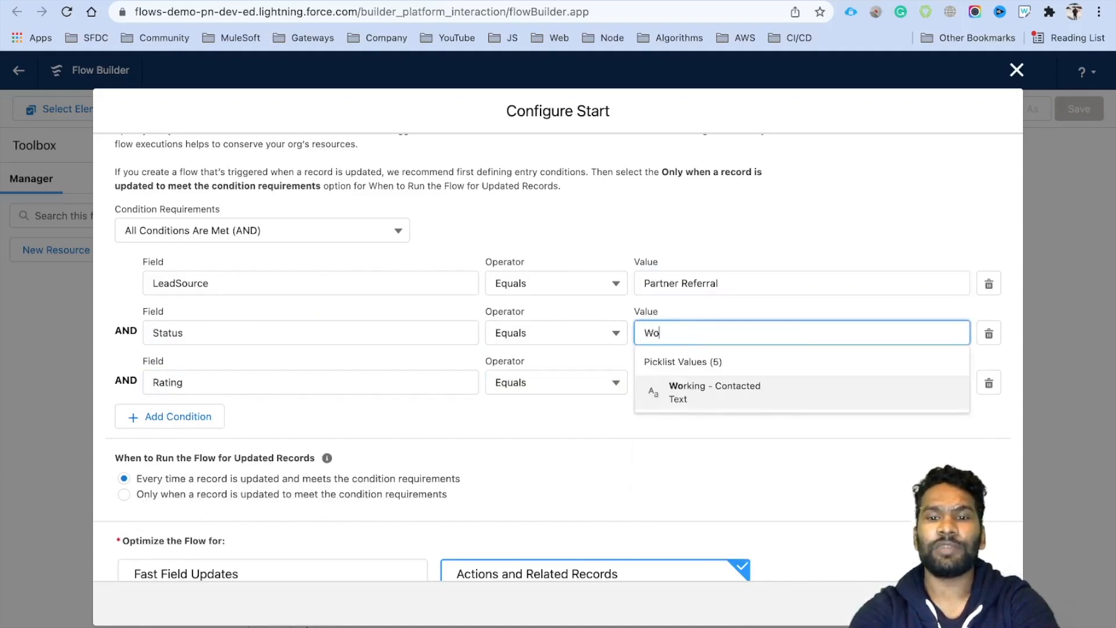
click(730, 390)
click(679, 382)
text(H)
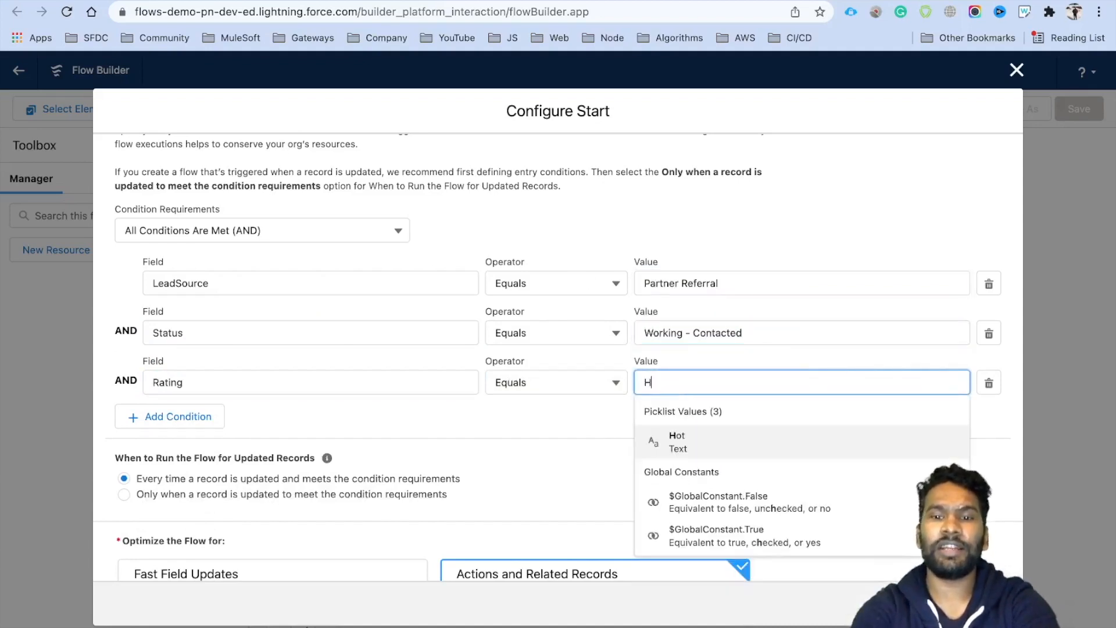
click(677, 442)
scroll(620, 415, down, 2)
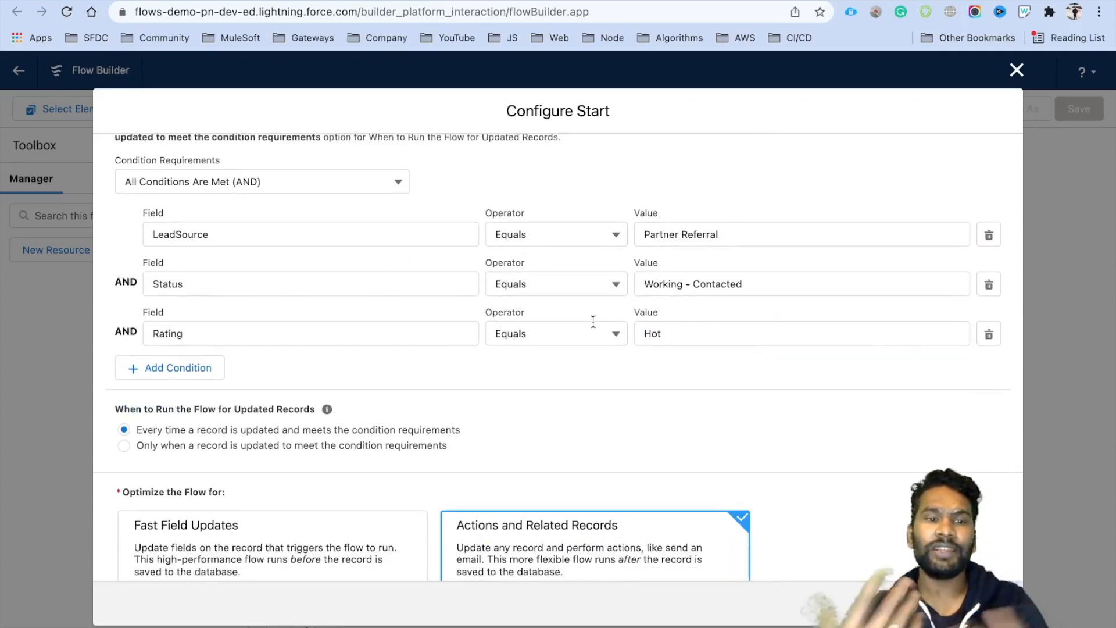
scroll(593, 322, down, 2)
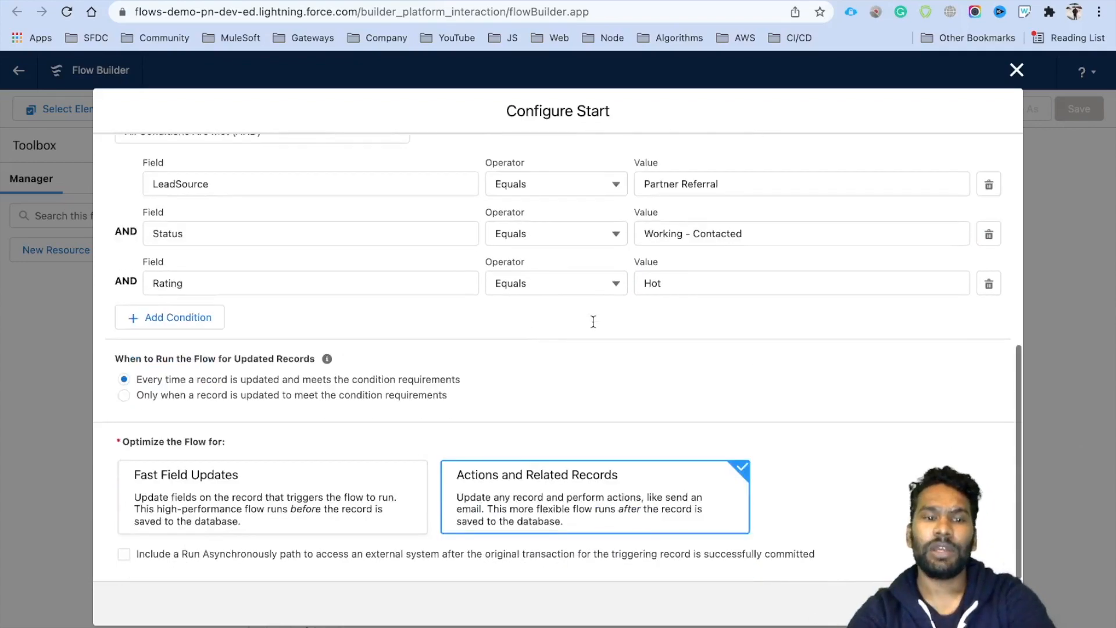
click(284, 399)
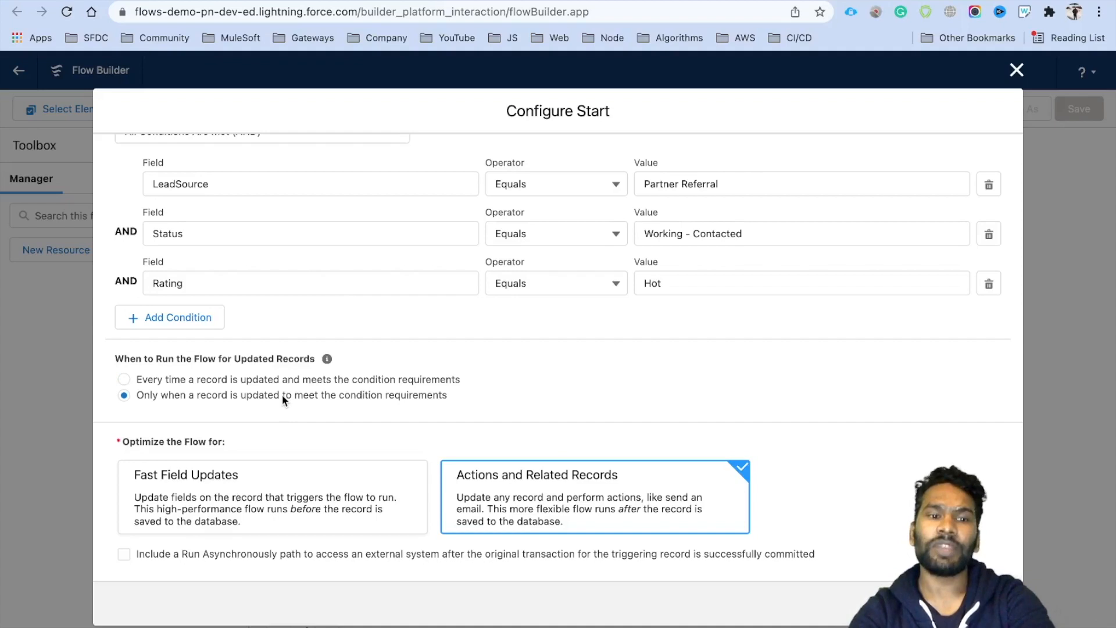
drag(133, 395, 475, 399)
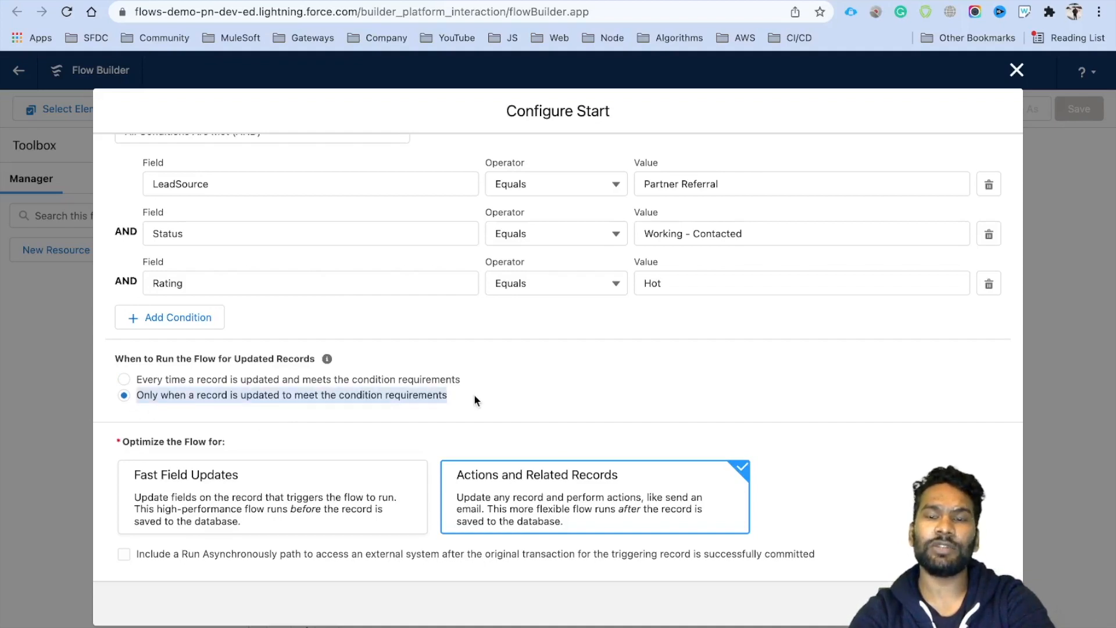
click(229, 381)
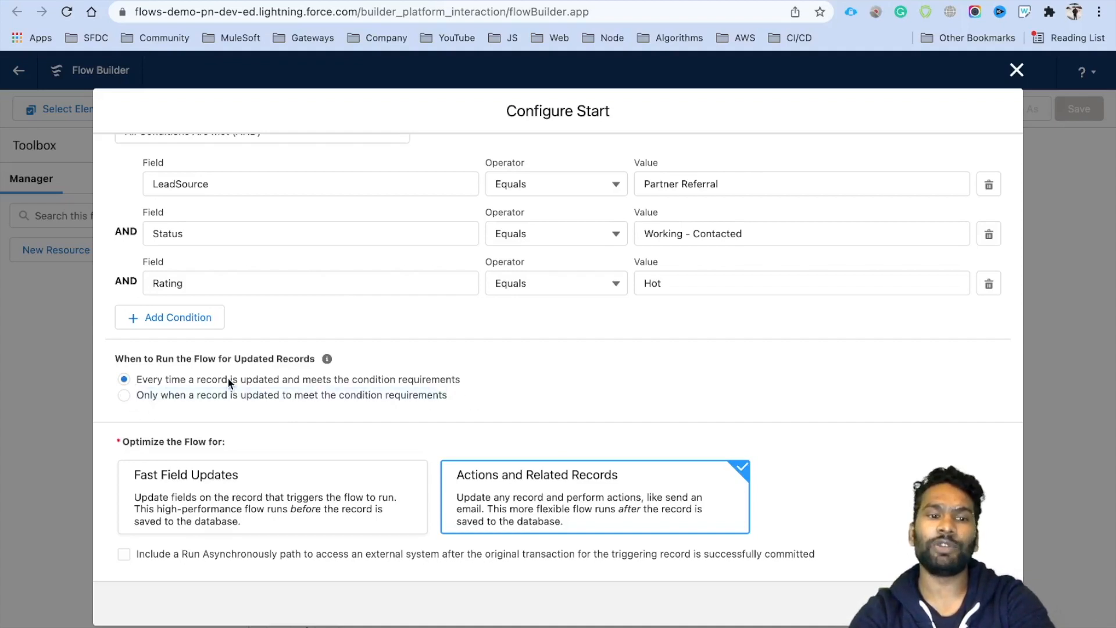
Step: Confirm the start configuration and add a scheduled path labelled After 1 Minute
drag(138, 382, 563, 386)
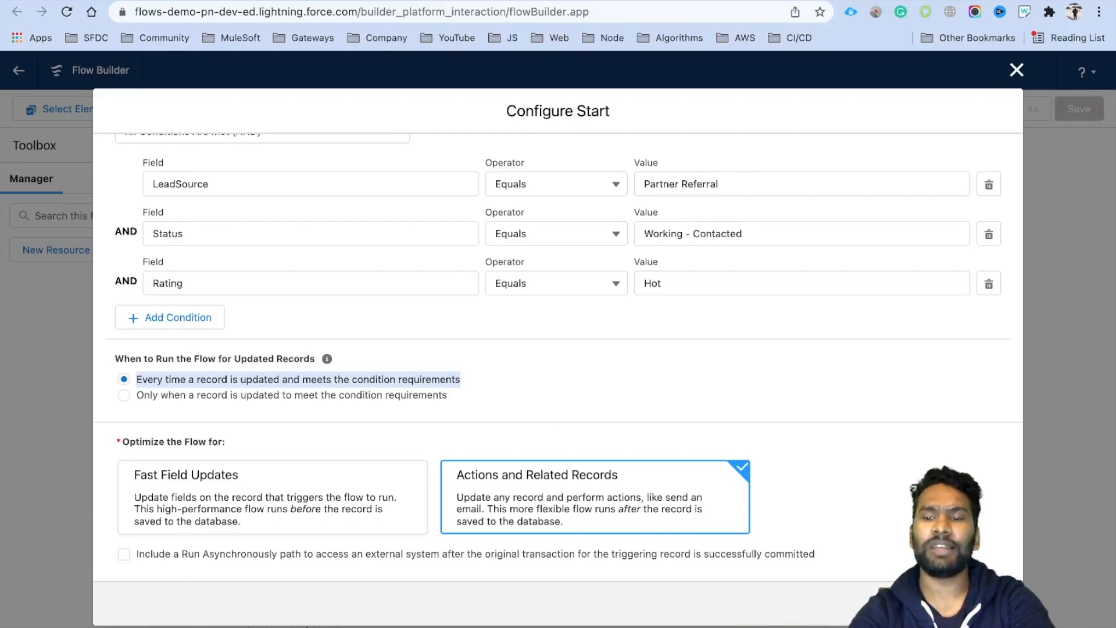
click(990, 604)
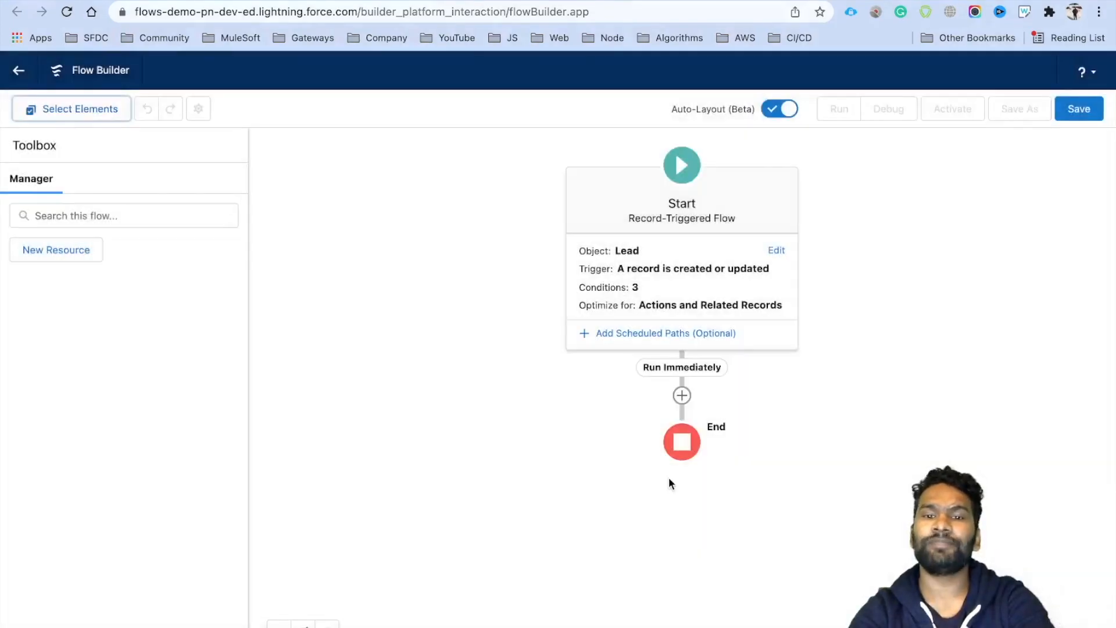
click(642, 336)
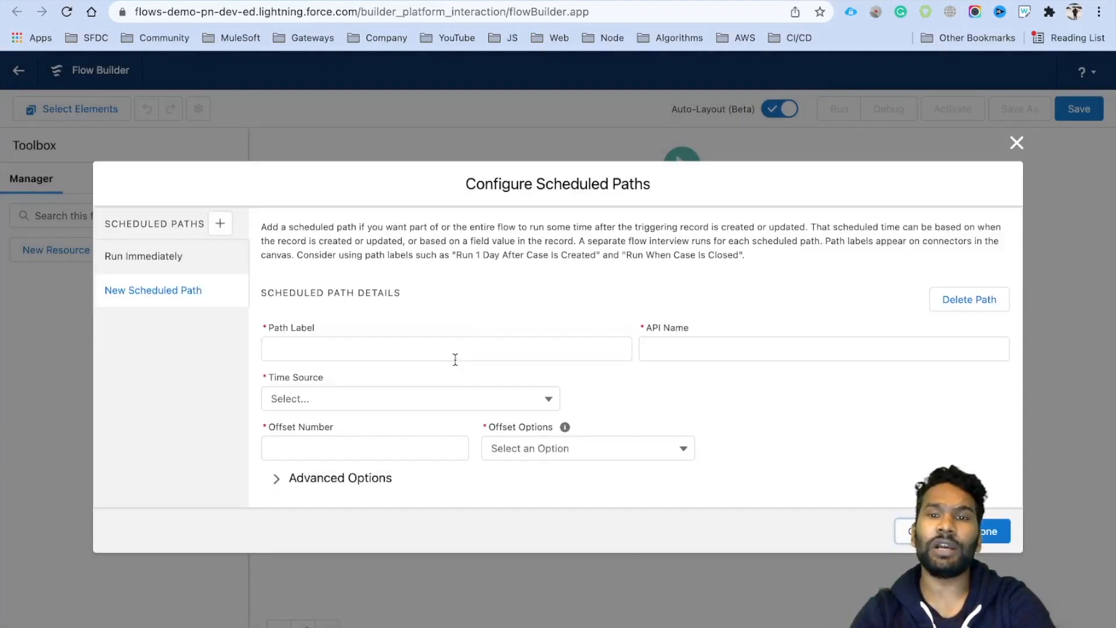
click(455, 360)
text(After 1 Minute)
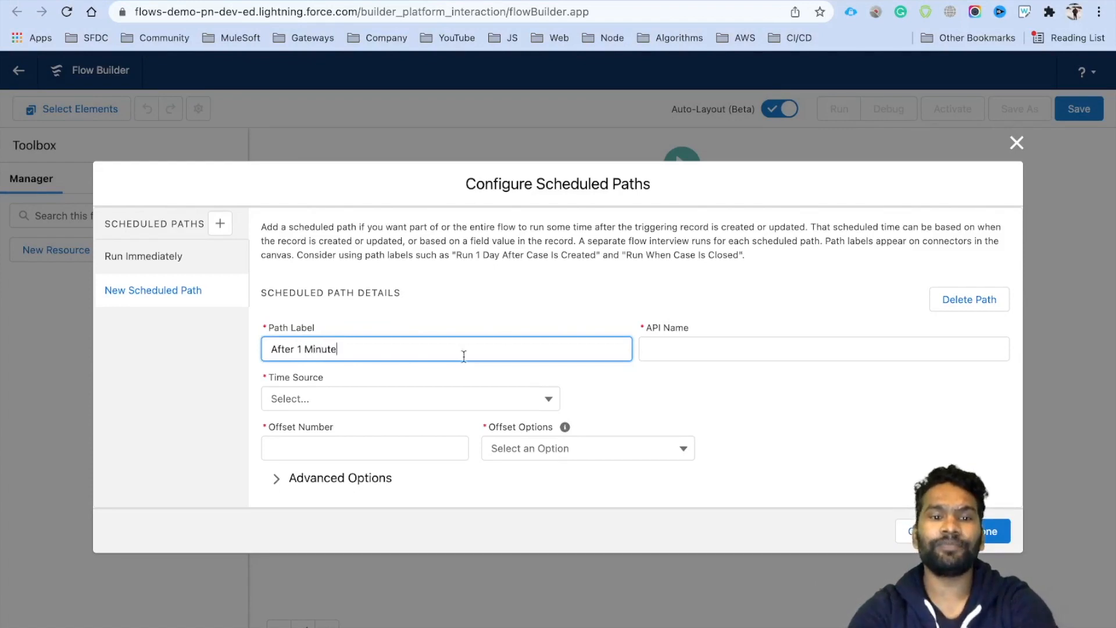
click(505, 317)
Step: Schedule the After 1 Minute path for 1 Minutes After, with When Lead is Created or Updated as the time source
click(348, 398)
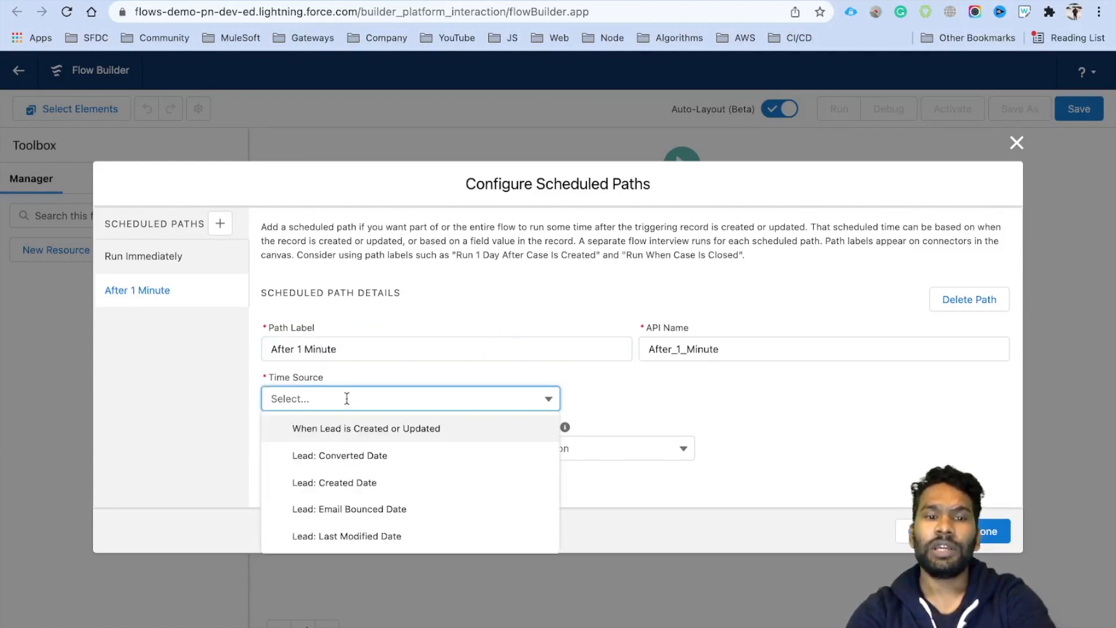
click(387, 433)
click(355, 451)
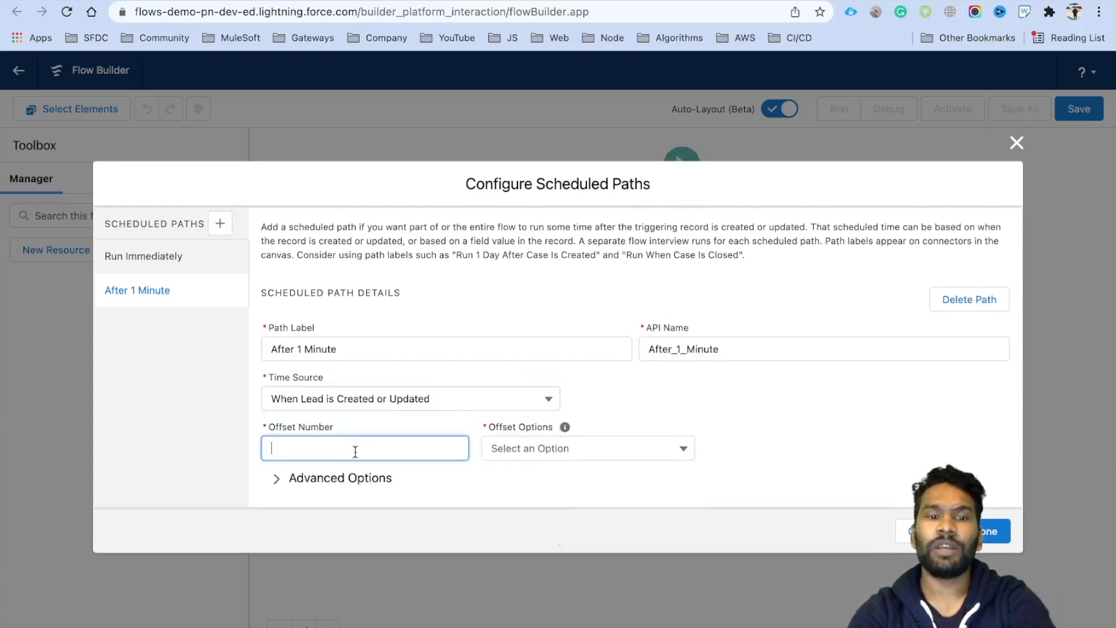
click(547, 447)
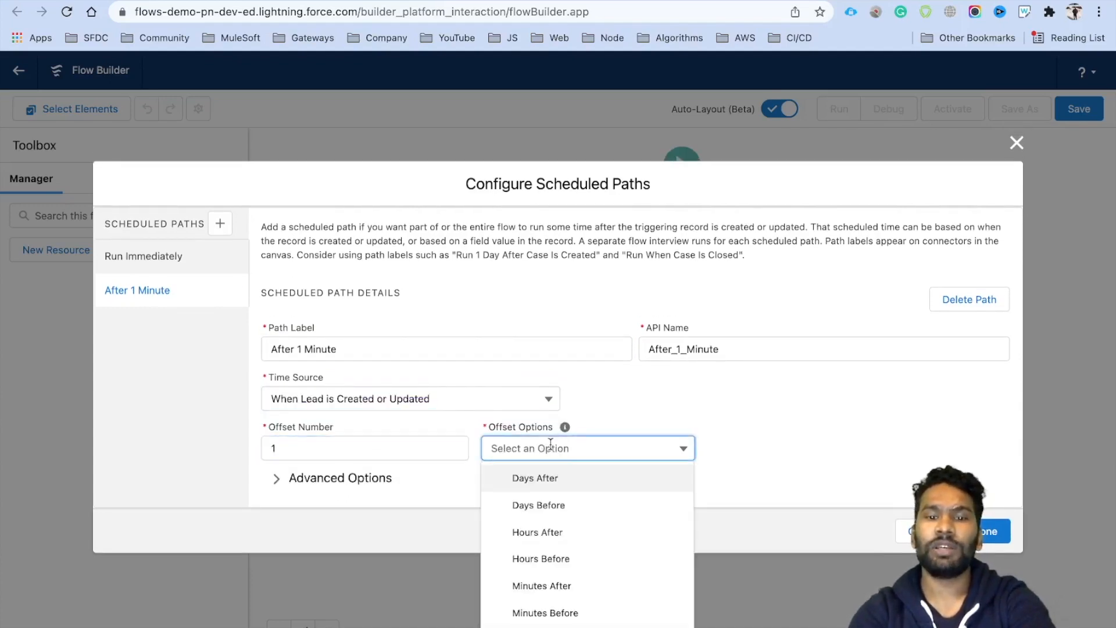
click(557, 590)
Step: Set the scheduled path's batch size to 1 and confirm the scheduled paths
click(326, 478)
click(350, 495)
text(1)
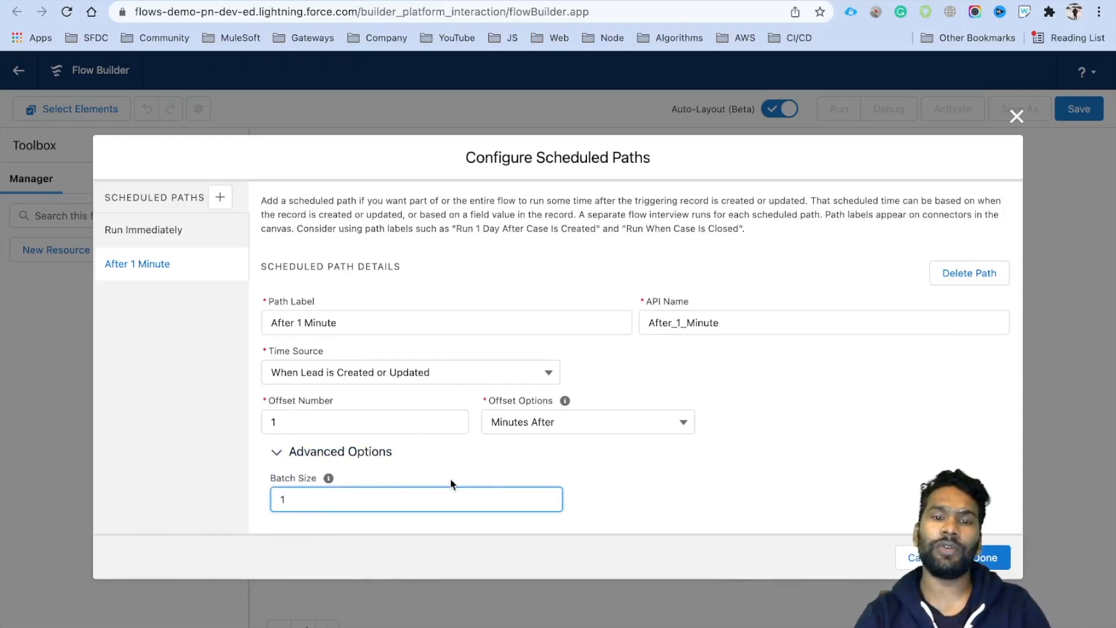
click(509, 469)
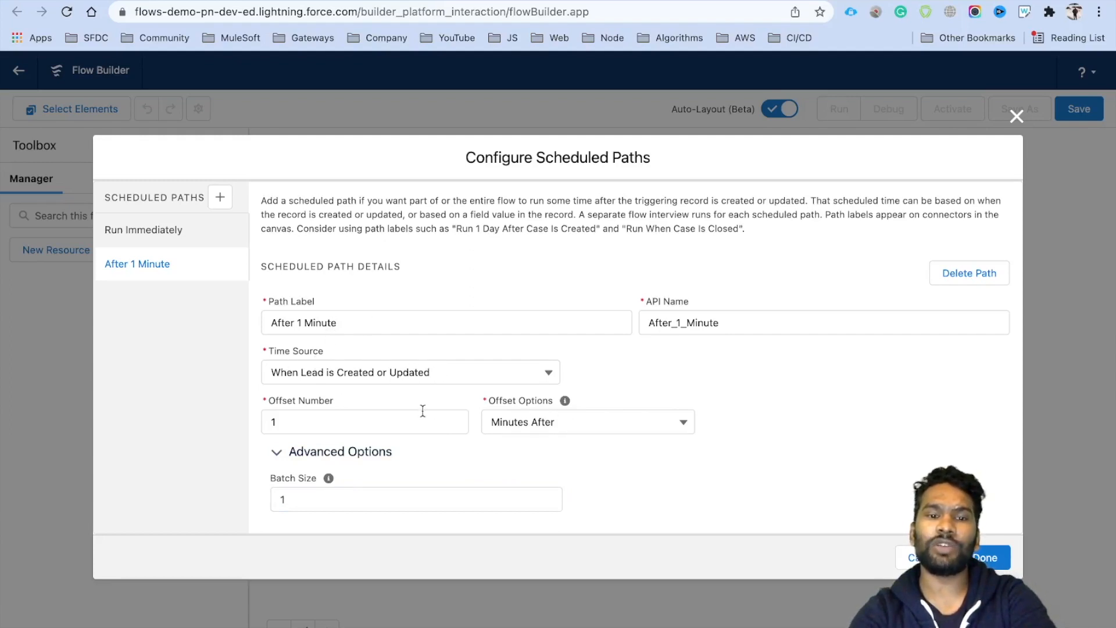
click(990, 560)
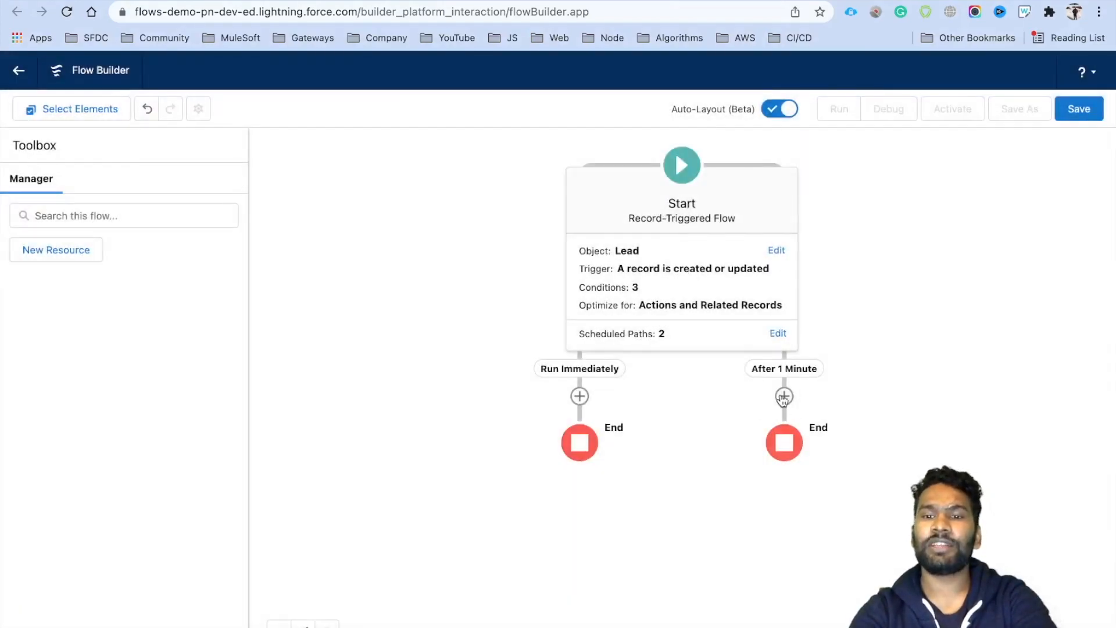
Step: Add an action element to the After 1 Minute path using the Lead Assignment Using Apex action
click(784, 396)
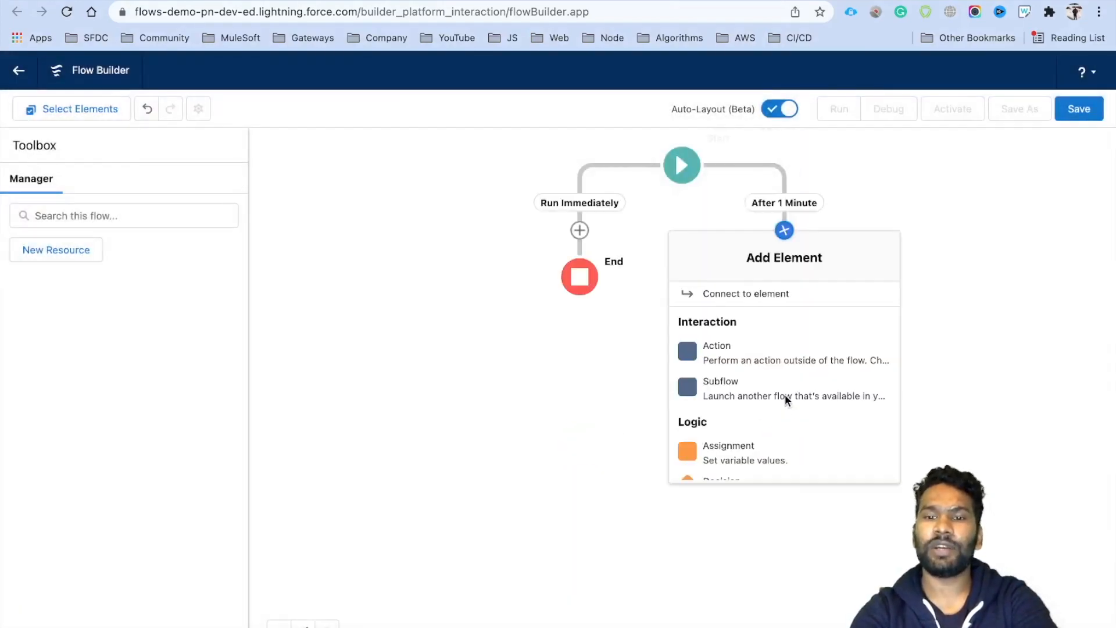
click(748, 363)
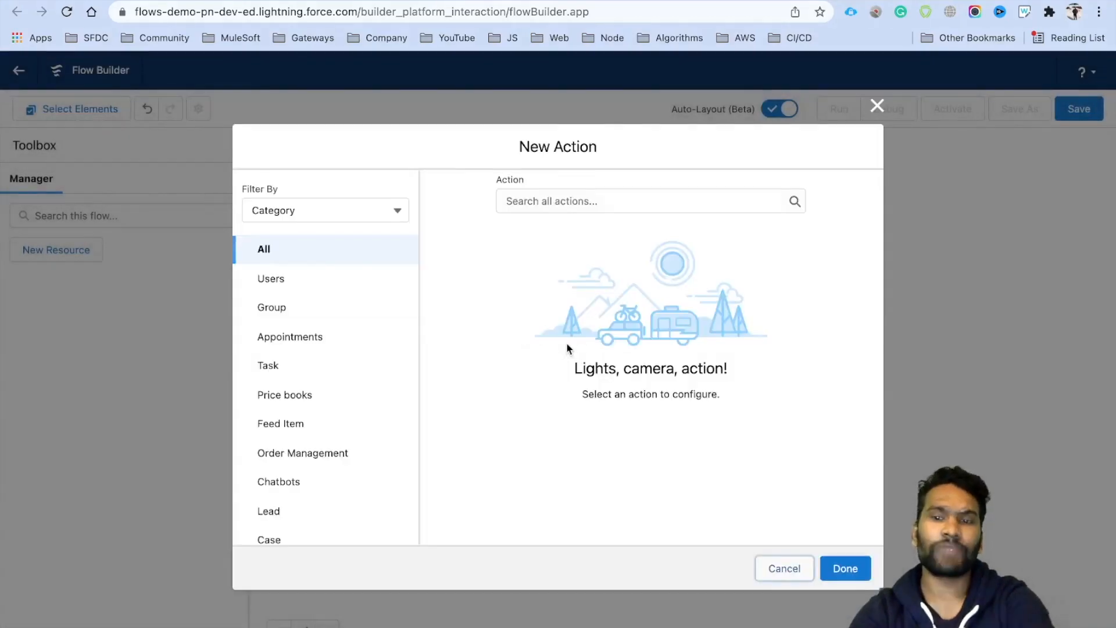
click(547, 204)
text(Lead Ass)
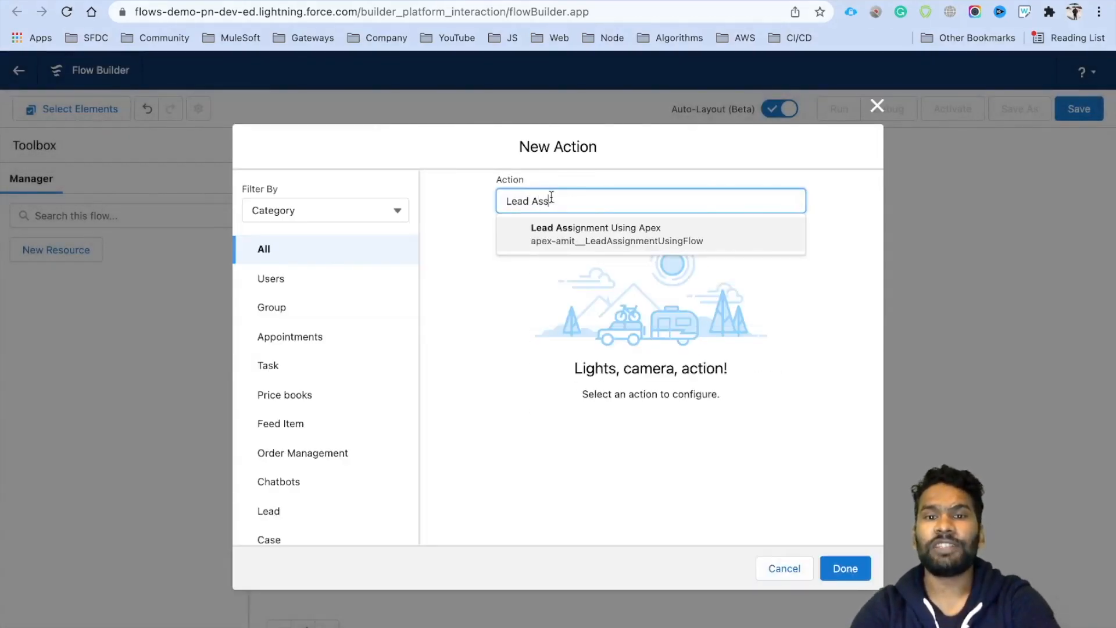
click(586, 236)
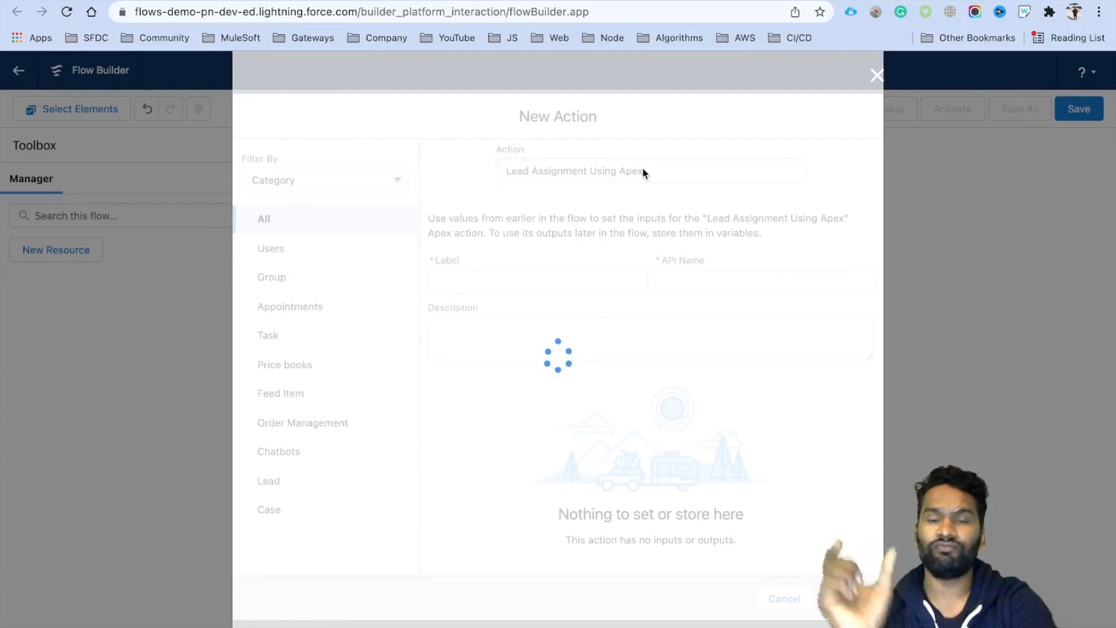
Step: Label the new action Lead Assignment Using Apex, reusing the selected action's name
triple_click(639, 200)
key(super+c)
click(465, 308)
key(super+v)
click(472, 424)
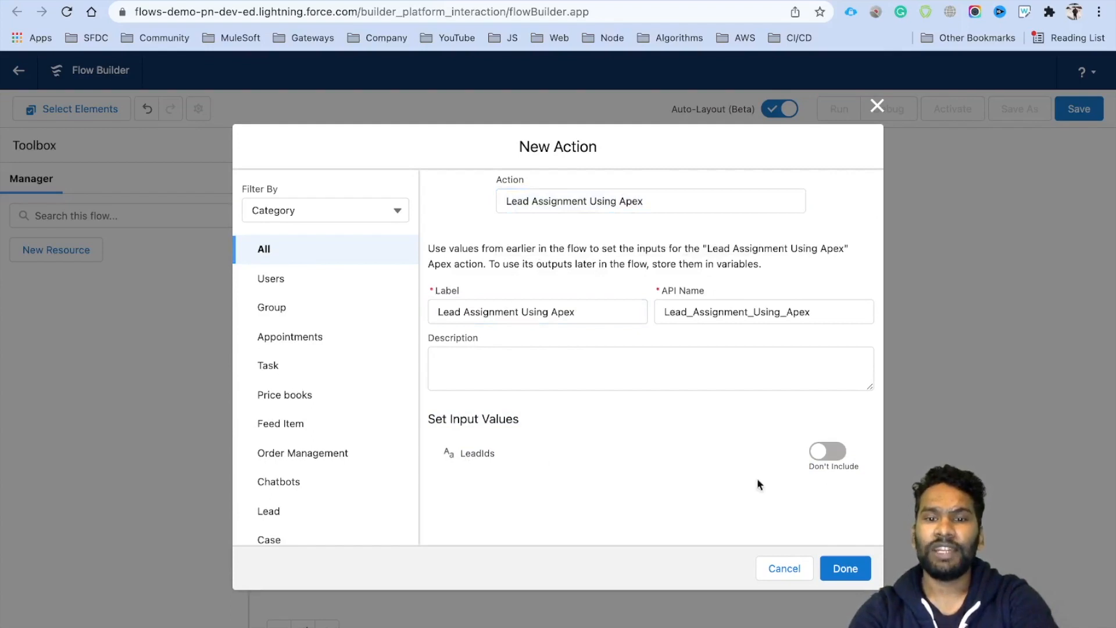
Step: Include the LeadIds input value and try to confirm the action with {!$Record.Id} as its value
click(827, 452)
click(580, 474)
text(Rec)
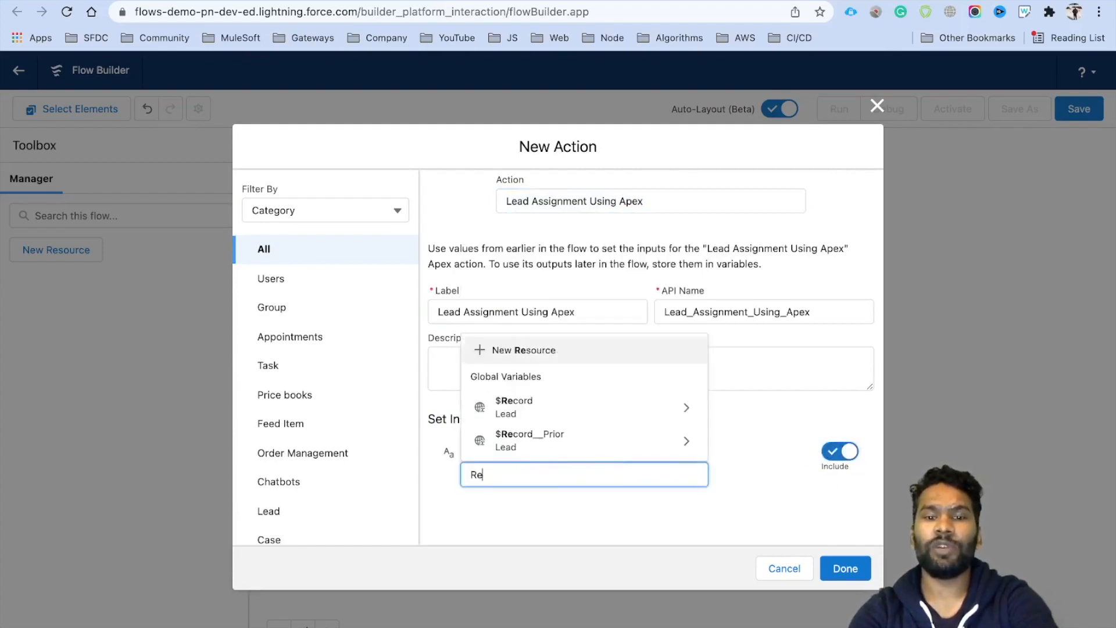
click(512, 399)
text(.)
key(BackSpace)
text(Id)
click(754, 576)
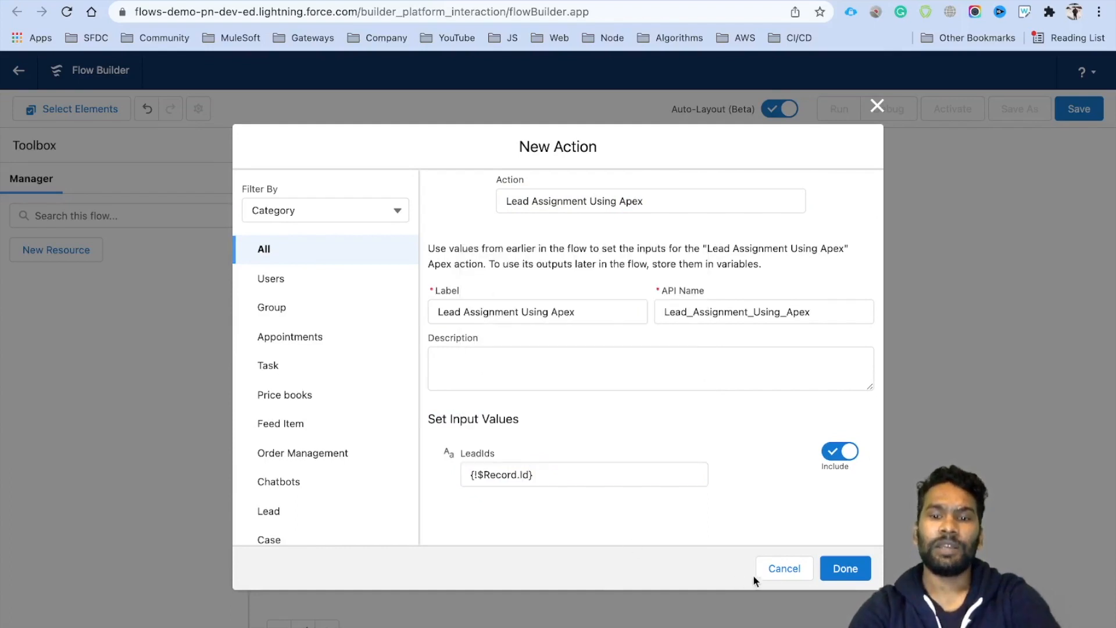
click(826, 568)
Step: Re-enter the .Id part of the LeadIds value {!$Record.Id} and confirm the action
click(542, 475)
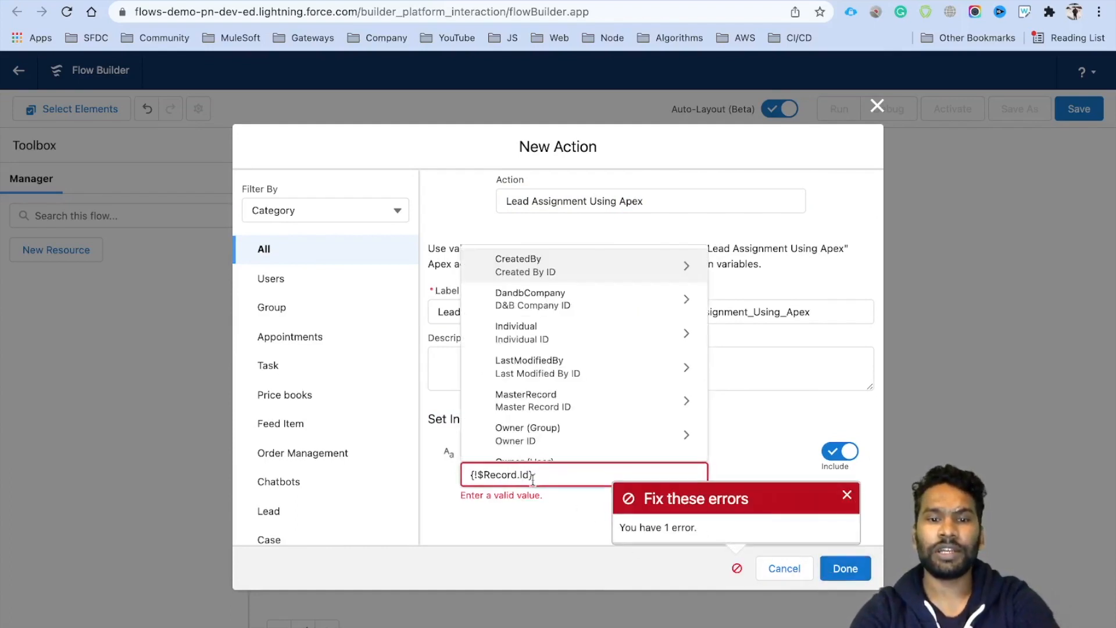
key(BackSpace)
key(BackSpace)
key(BackSpace)
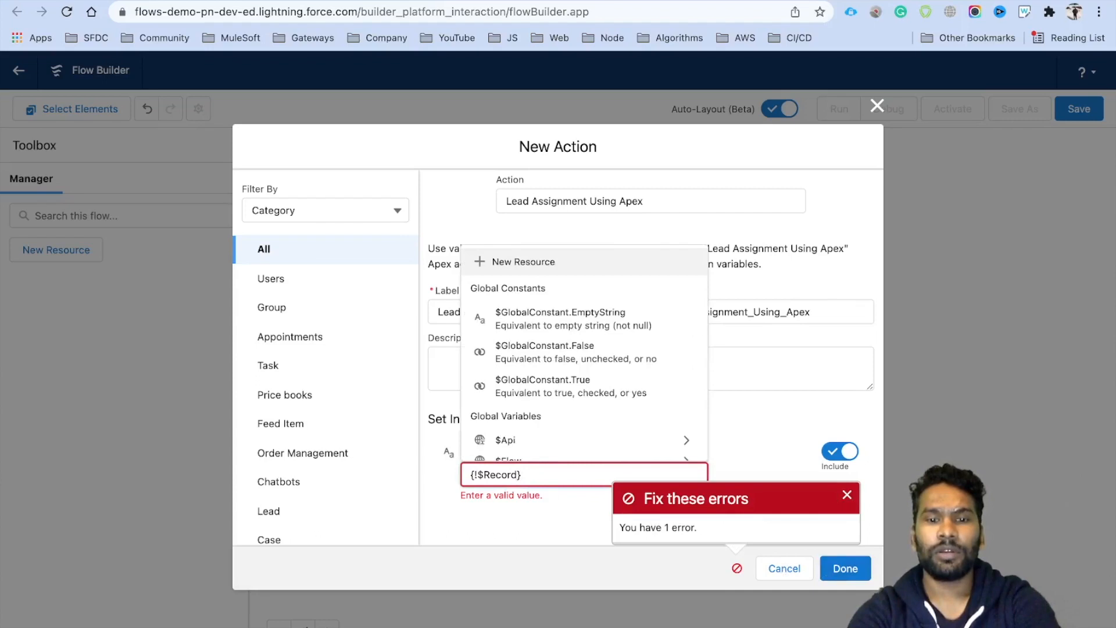
text(.Id)
click(513, 540)
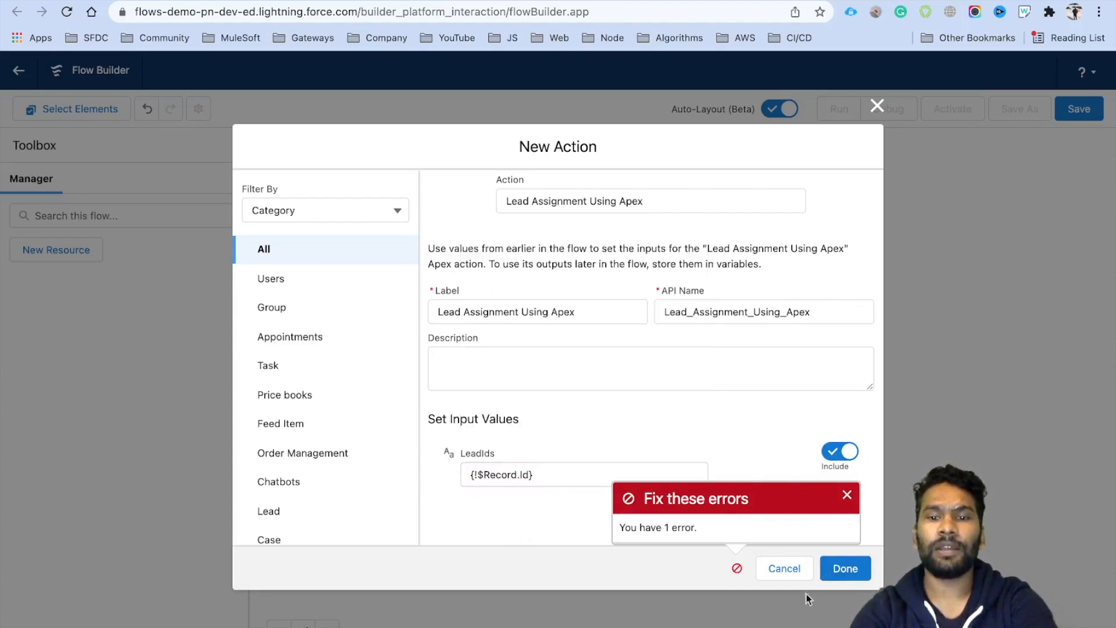
click(832, 569)
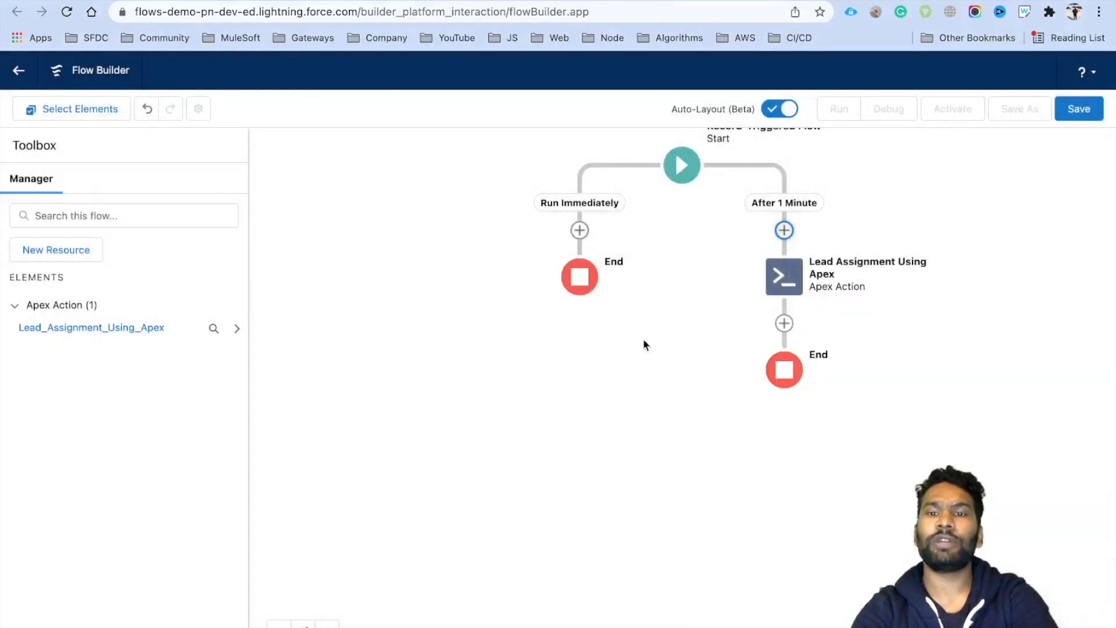
Step: Save the flow with the label Lead Assignment Rule
click(1077, 111)
click(381, 314)
text(Lead Assi)
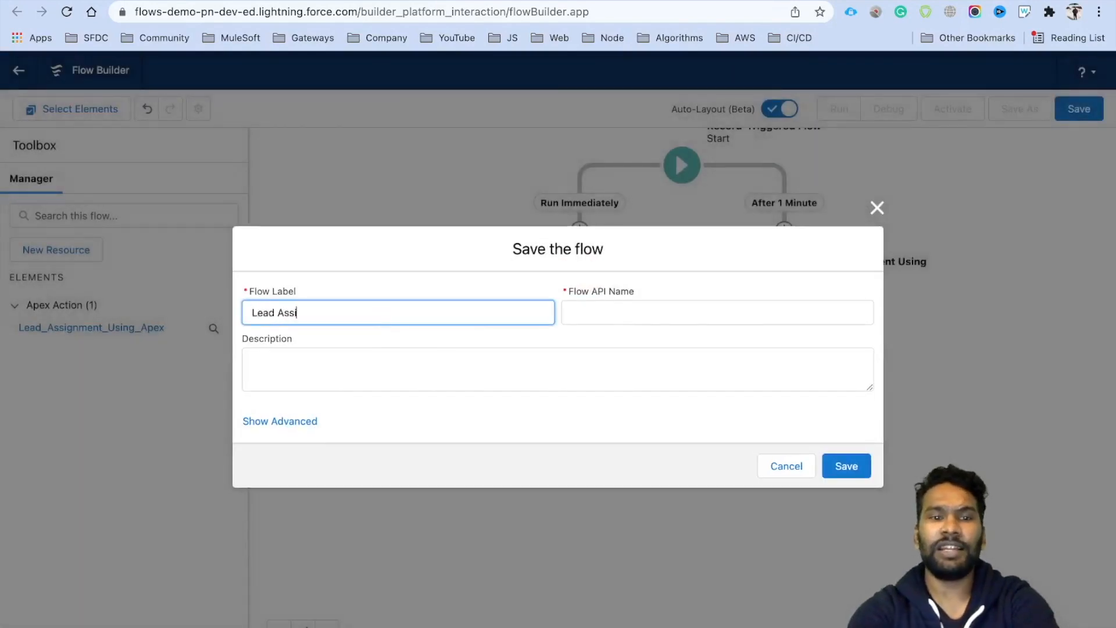
text(gnme)
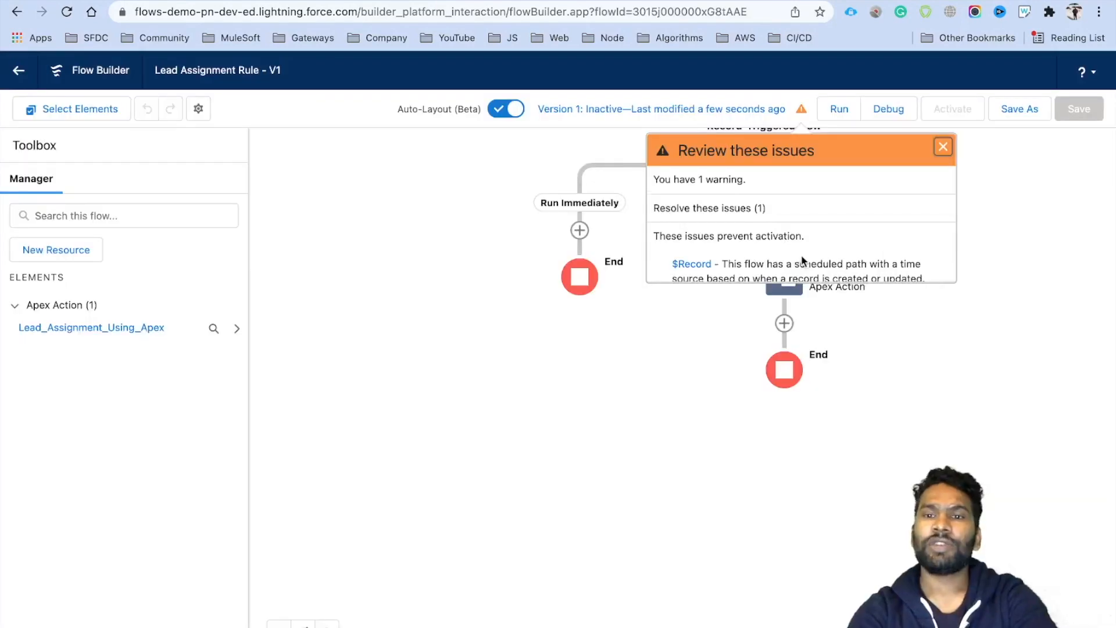
Step: Review the activation issue, set the flow to run only when a record is updated to meet the condition requirements, and save it
scroll(803, 260, down, 2)
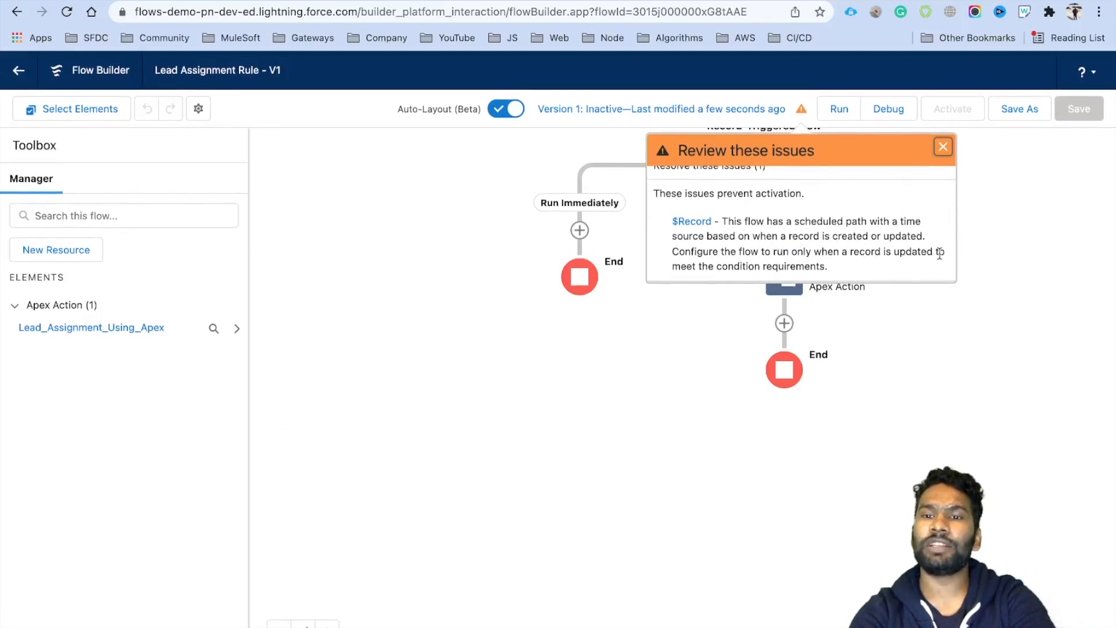
drag(673, 265, 836, 275)
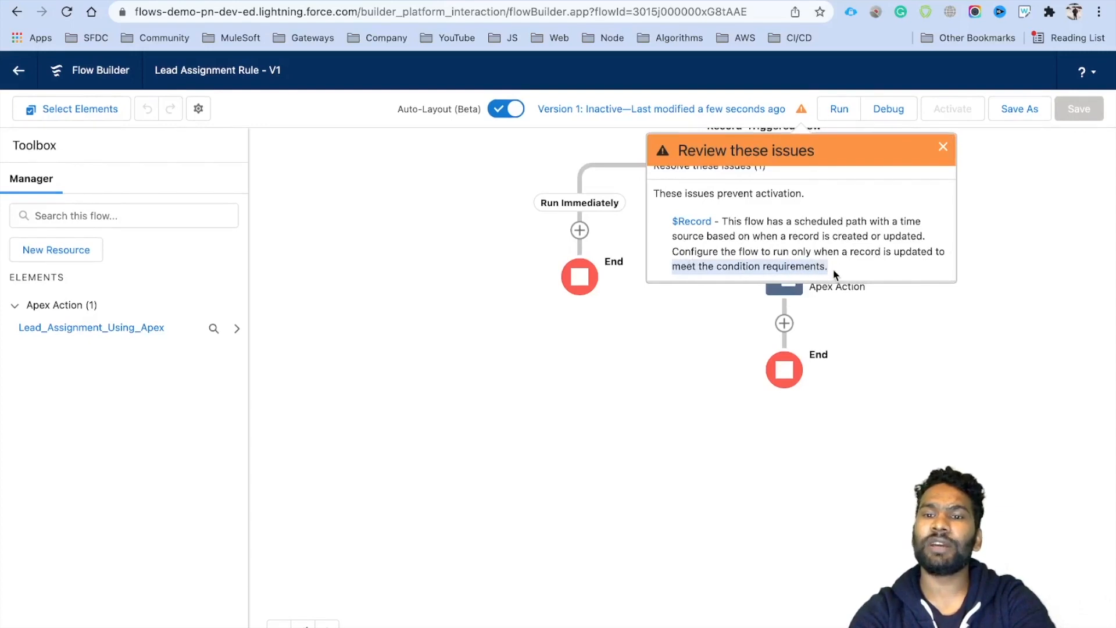
click(943, 148)
click(683, 173)
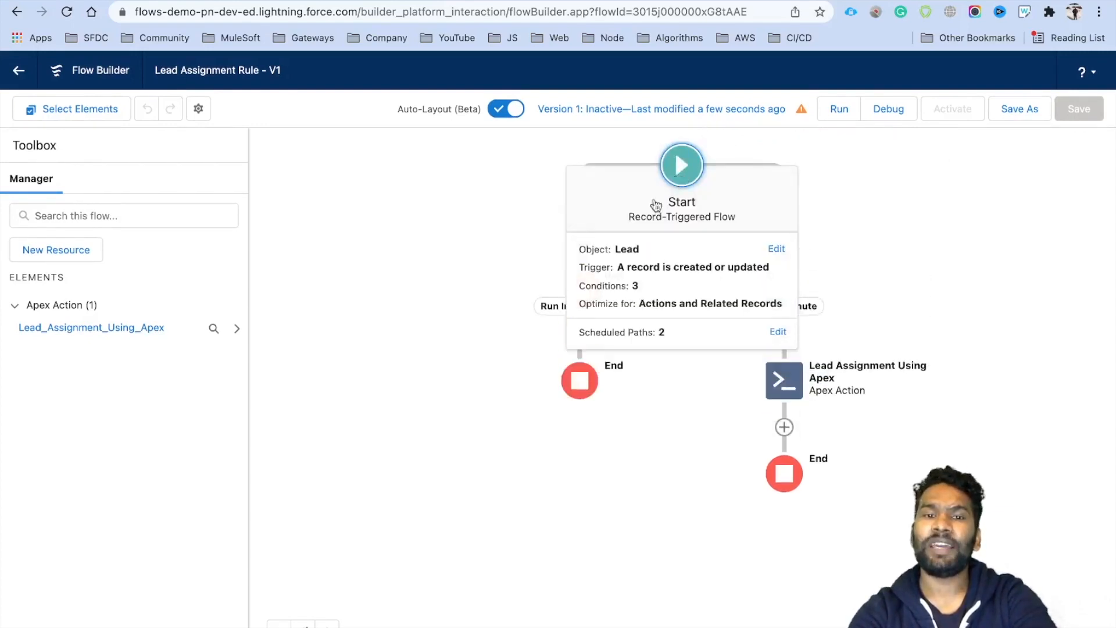
click(774, 250)
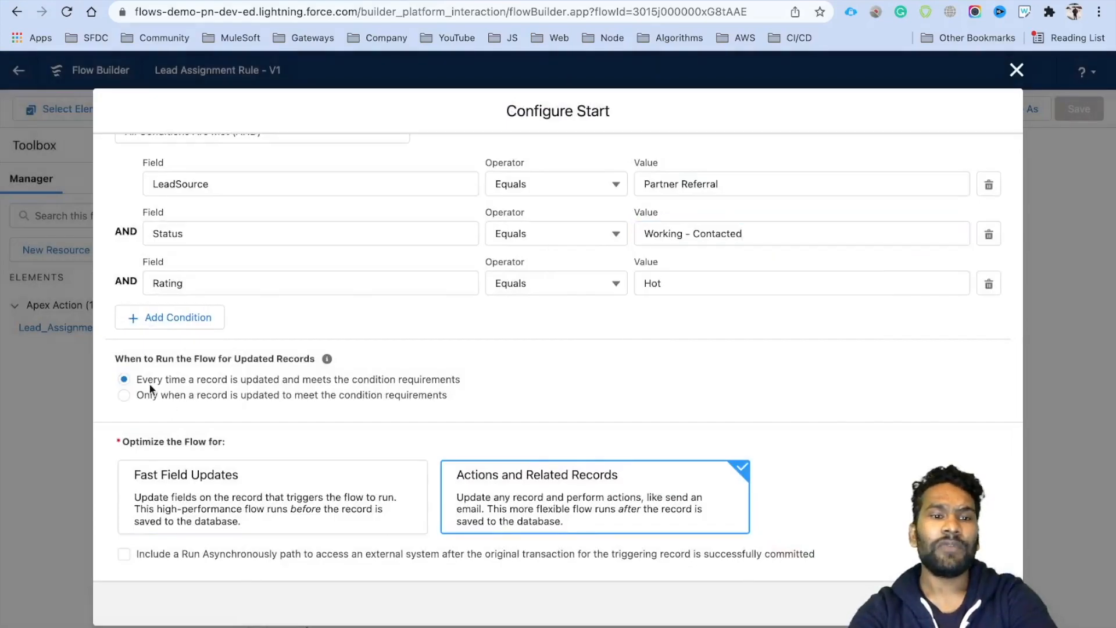
drag(137, 379, 289, 385)
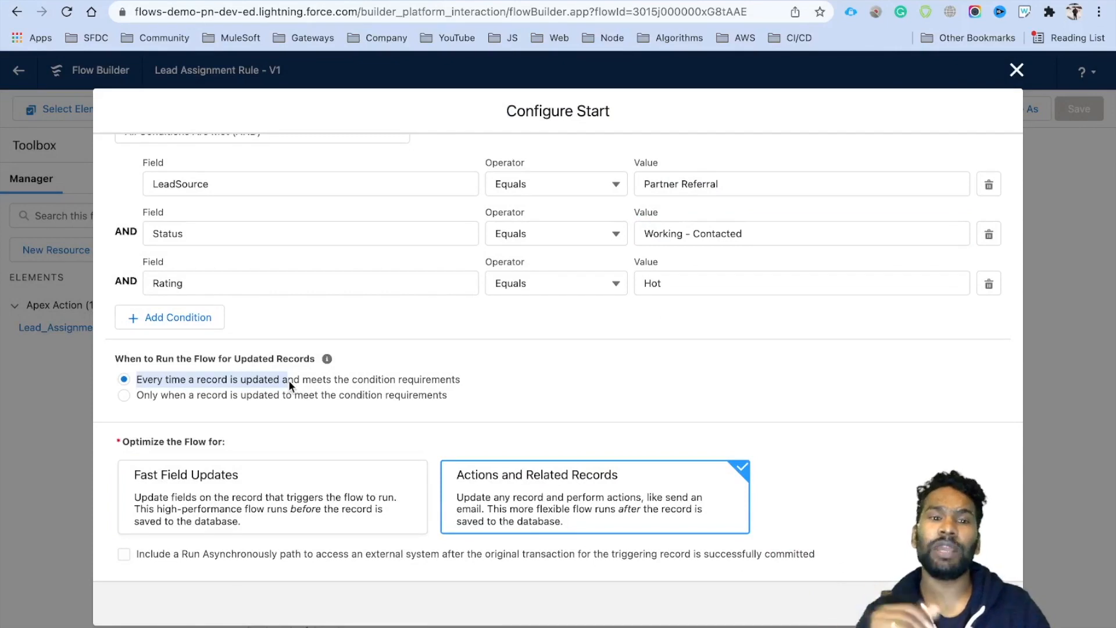
click(147, 394)
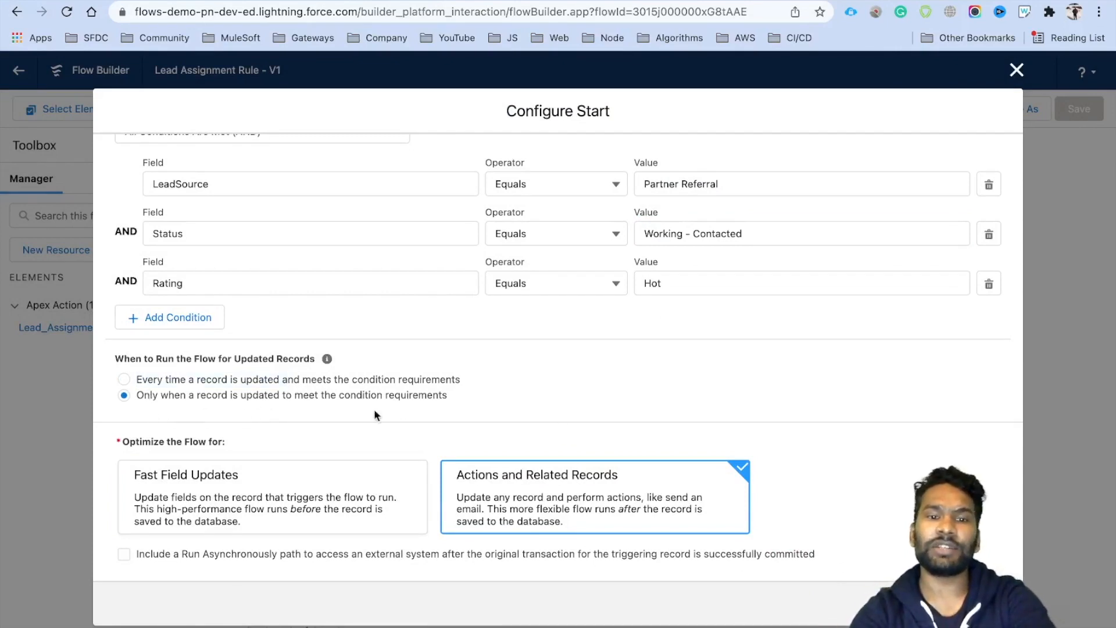
drag(449, 395, 139, 395)
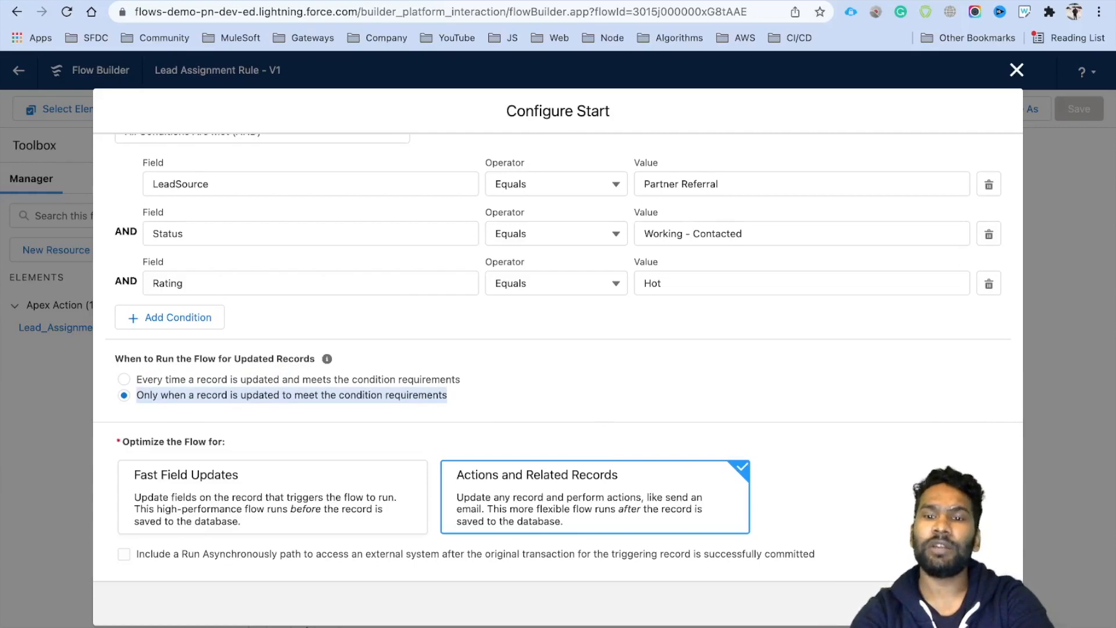
click(990, 604)
click(1076, 118)
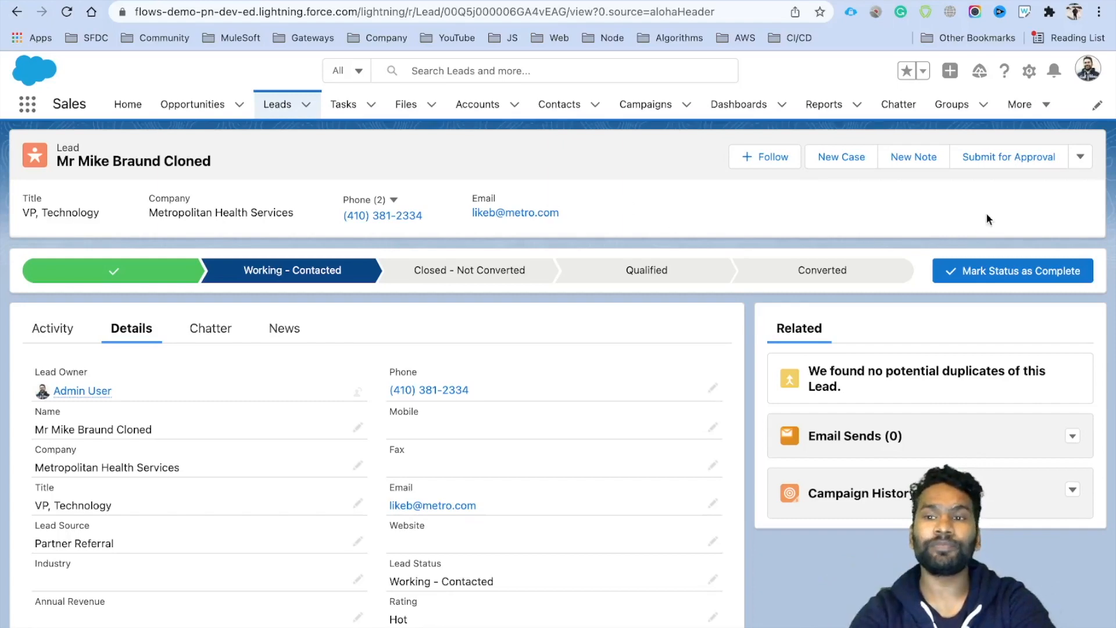
Step: Start a clone of the open partner-referral lead and append 1 to its last name
click(1080, 157)
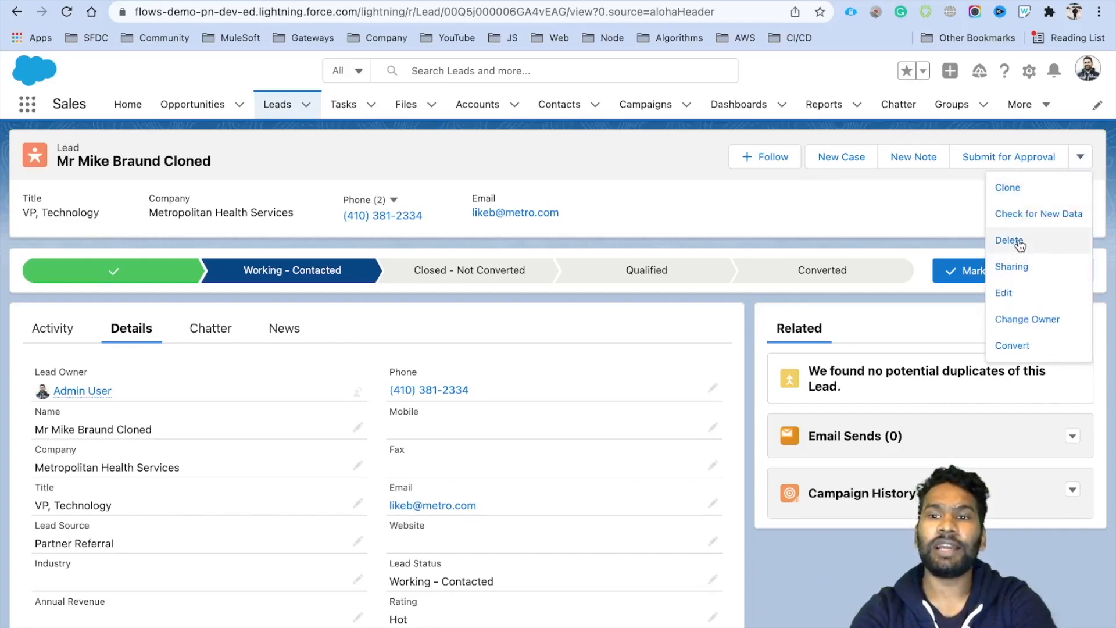
click(1019, 191)
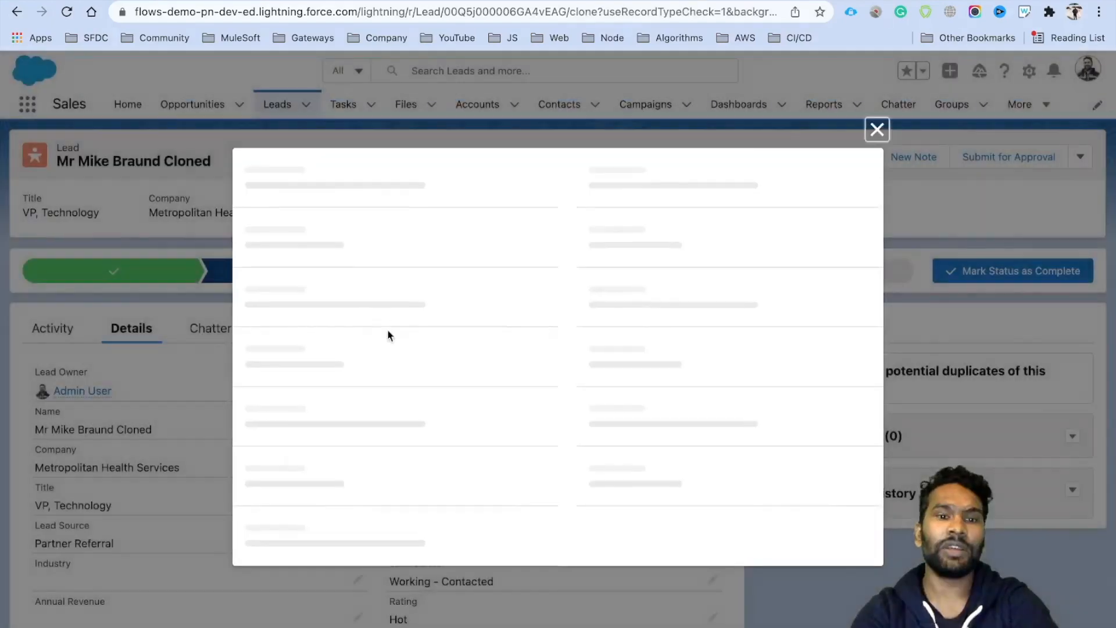
click(363, 360)
text(1)
Step: Set the cloned lead's Lead Status to Open - Not Contacted and its Rating to Cold
click(673, 350)
scroll(673, 350, down, 3)
click(632, 396)
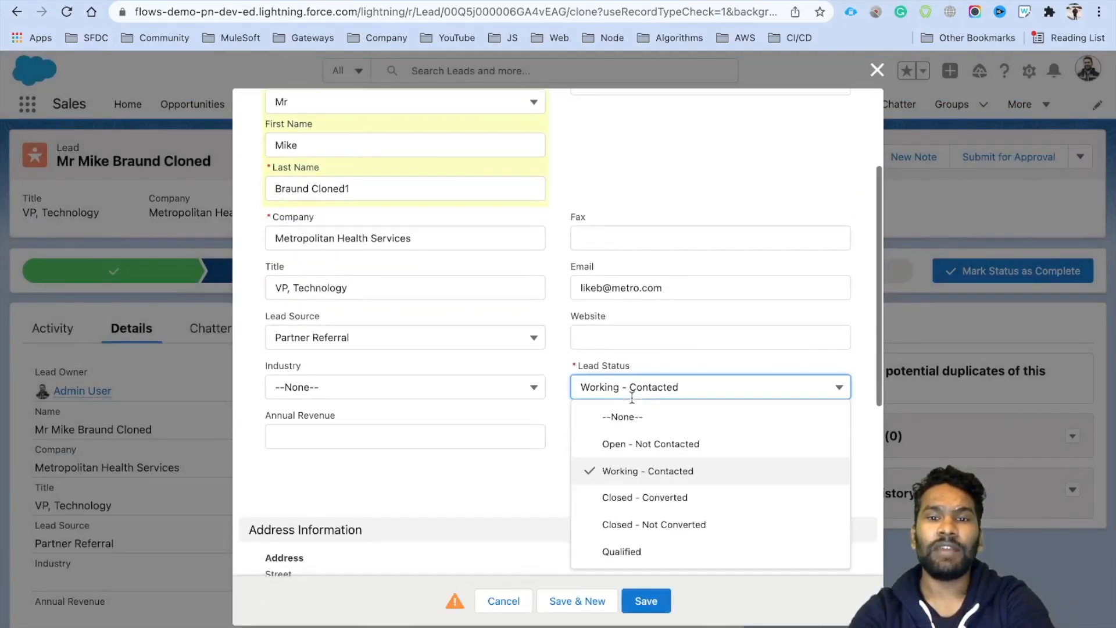
click(650, 444)
click(645, 437)
click(641, 547)
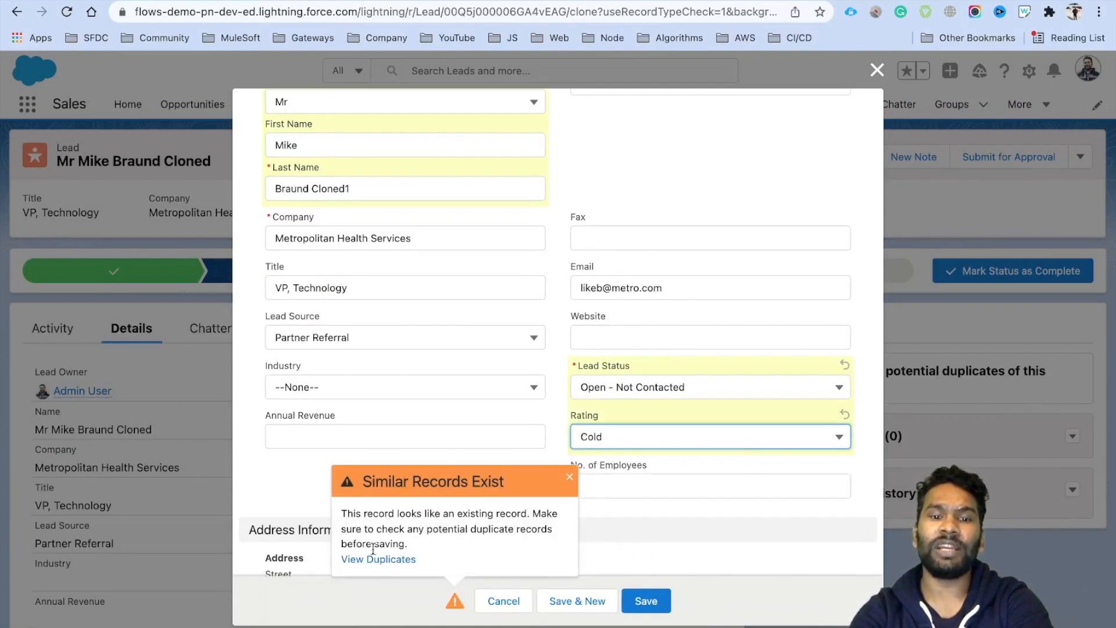
Step: Dismiss the duplicate alert, save the cloned lead, and review its status and rating on the record
click(570, 477)
scroll(424, 337, up, 2)
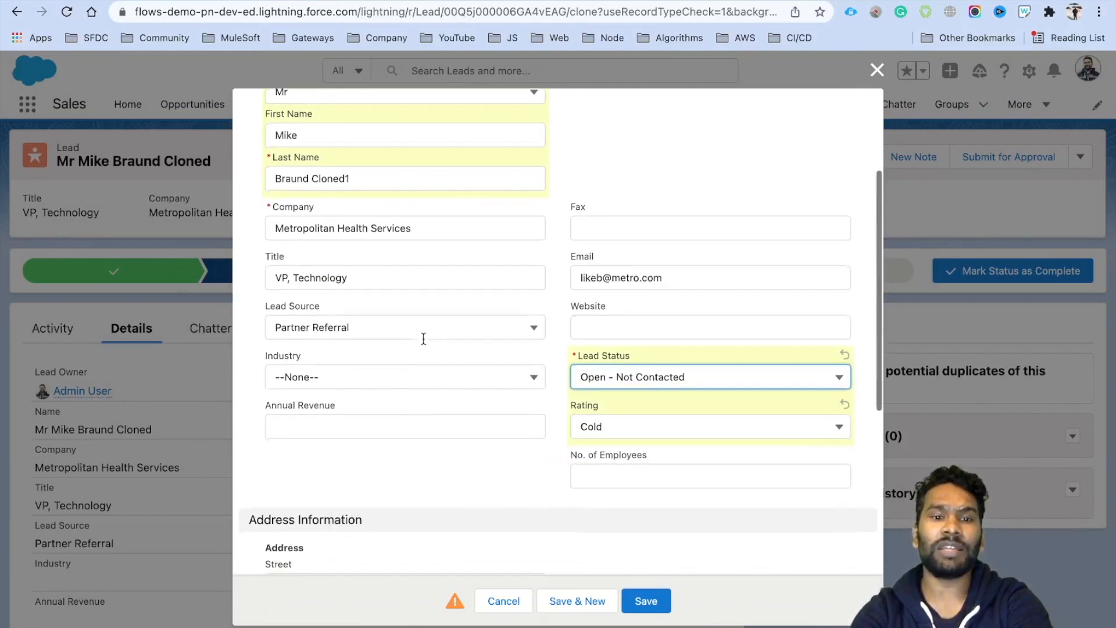
triple_click(325, 348)
click(648, 600)
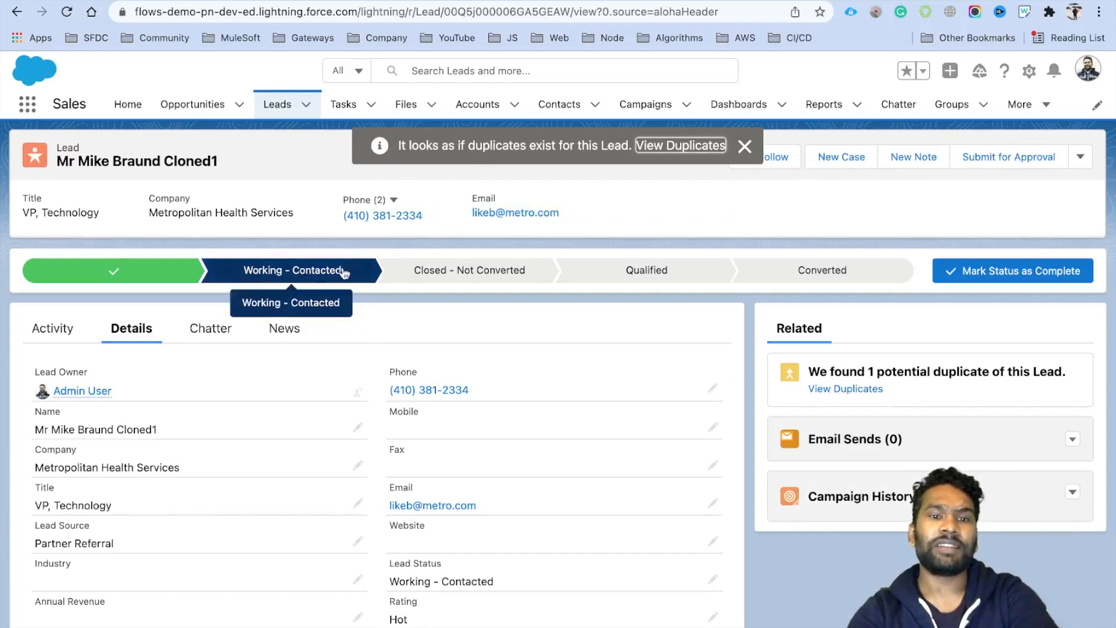
scroll(287, 423, down, 3)
scroll(429, 436, up, 2)
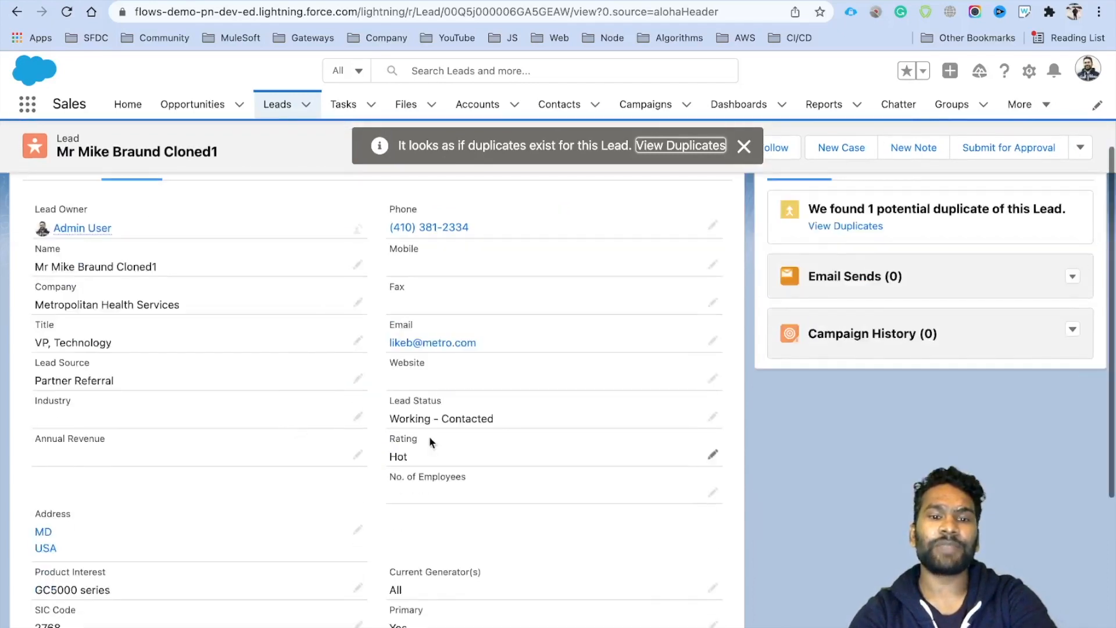
scroll(280, 432, up, 3)
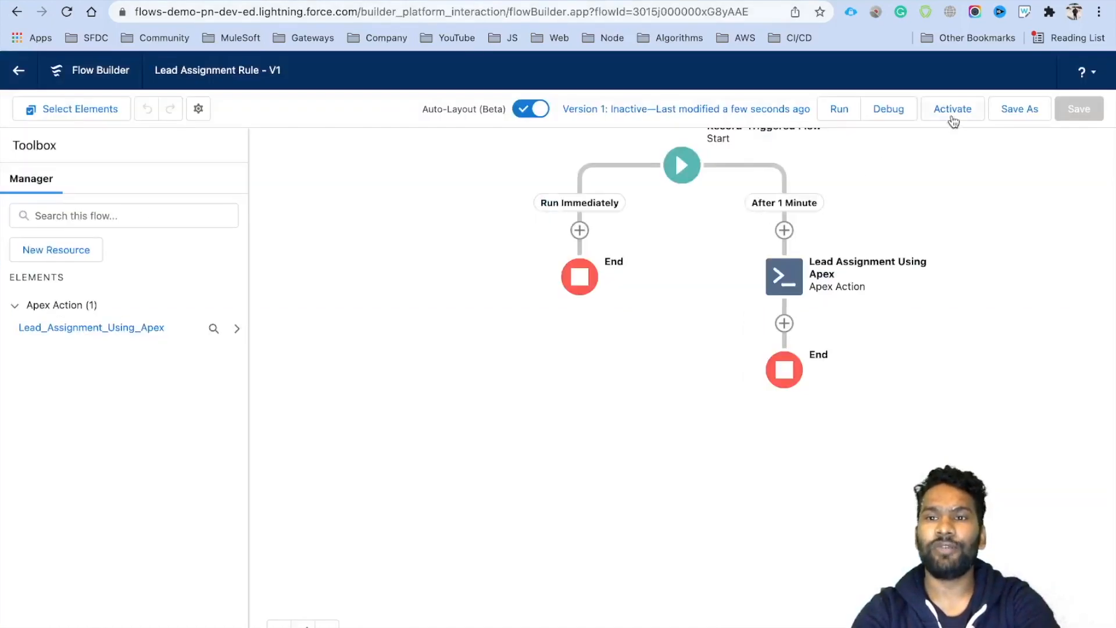
Step: Activate the Lead Assignment Rule flow and delete the cloned lead whose last name ends in 1
click(952, 110)
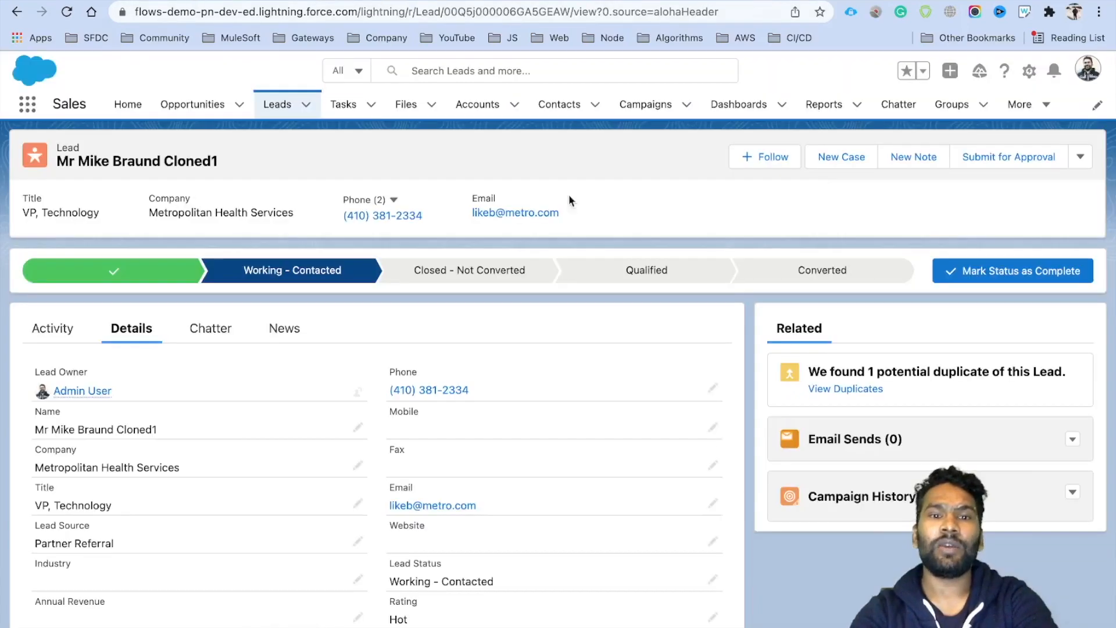
click(1081, 157)
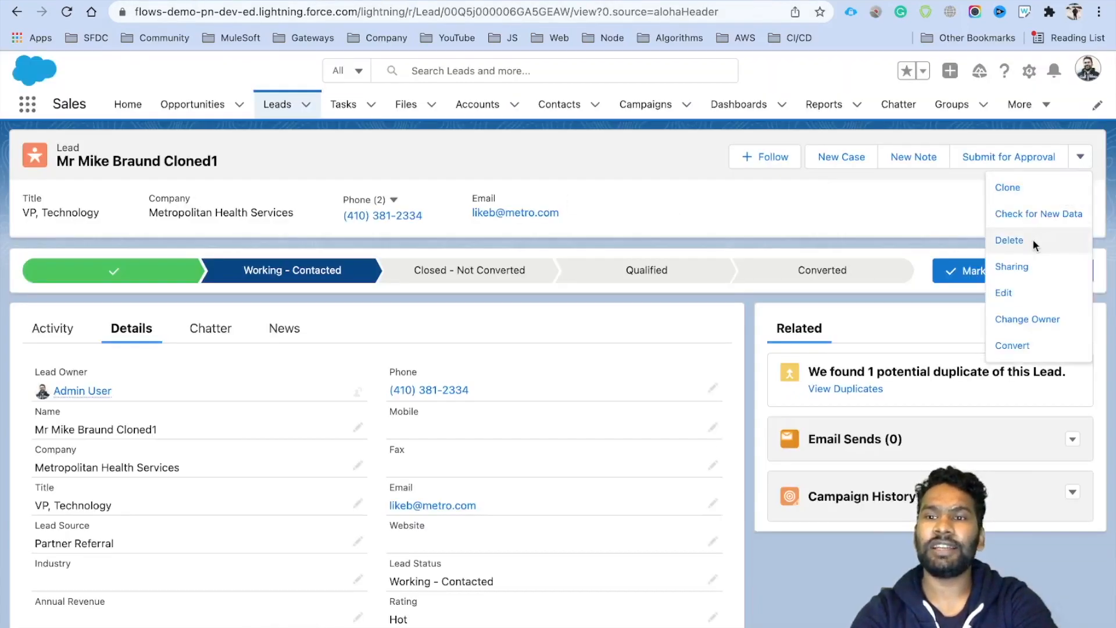
click(1026, 239)
click(752, 401)
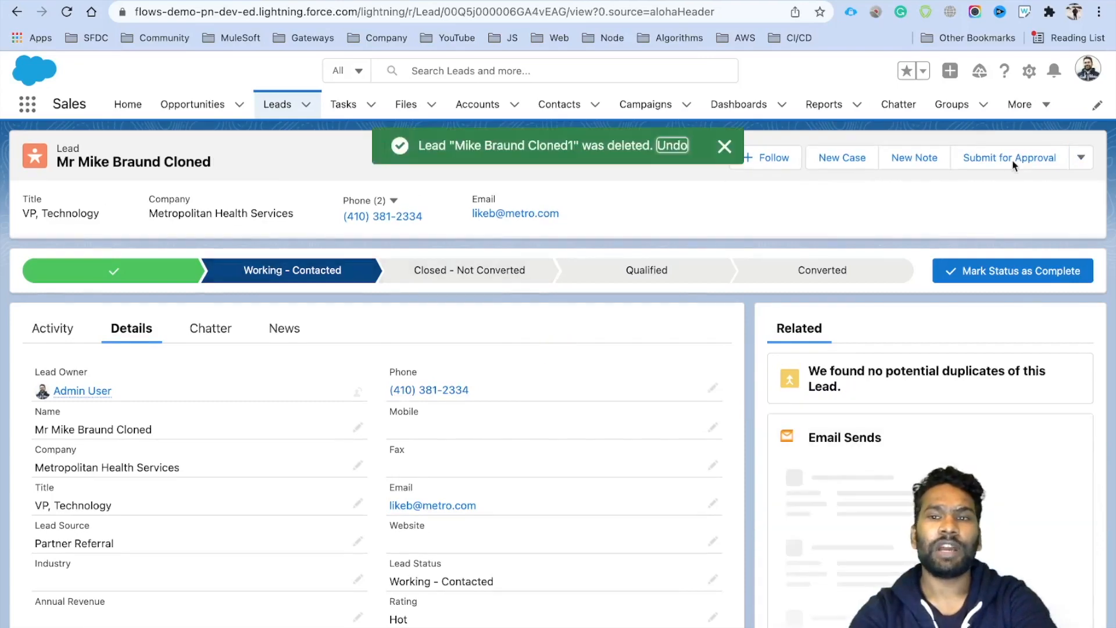
Step: Start a clone of the remaining partner-referral lead and replace its whole last name with a new one
click(1081, 156)
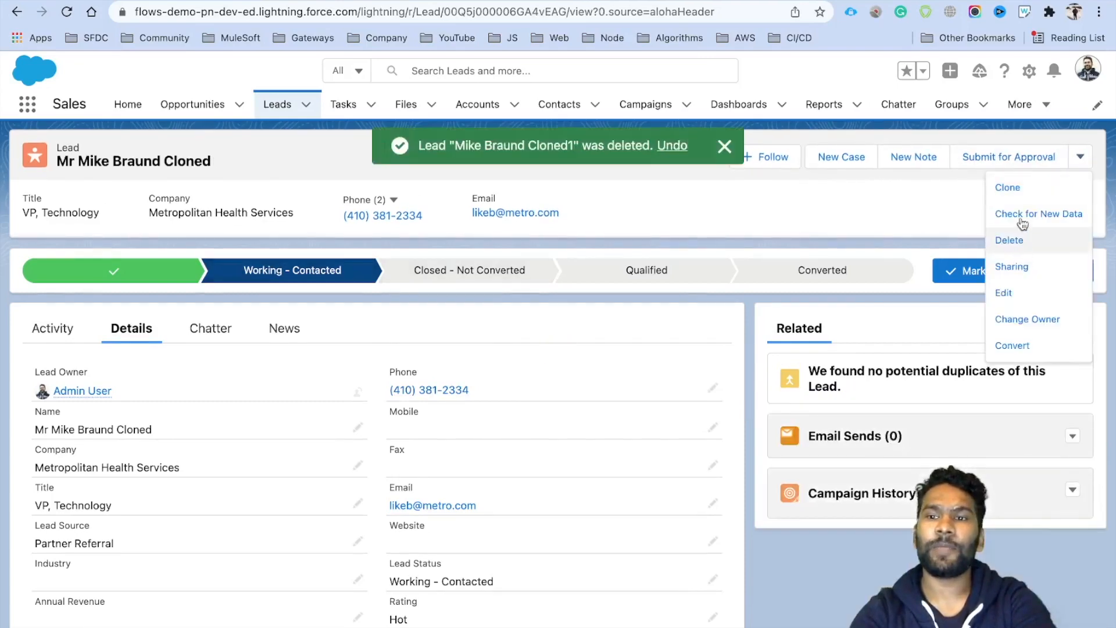
click(1024, 187)
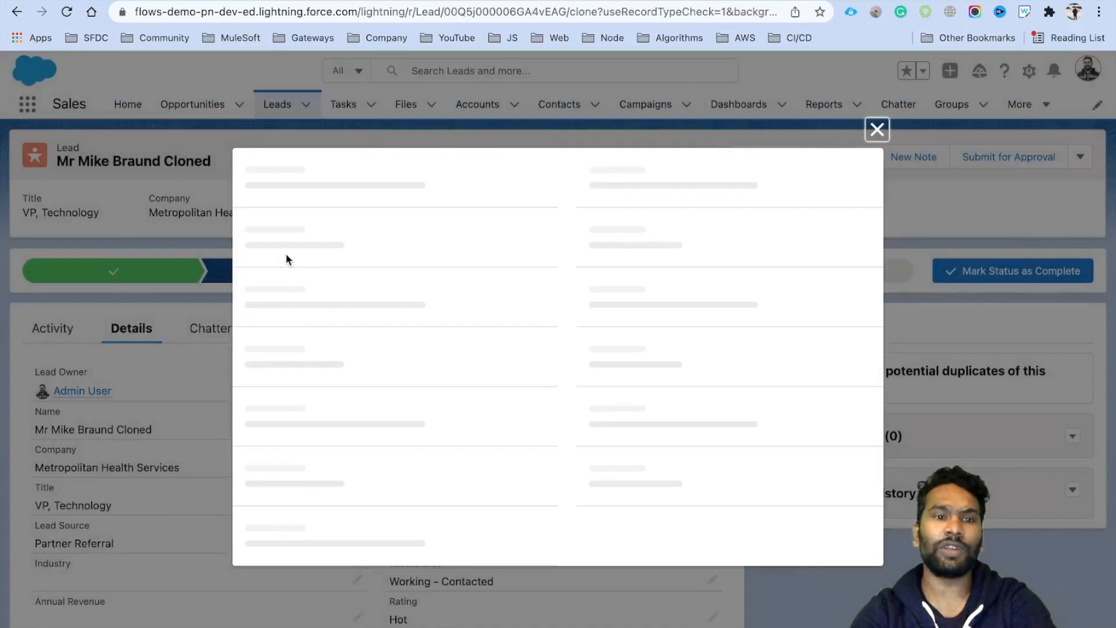
double_click(290, 359)
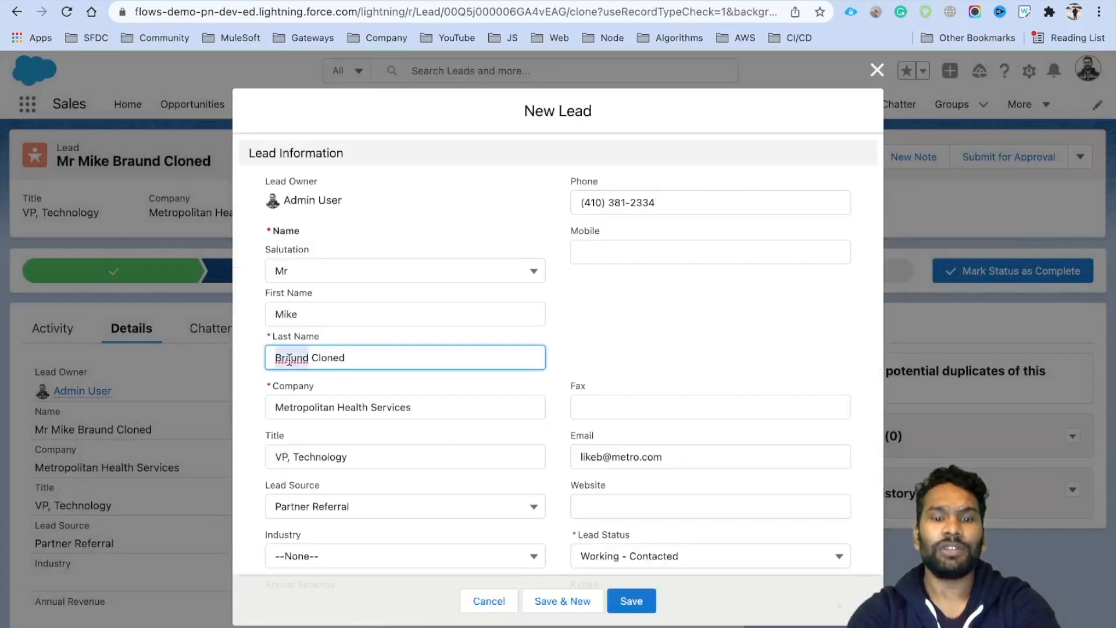
text(James)
double_click(323, 358)
key(BackSpace)
click(620, 333)
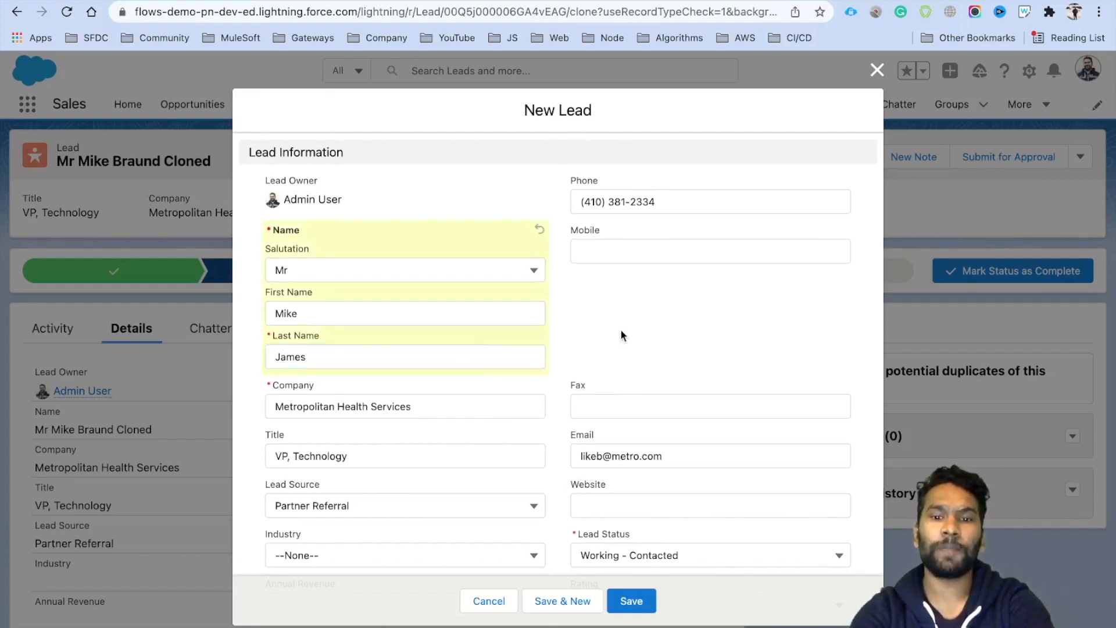
Step: Change the Lead Status and Rating of the cloned lead and save the record
scroll(621, 332, down, 5)
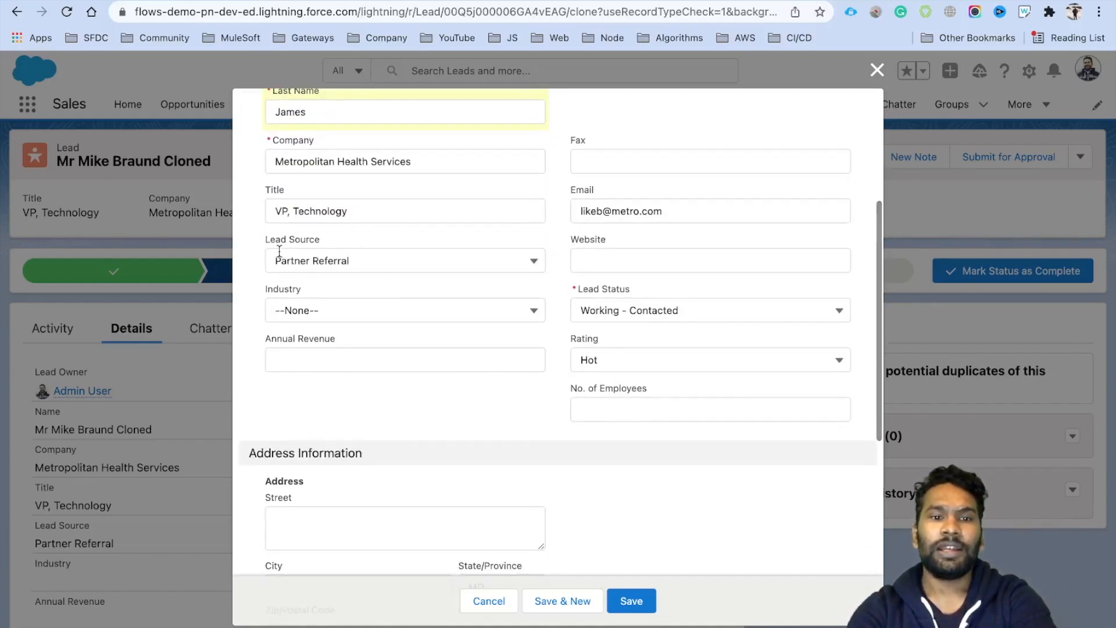
click(660, 316)
click(659, 366)
click(592, 361)
click(622, 469)
click(630, 601)
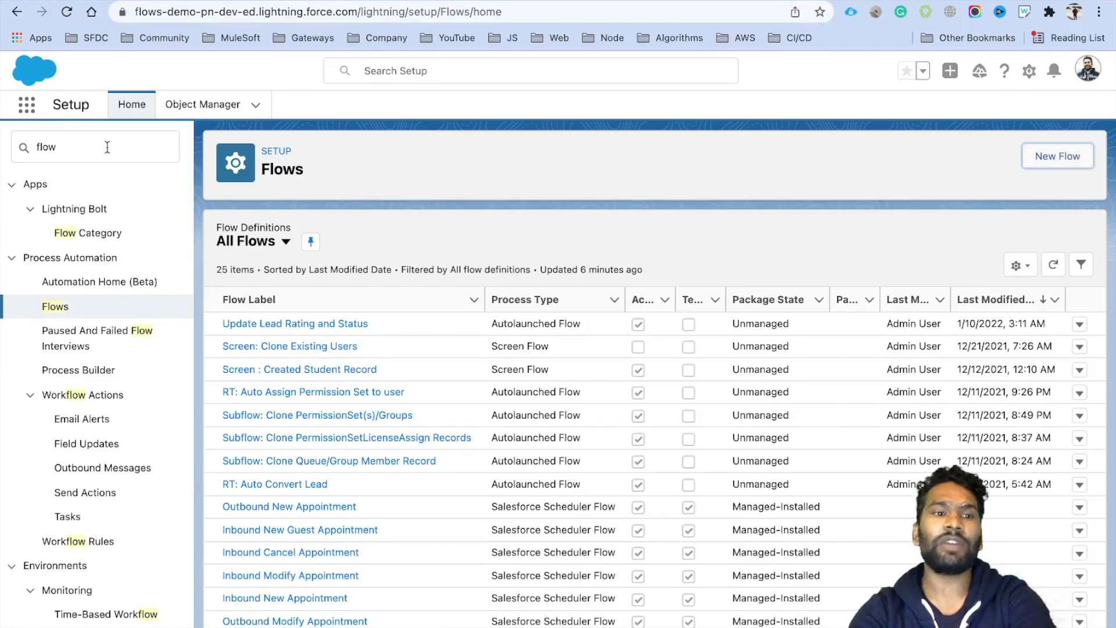
Step: Find Time-Based Workflow in Setup and search its queue of pending automations without any filter criteria
click(107, 148)
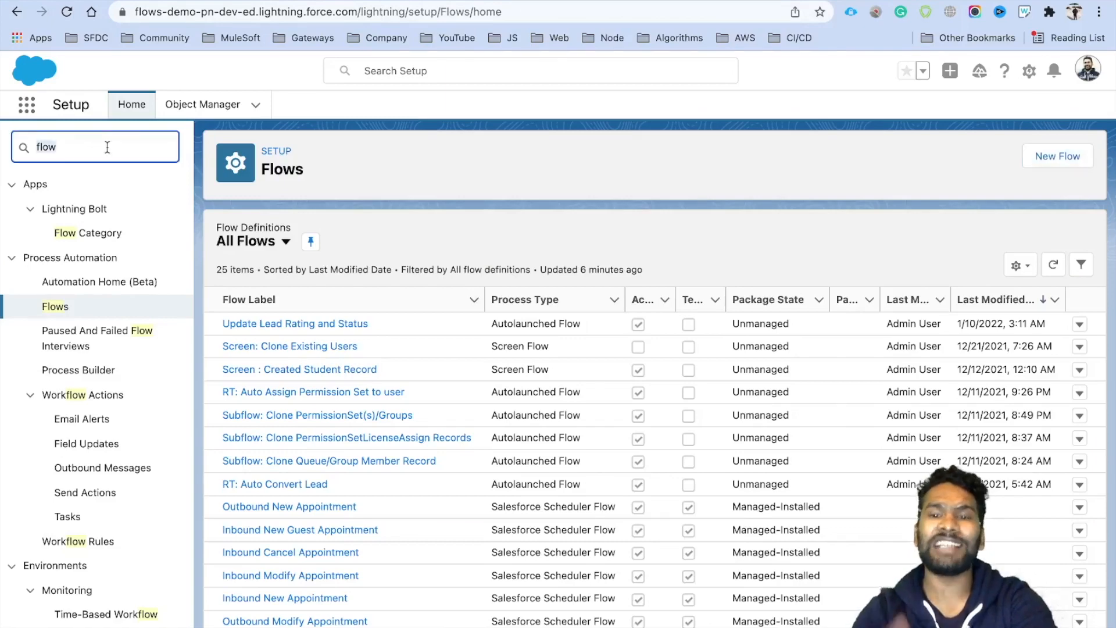
key(super+a)
text(mon)
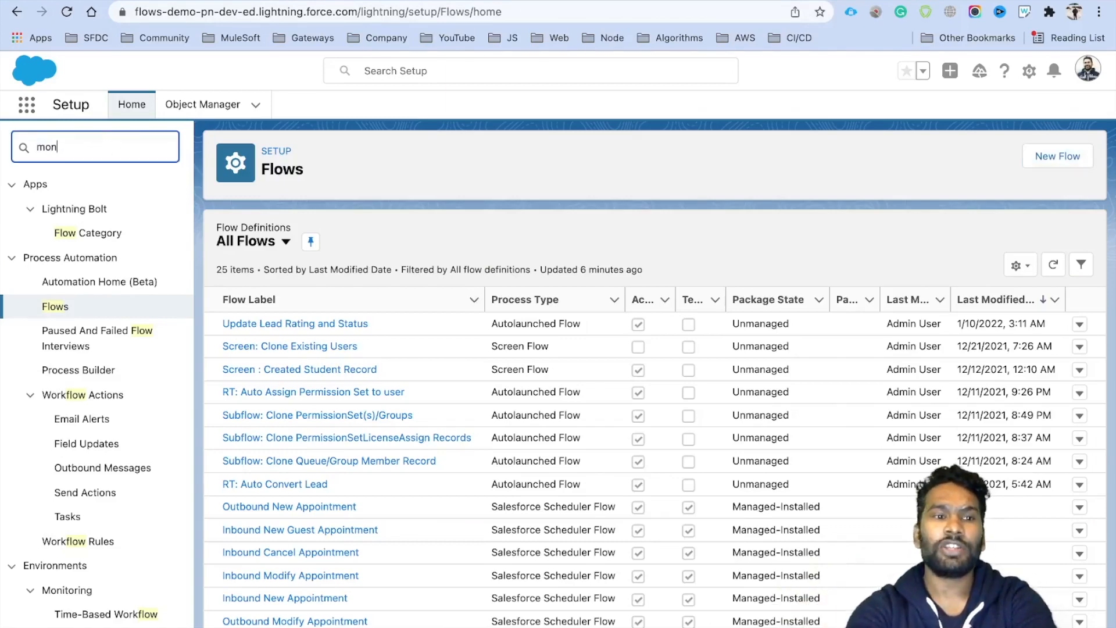
text(i)
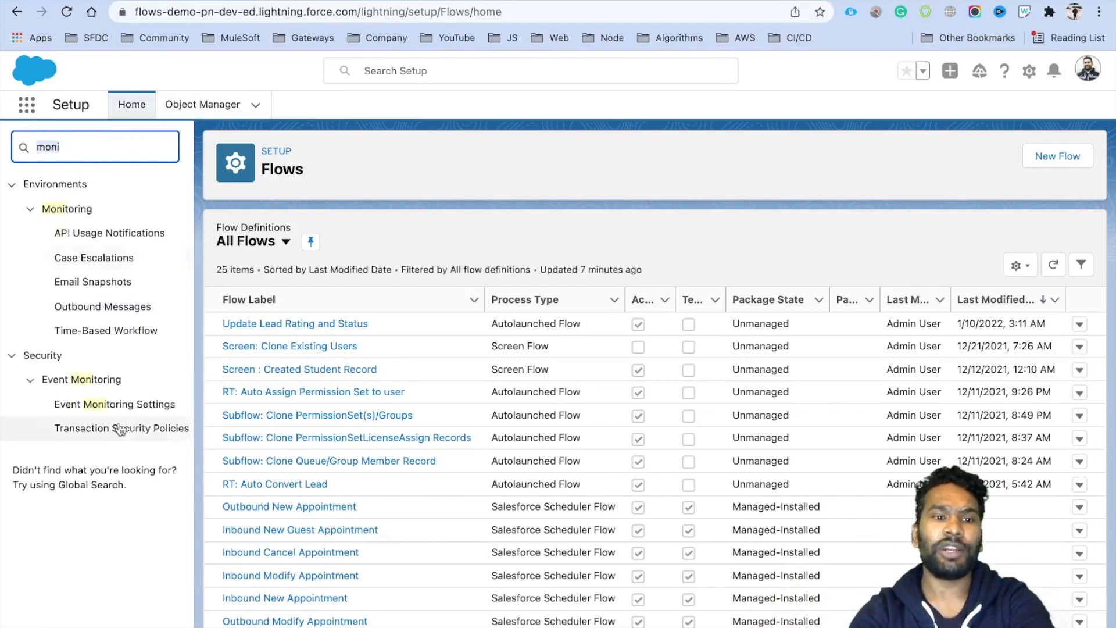
click(119, 337)
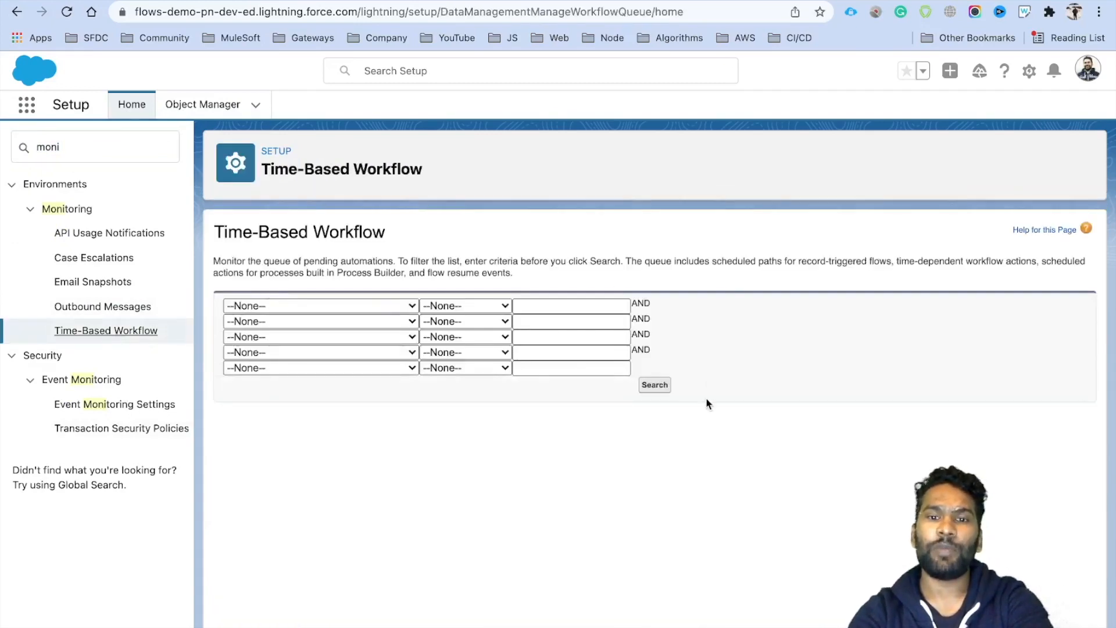
click(656, 386)
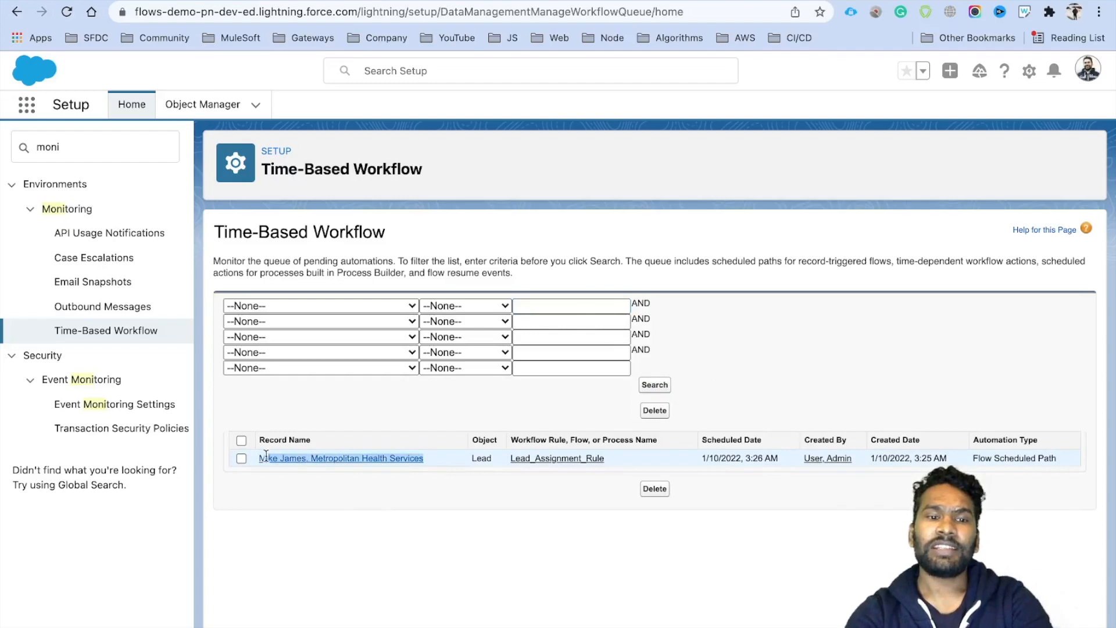
Step: Check the flow name and scheduled date of the pending automation queued for the new lead
click(242, 440)
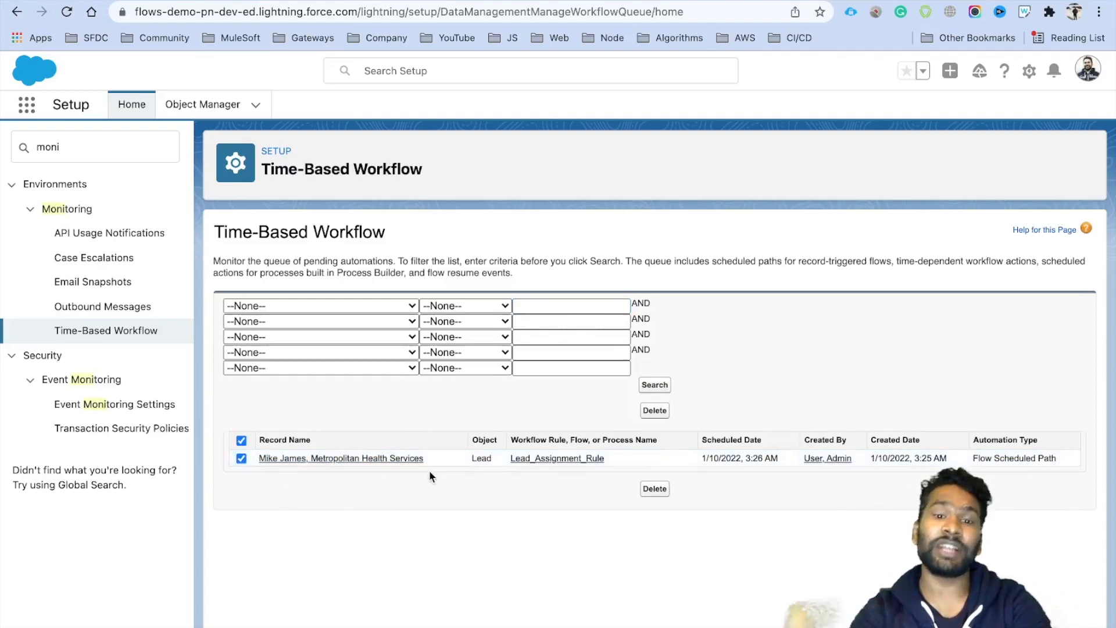
drag(609, 459, 506, 458)
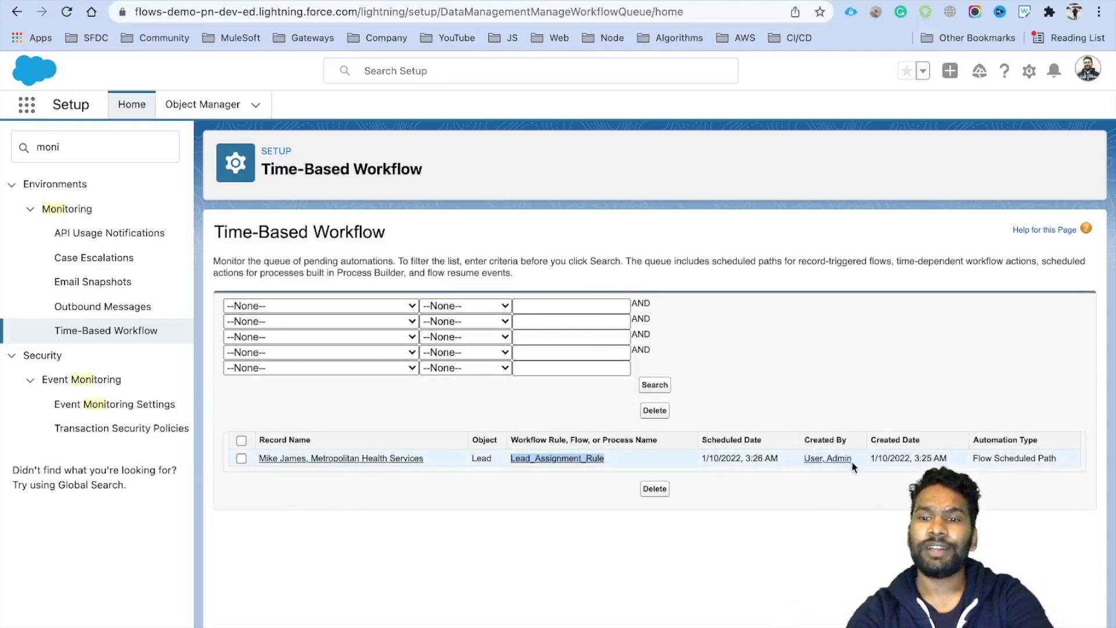
drag(778, 459, 700, 461)
click(738, 401)
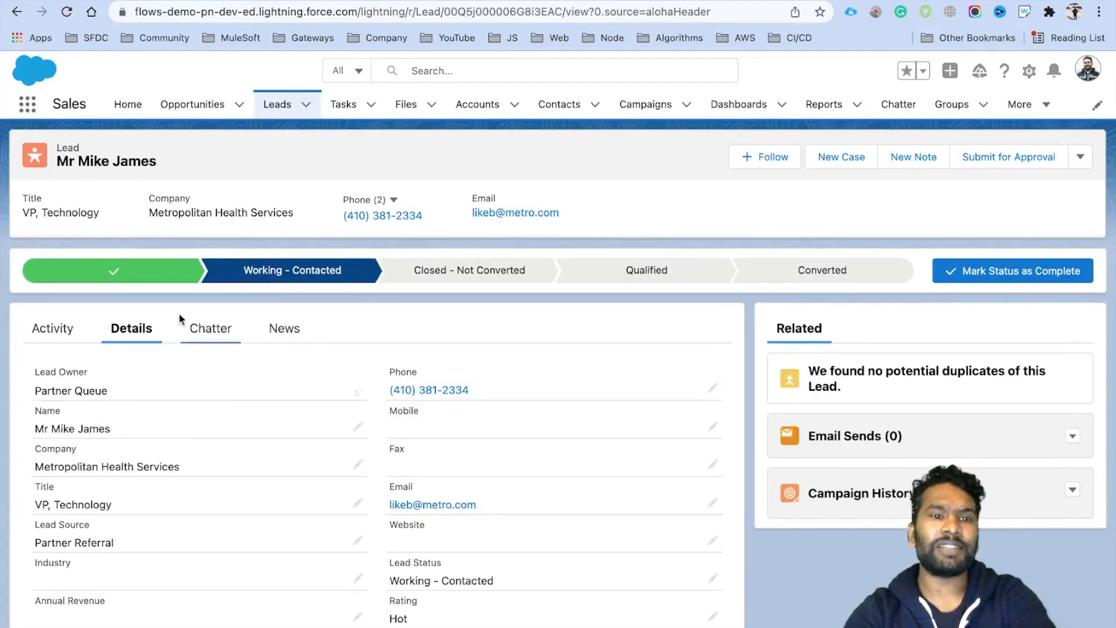
Step: Check the Lead Owner field on the new lead's detail page
drag(126, 395, 21, 393)
click(22, 394)
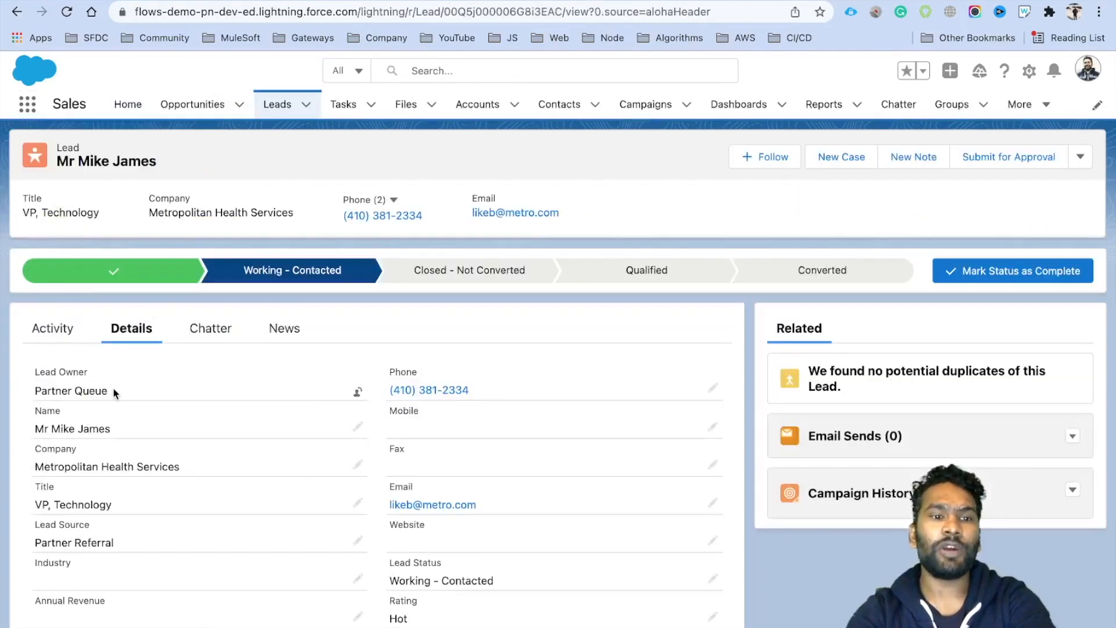
drag(111, 390, 28, 391)
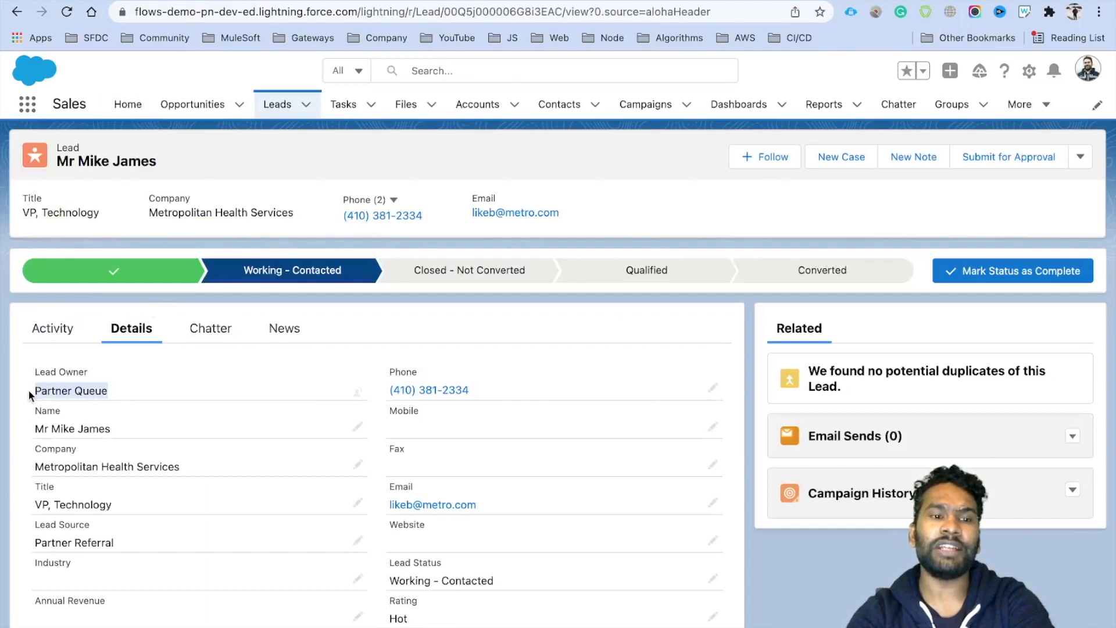
Step: Show the Leads list in the Partner Queue view and select the newly created lead
click(284, 118)
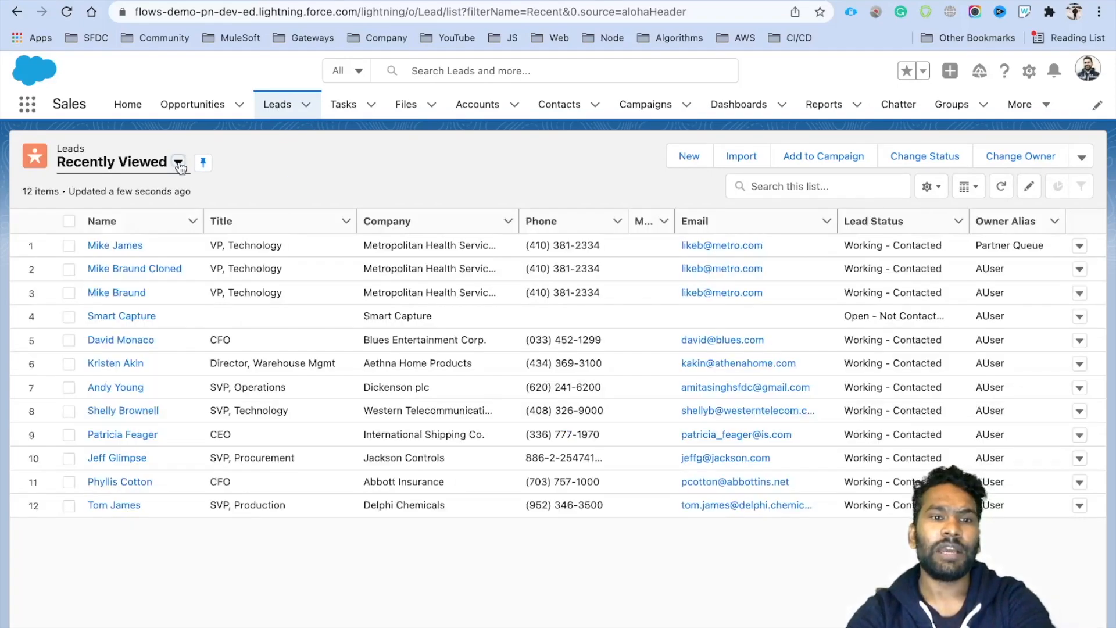
click(178, 163)
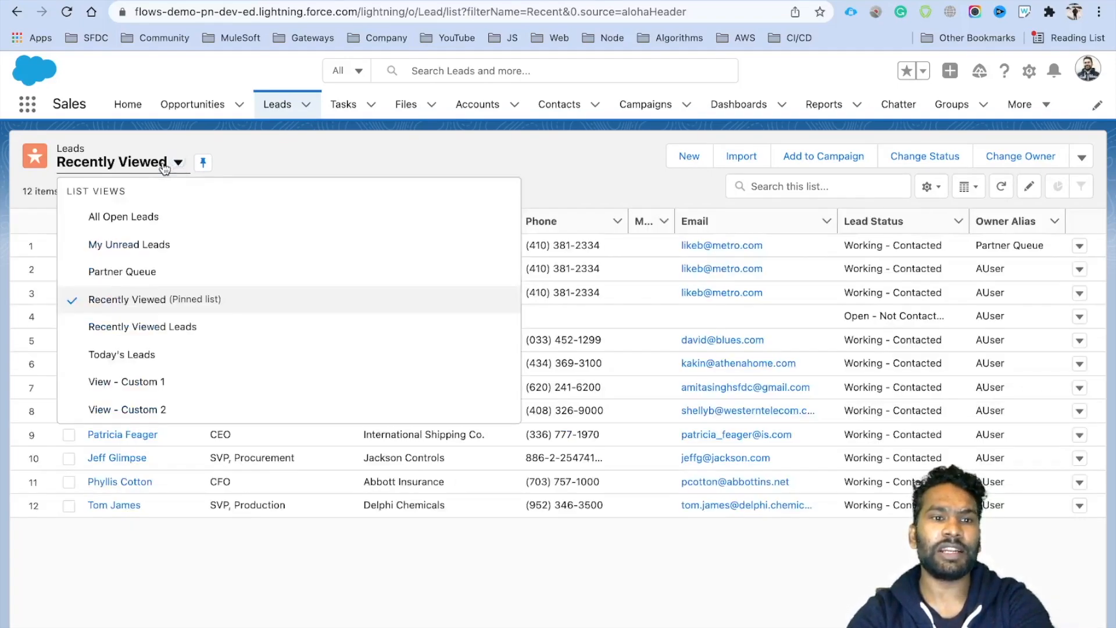
click(153, 273)
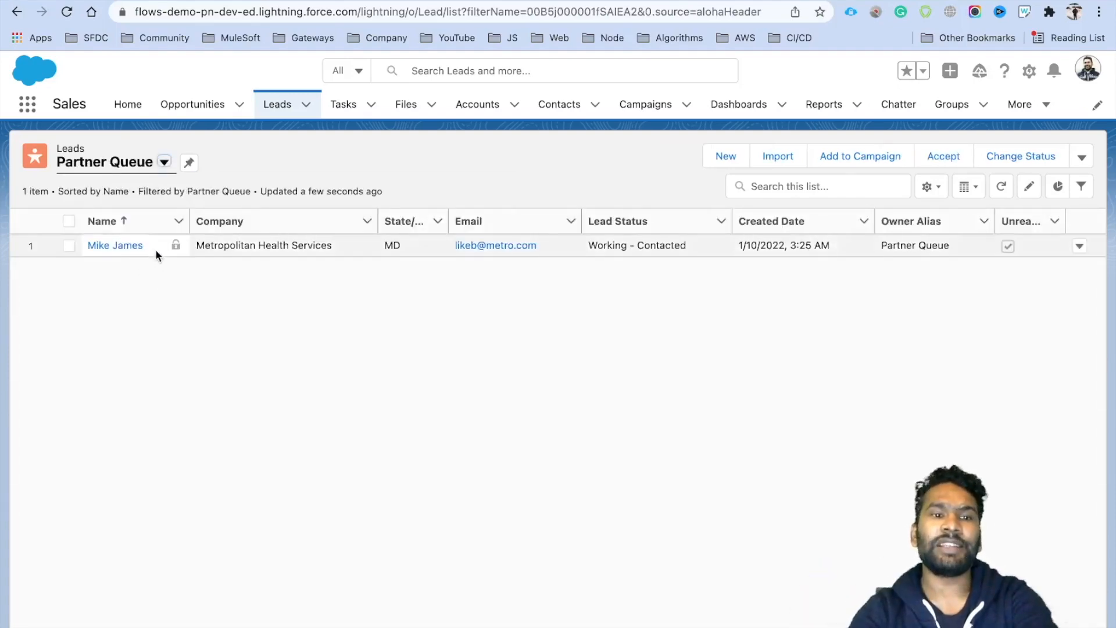
click(68, 245)
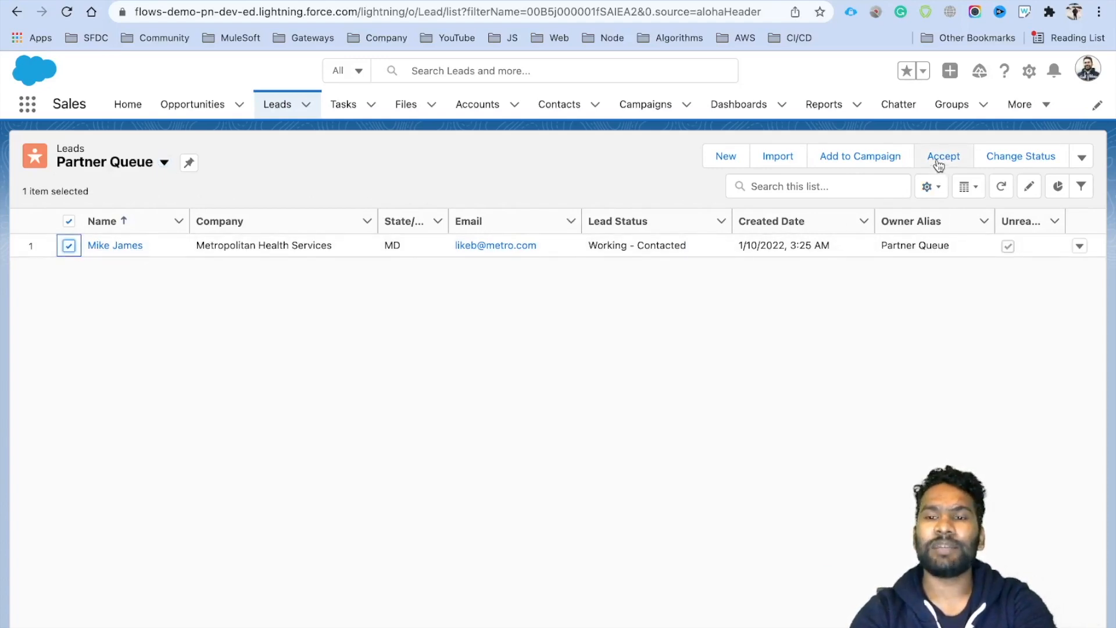